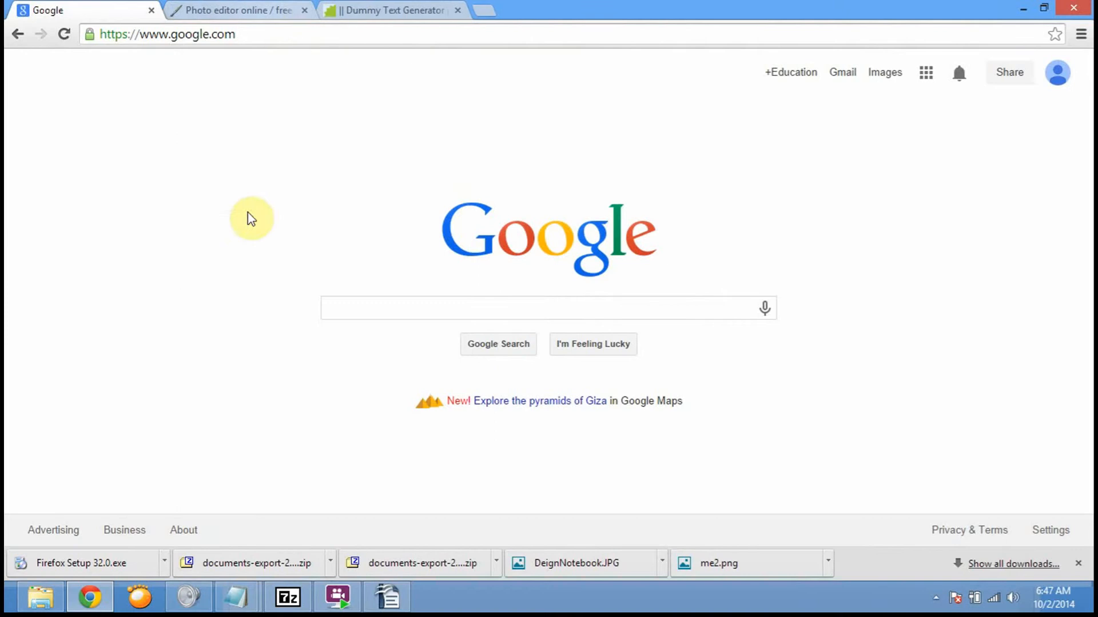
Search Google for "sites", go to Google Sites and open the Engineering Portfolio site.
click(538, 303)
text(sites)
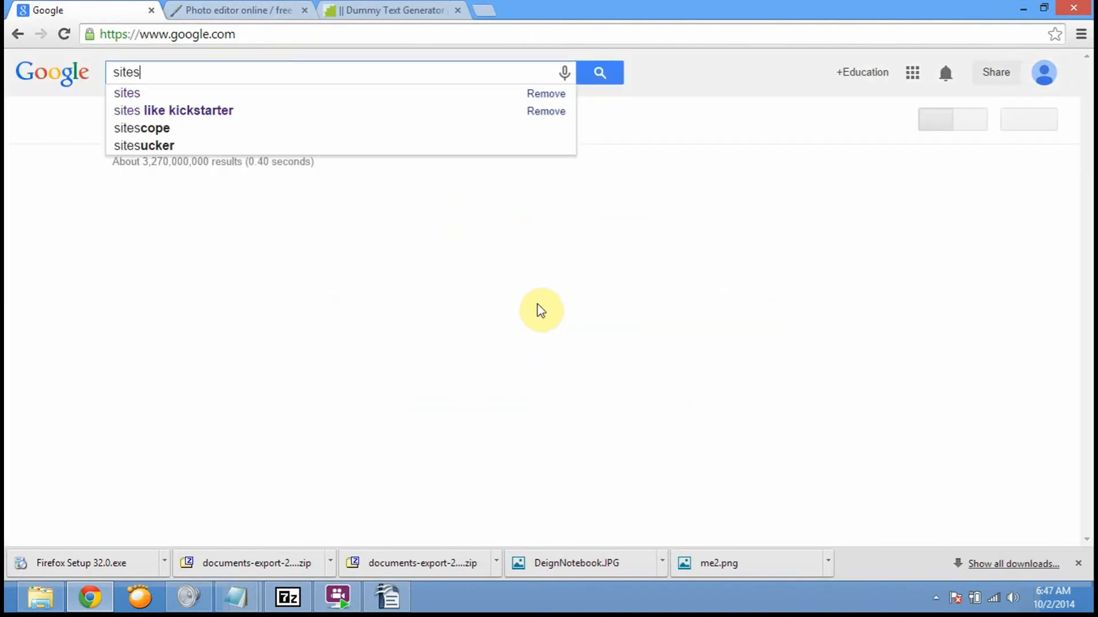
key(Return)
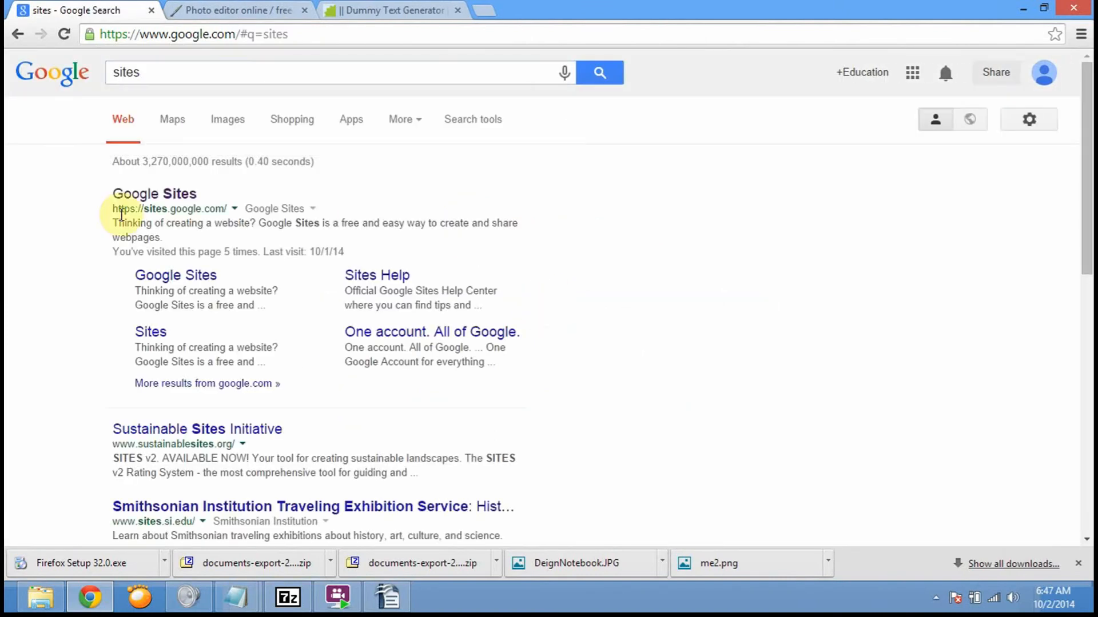
click(137, 194)
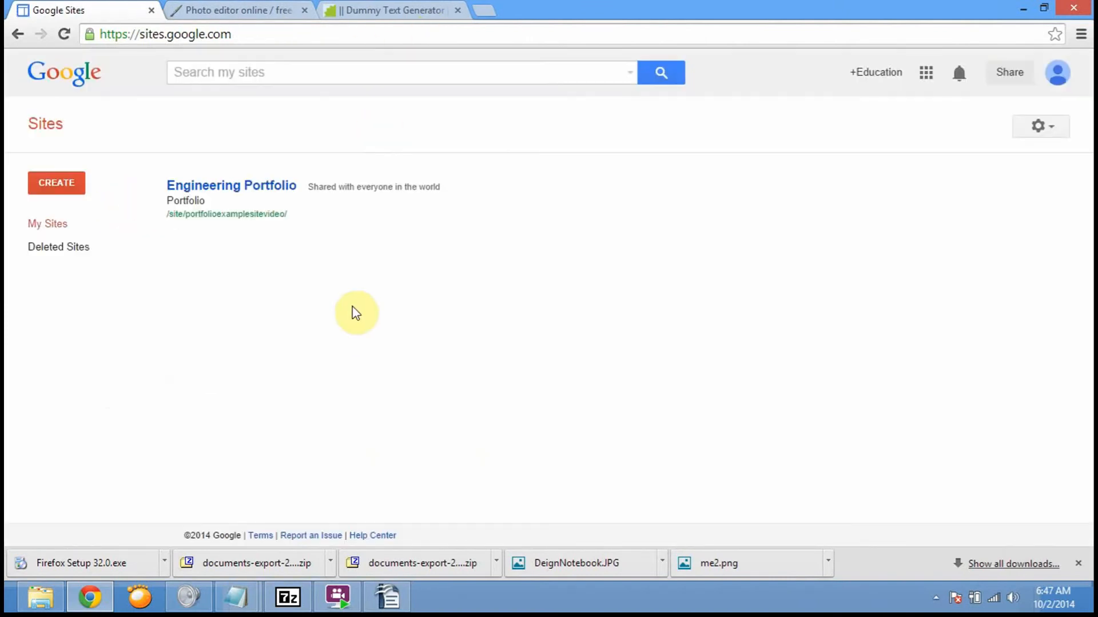
click(248, 189)
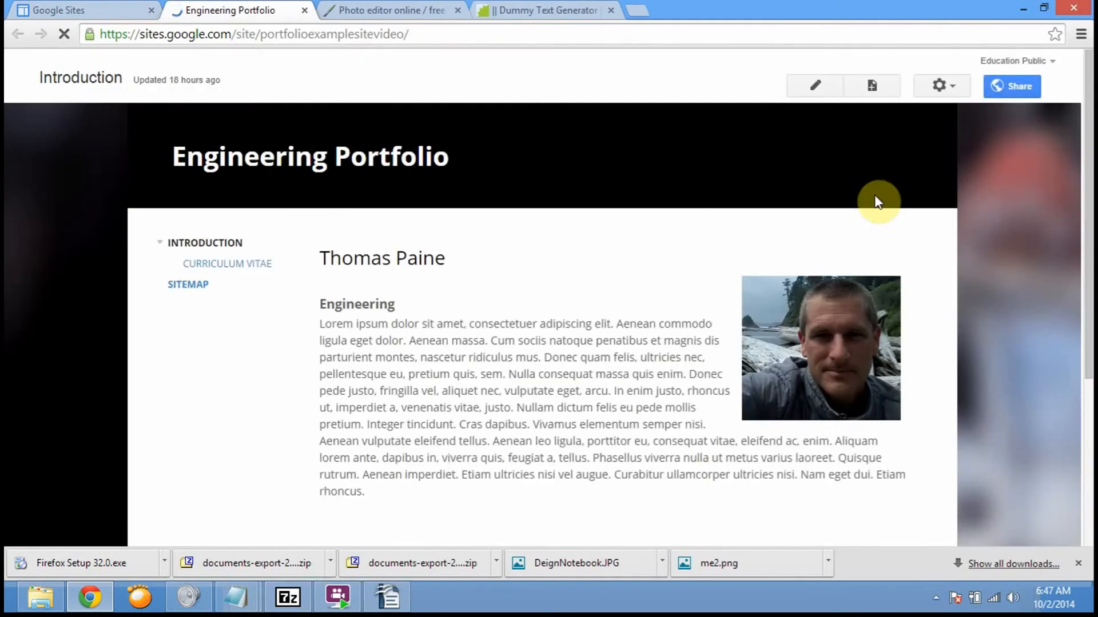
Preview the Introduction page as a viewer, and open the Curriculum vitae subpage in the editable site.
click(943, 88)
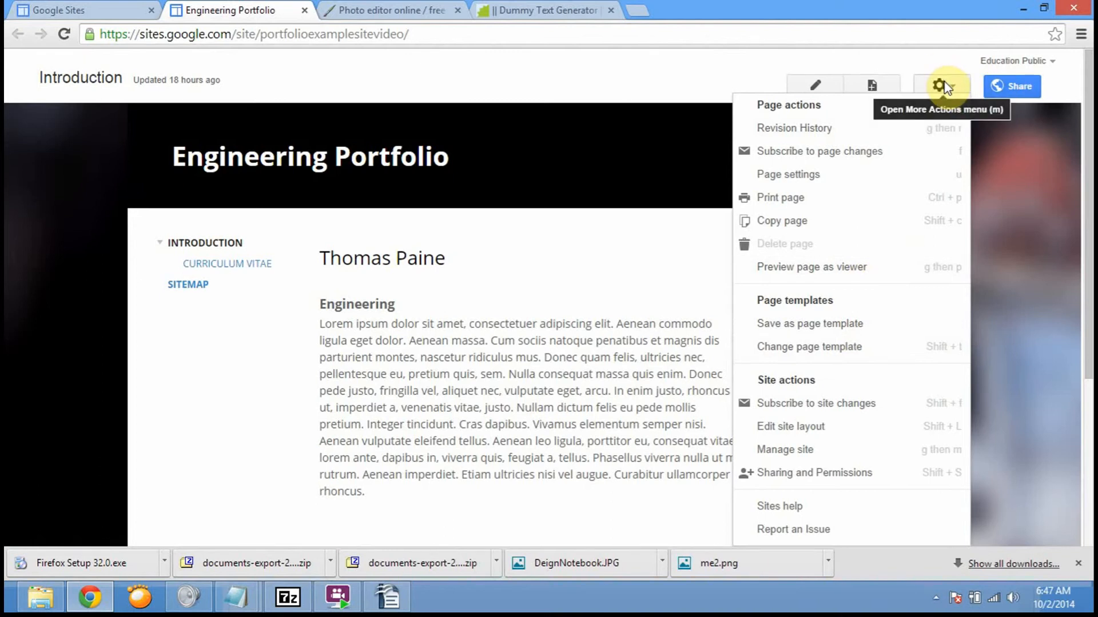
click(851, 267)
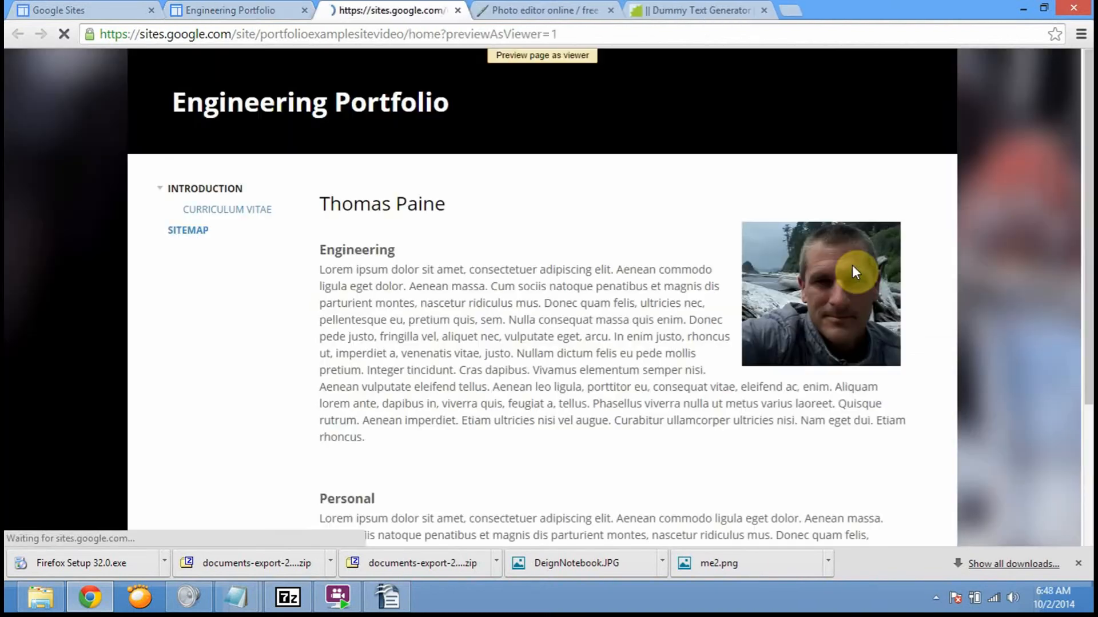
click(257, 10)
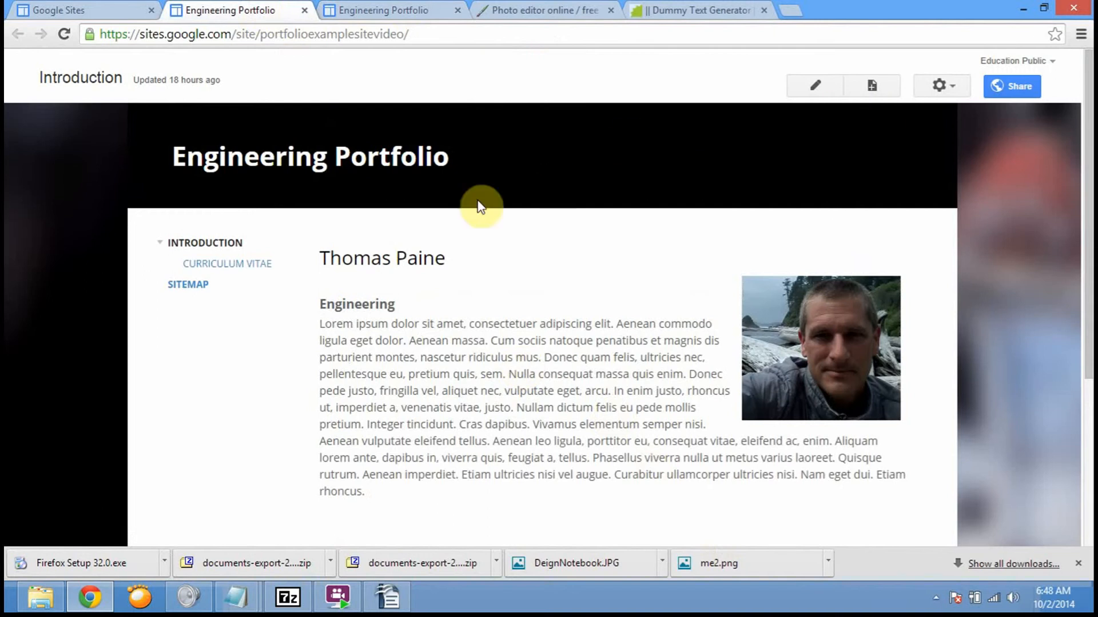
click(253, 262)
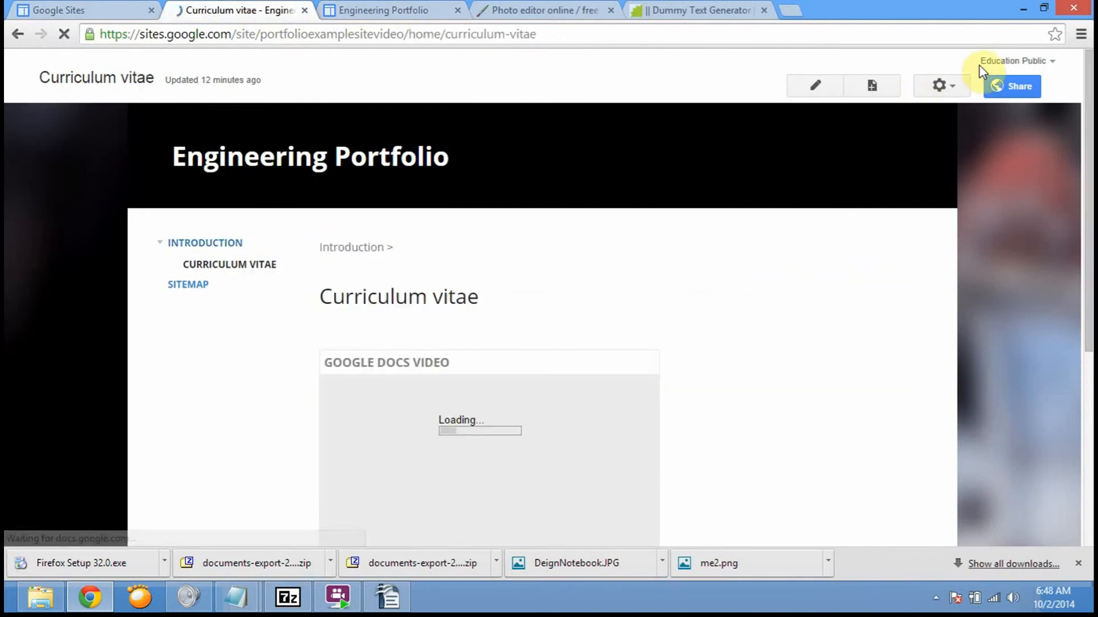
click(954, 88)
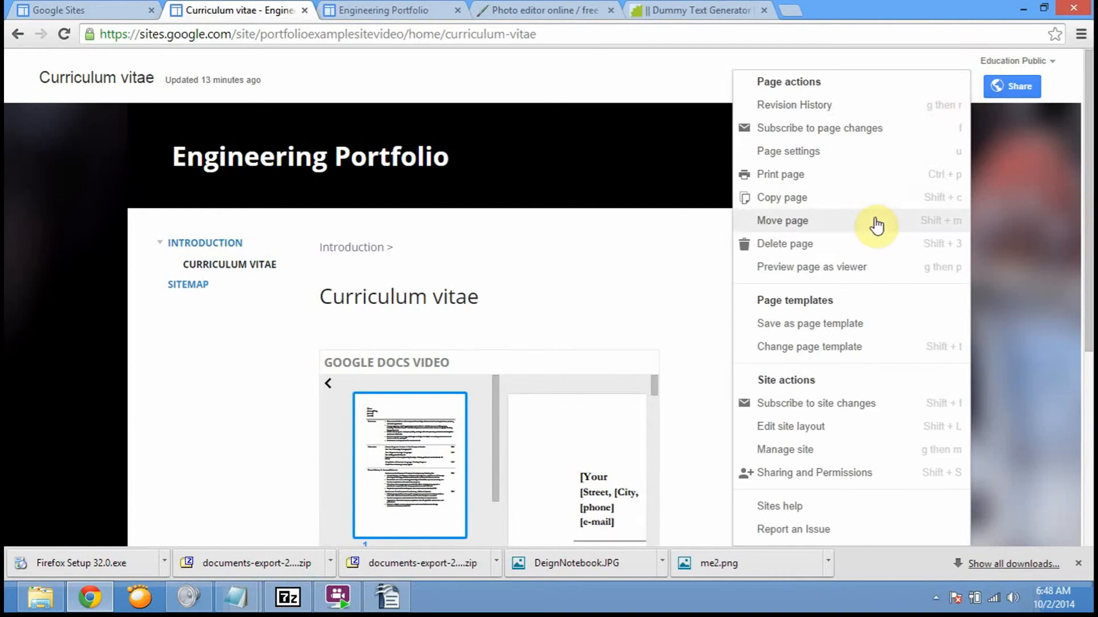
click(860, 244)
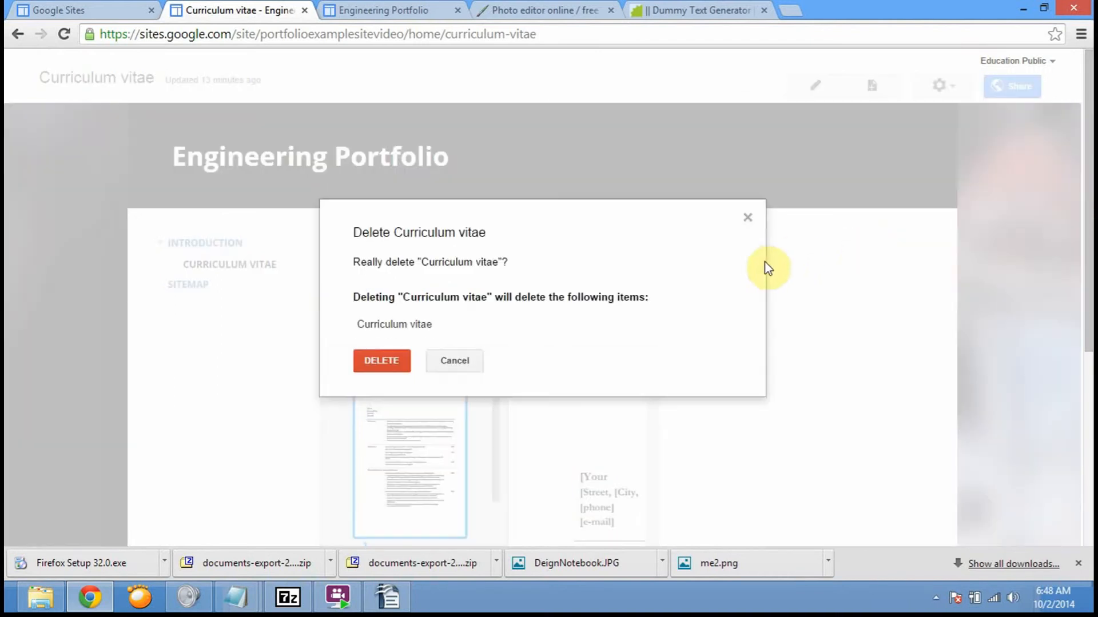
click(749, 218)
Examine the embedded Google Docs document on the Curriculum vitae page with its page thumbnails hidden.
drag(1084, 224, 1085, 260)
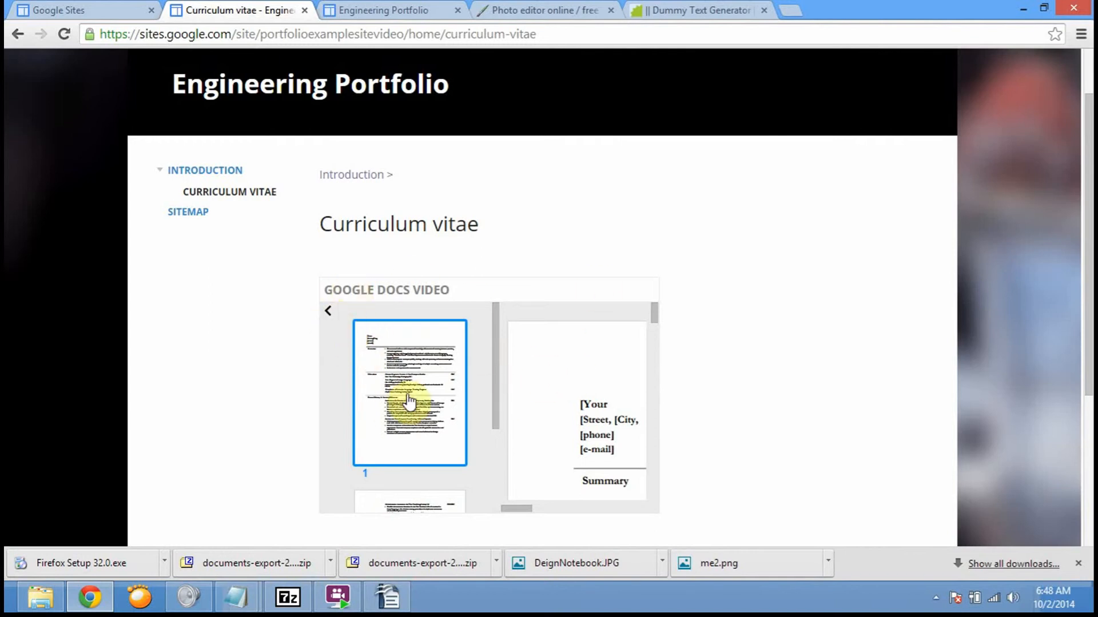
drag(490, 369, 495, 328)
click(329, 319)
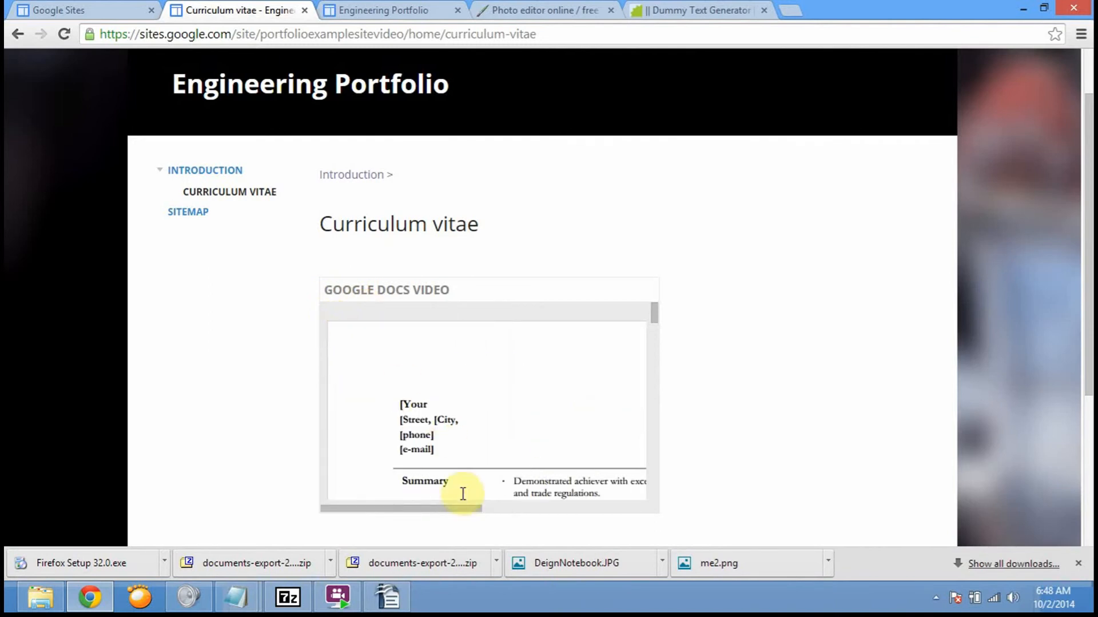
drag(469, 509, 394, 497)
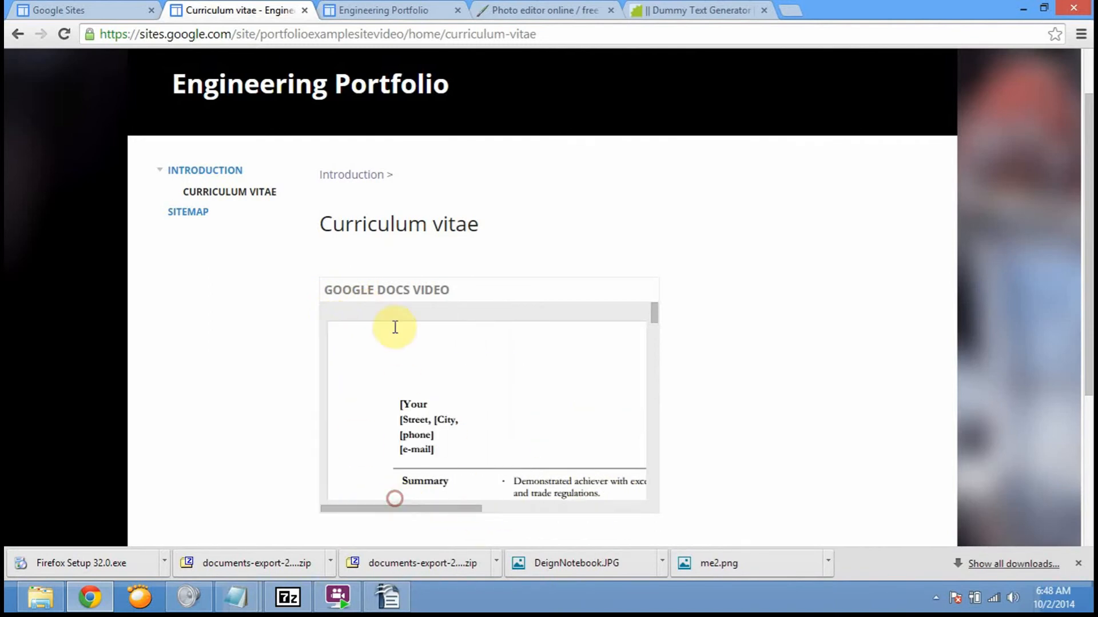
scroll(1084, 257, up, 2)
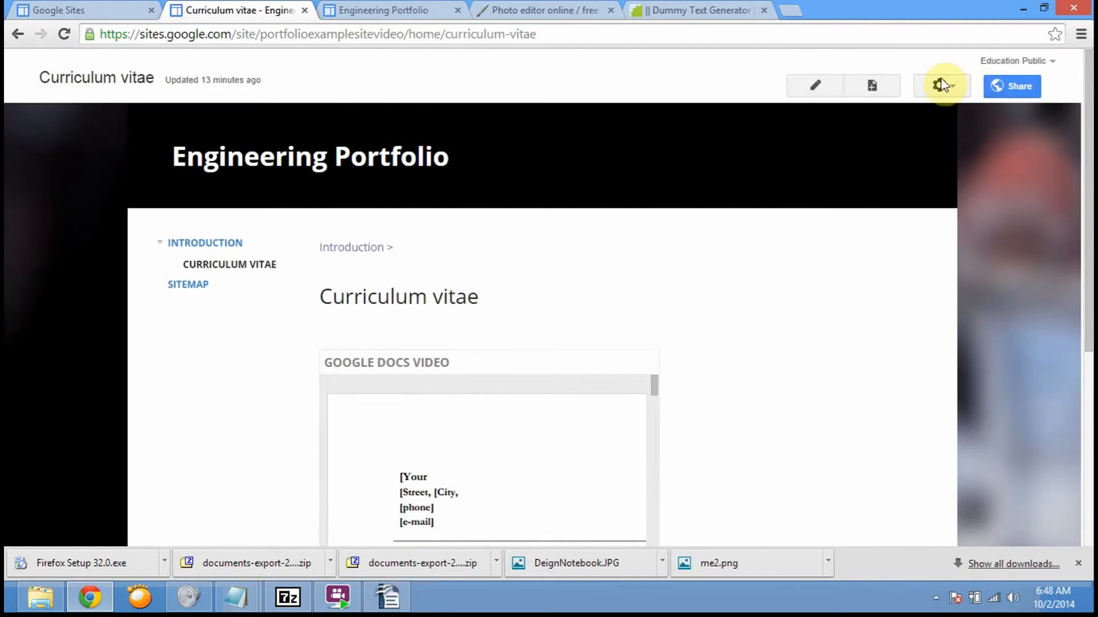
Delete the Curriculum vitae page from the Engineering Portfolio site.
click(945, 85)
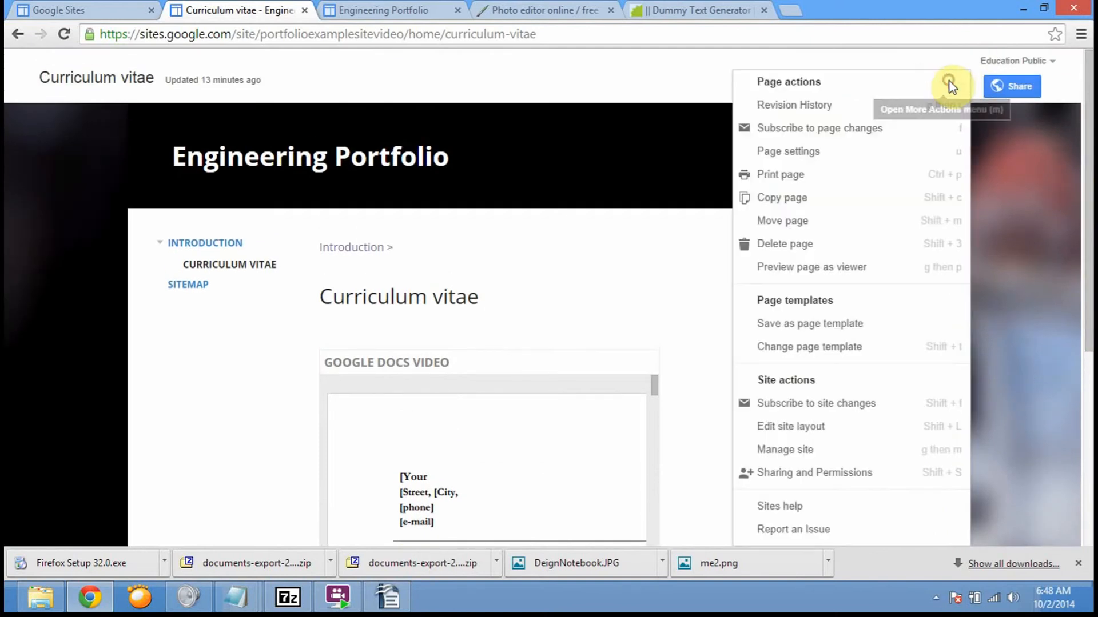
click(803, 246)
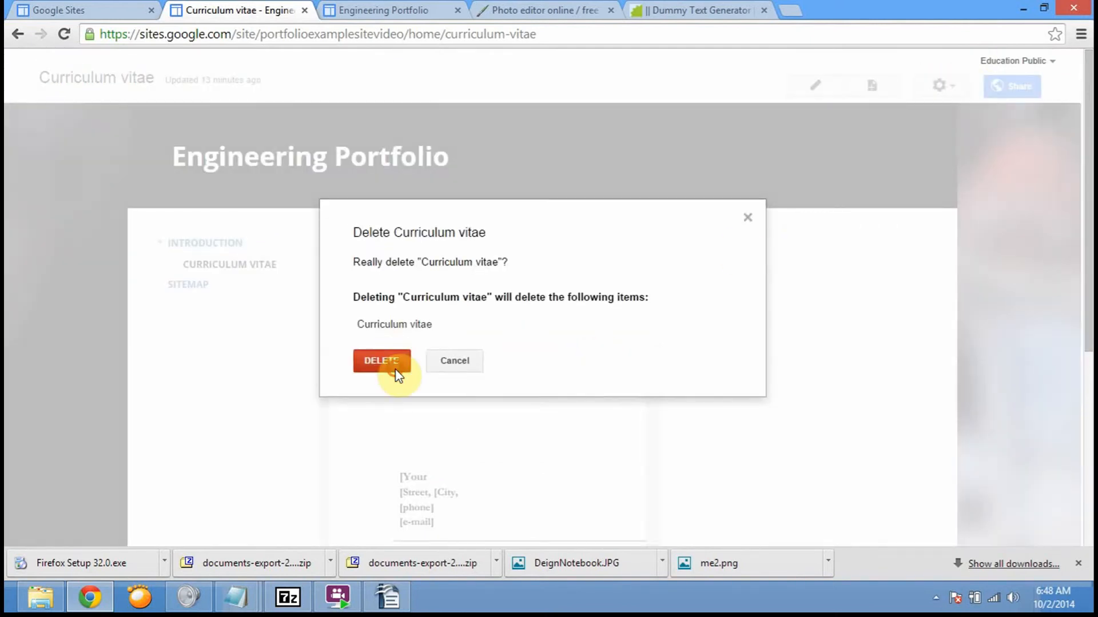
click(395, 371)
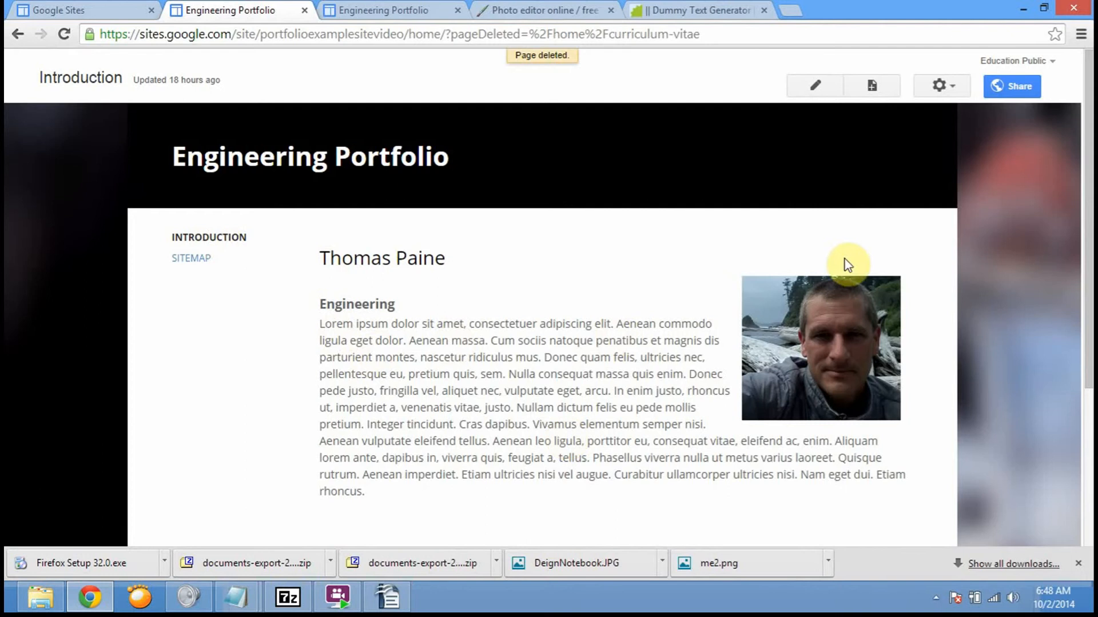
Start a new page in the site and search Google for "CV" in a new browser tab.
click(867, 87)
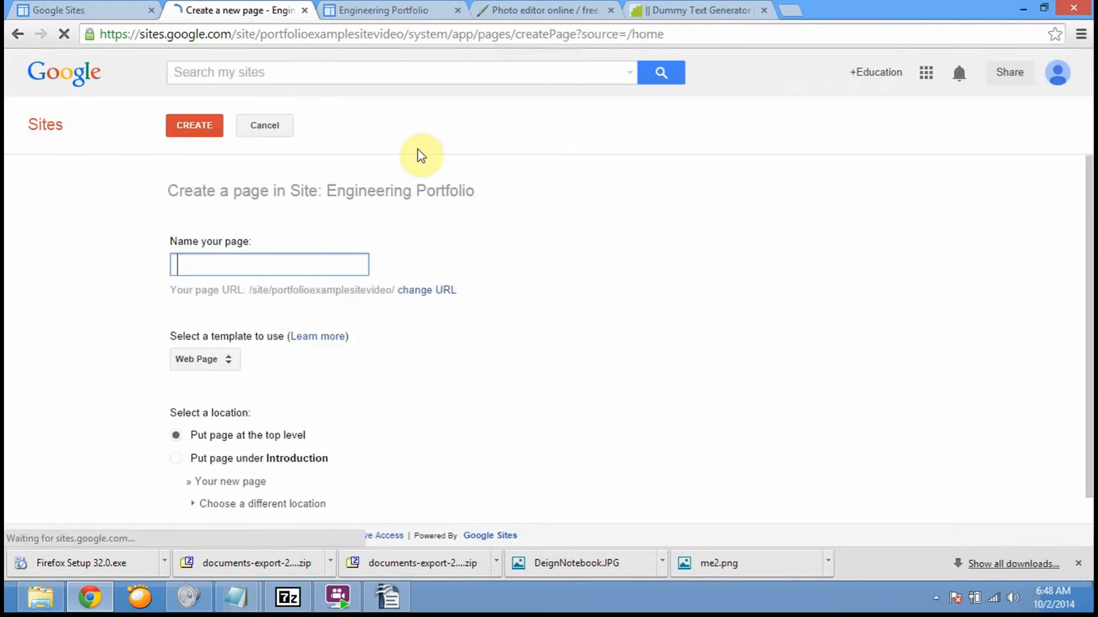
drag(584, 8, 737, 16)
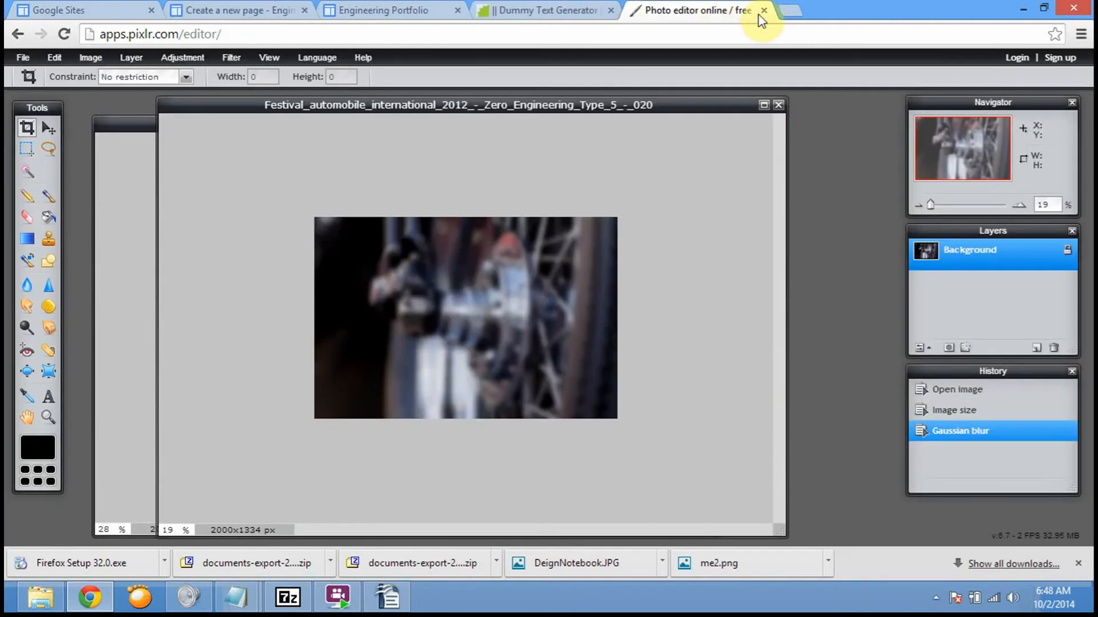
click(792, 11)
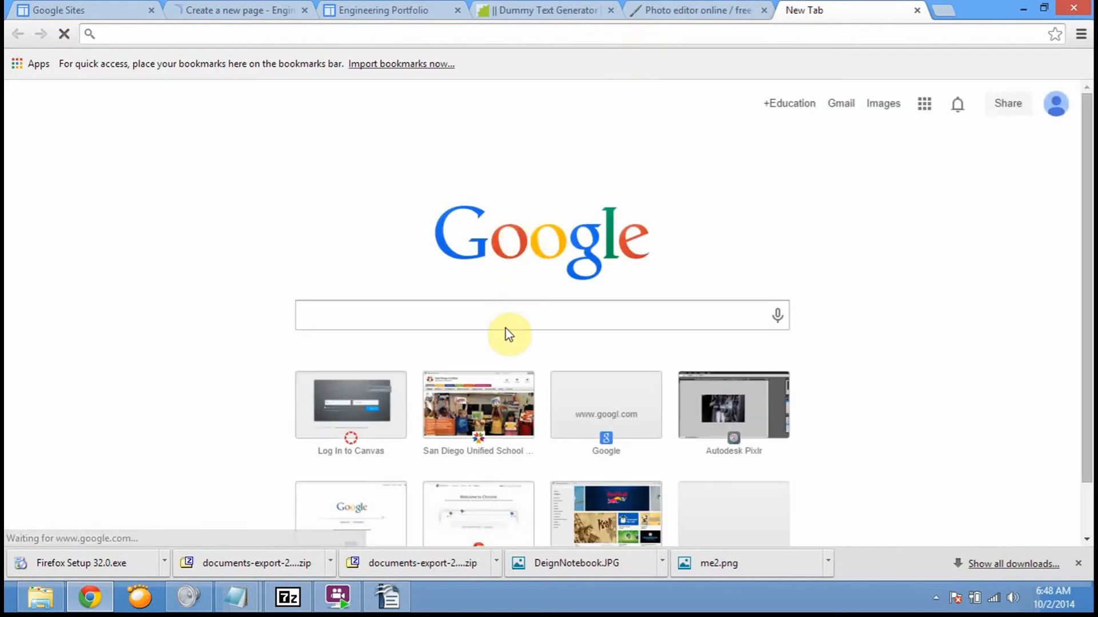
click(507, 321)
text(CV)
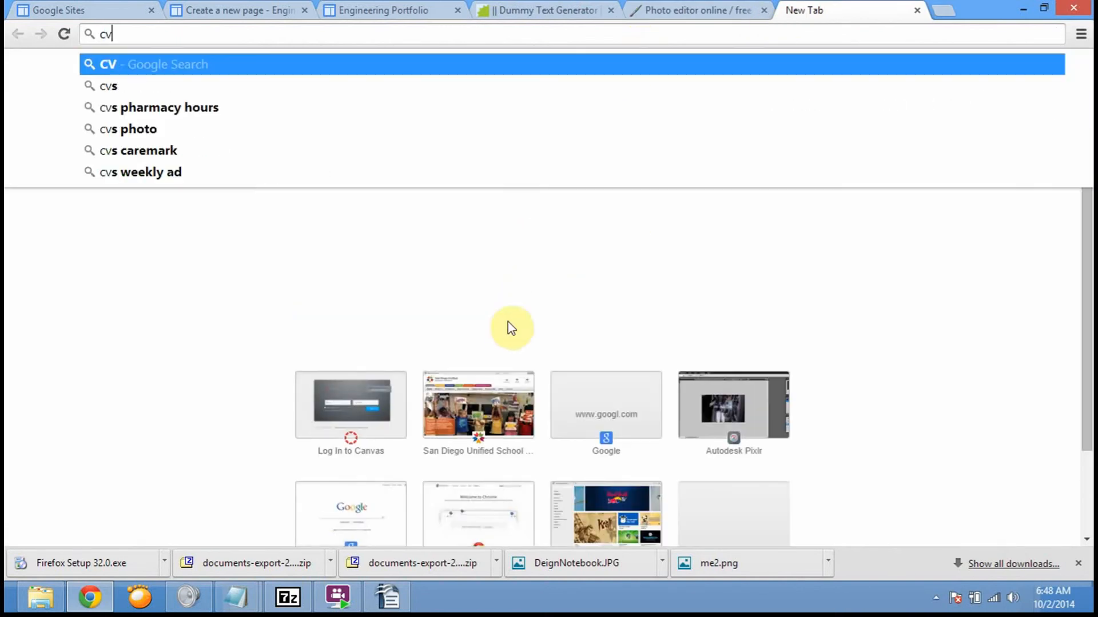
key(Return)
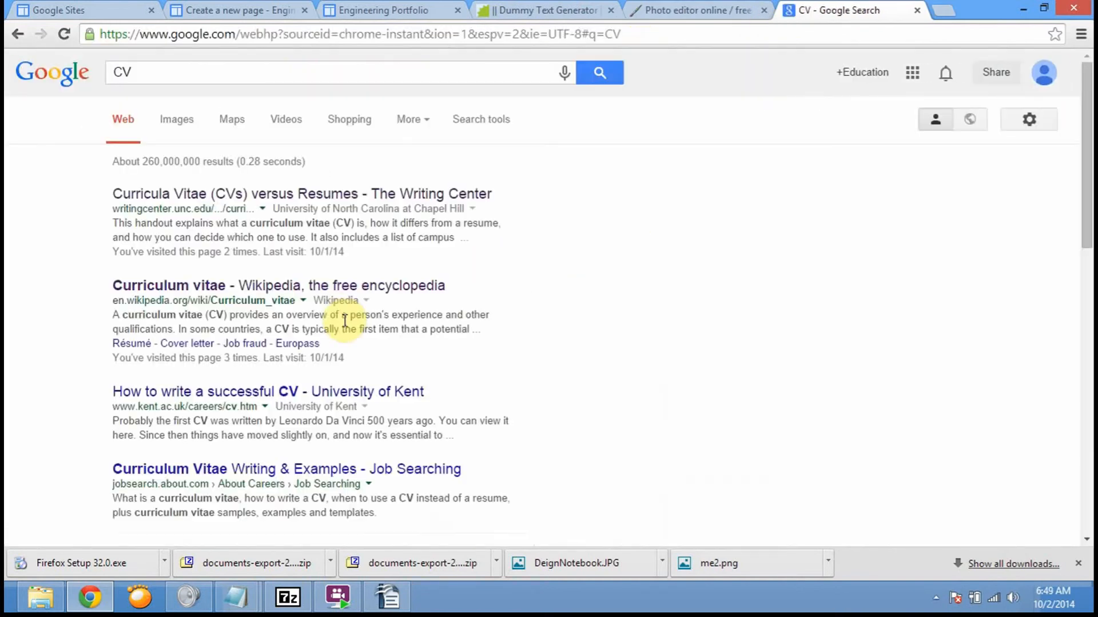
Open the Writing Center handout on CVs versus resumes and copy "Curricula Vitae" from its title.
click(175, 198)
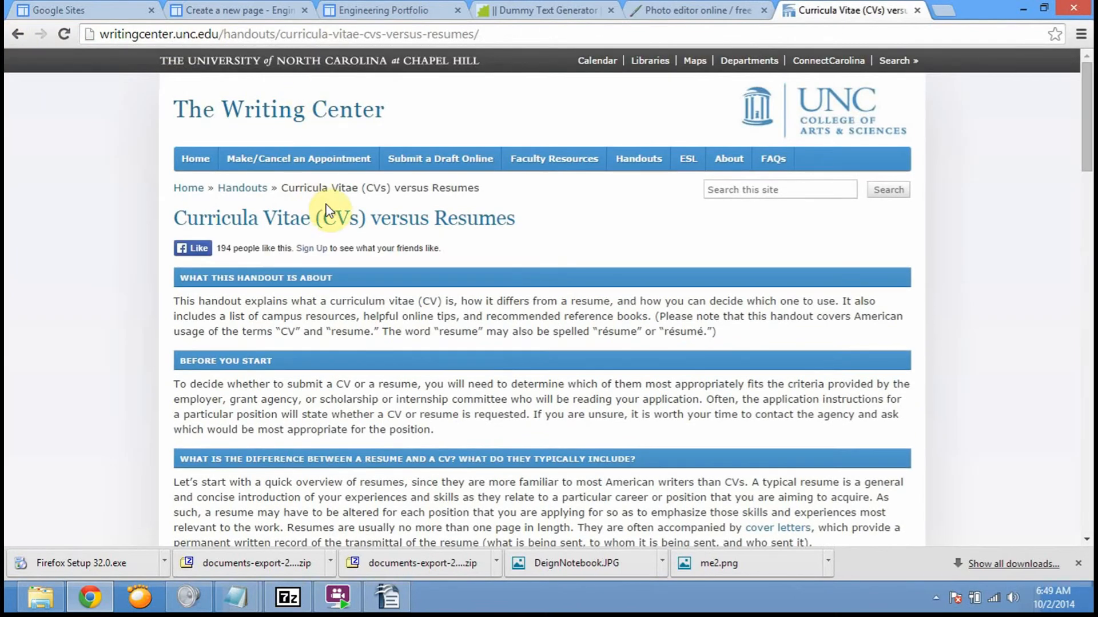
drag(314, 217, 179, 217)
key(ctrl+c)
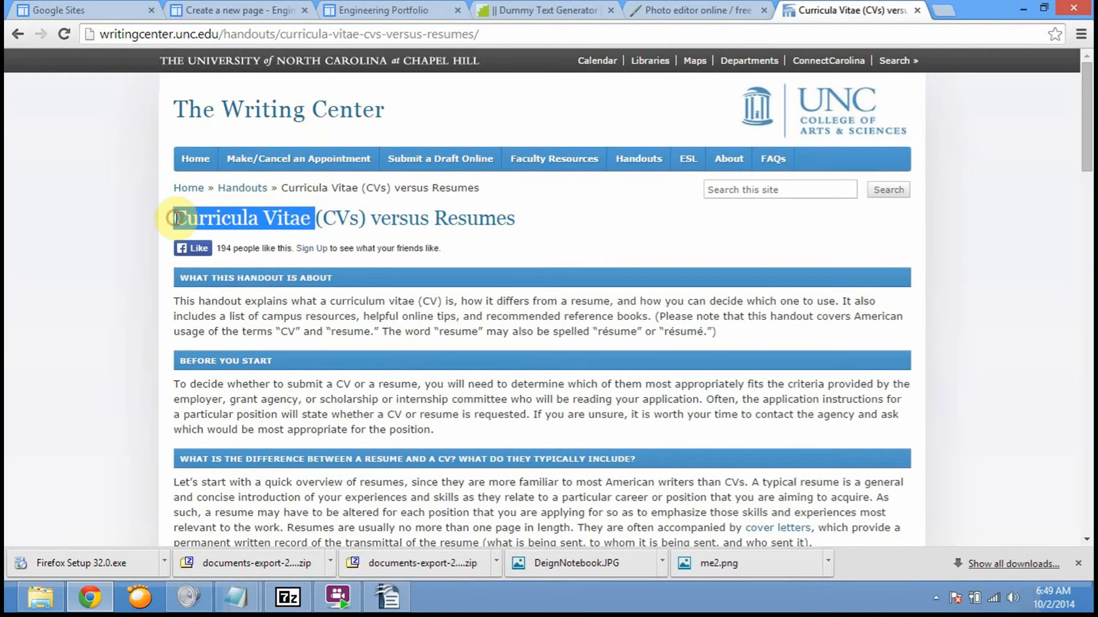
Create a web page in the site with the copied name "Curricula Vitae", placed under Introduction.
click(226, 9)
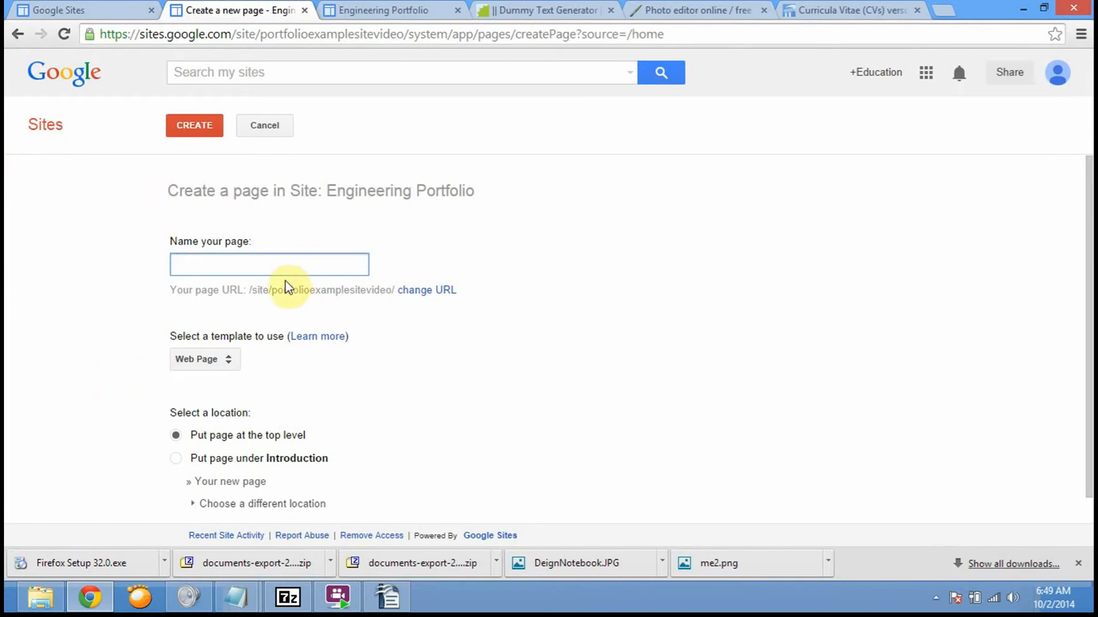
click(288, 263)
key(ctrl+v)
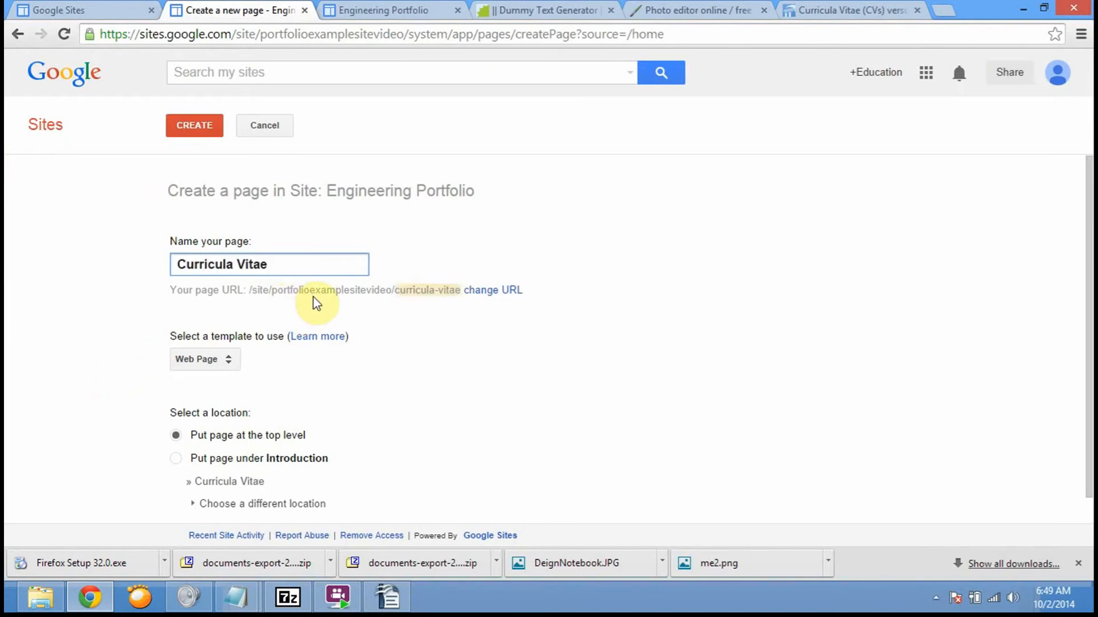
key(BackSpace)
click(175, 458)
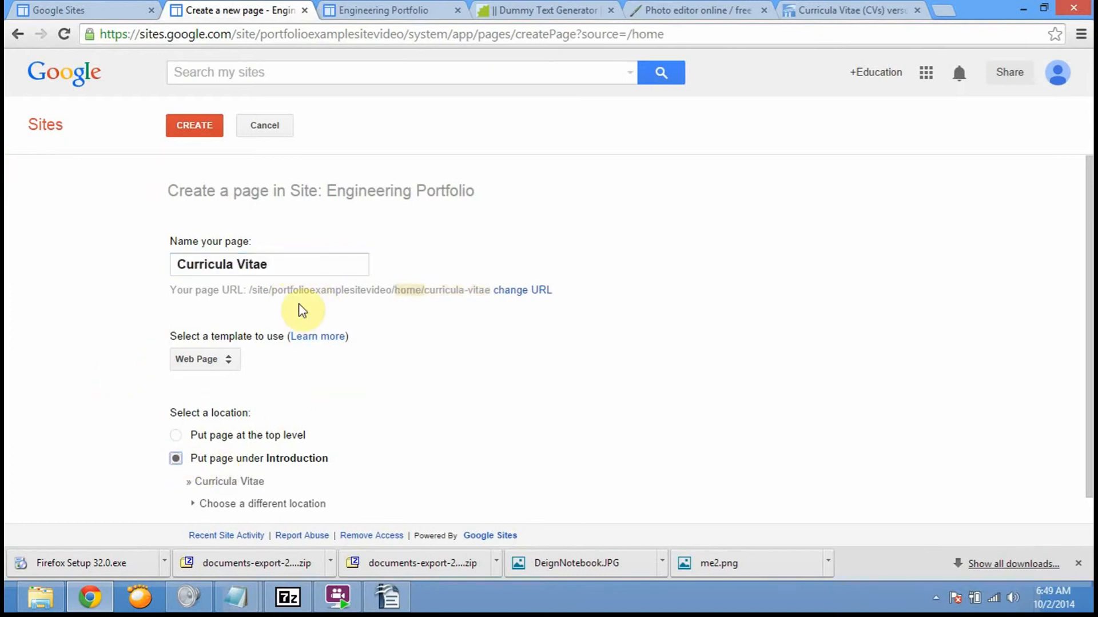
click(197, 126)
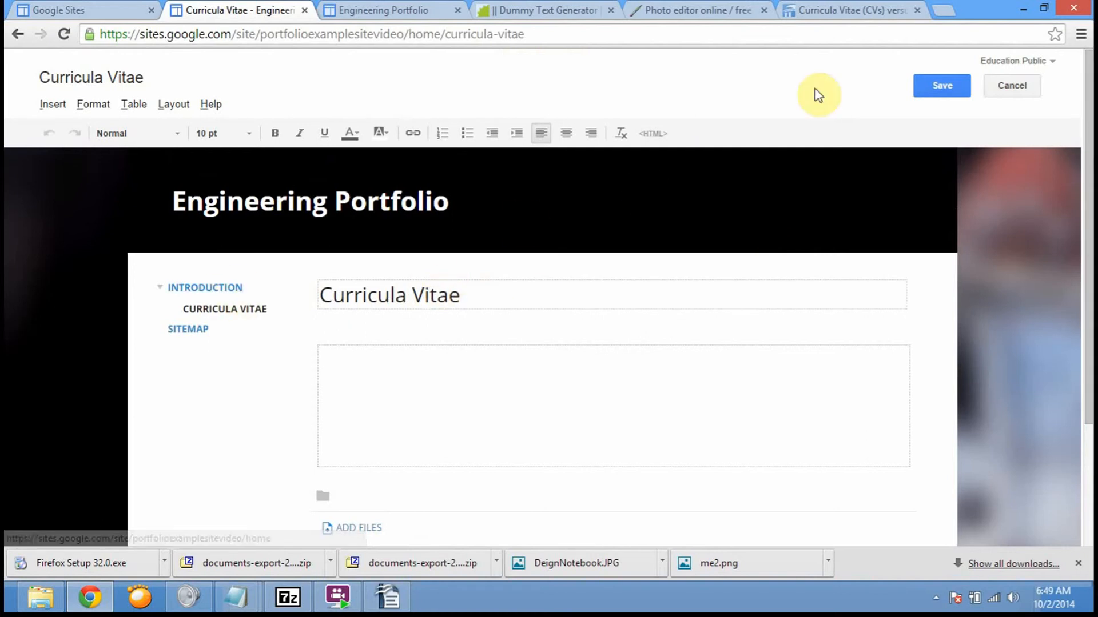
Save the empty Curricula Vitae page and examine its file attachment and comment areas.
click(914, 94)
click(943, 90)
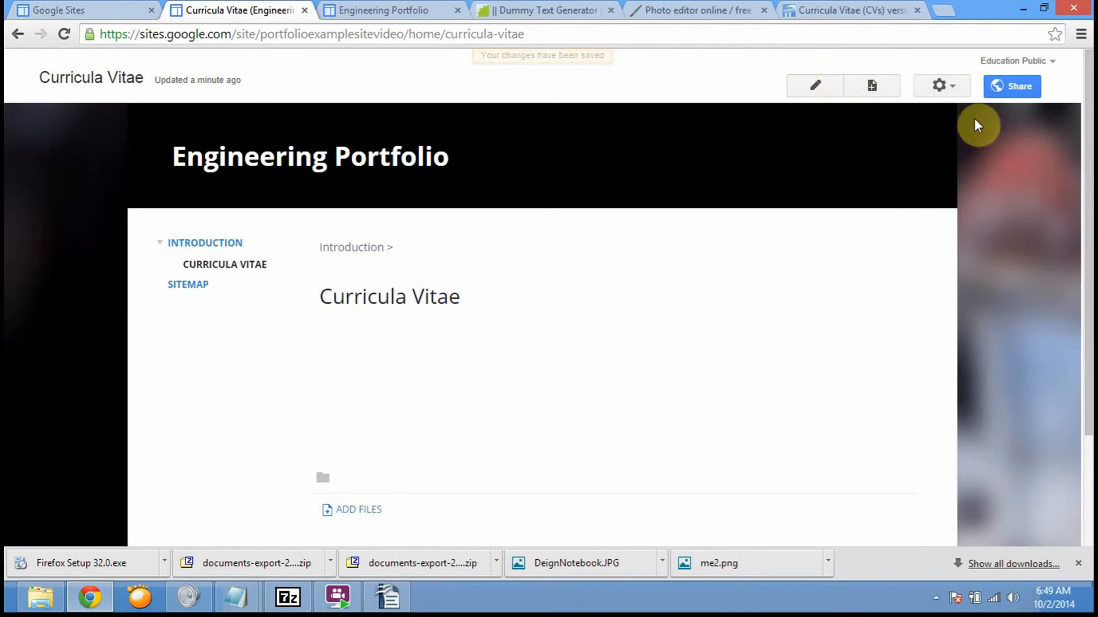
drag(1088, 330, 1088, 423)
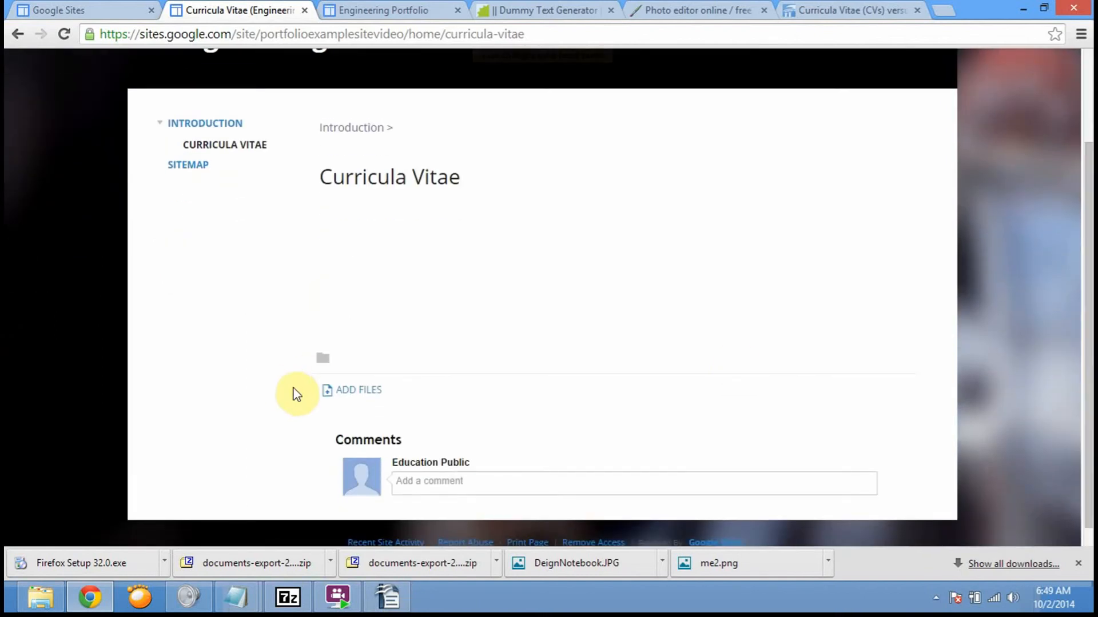
drag(1088, 217, 1088, 129)
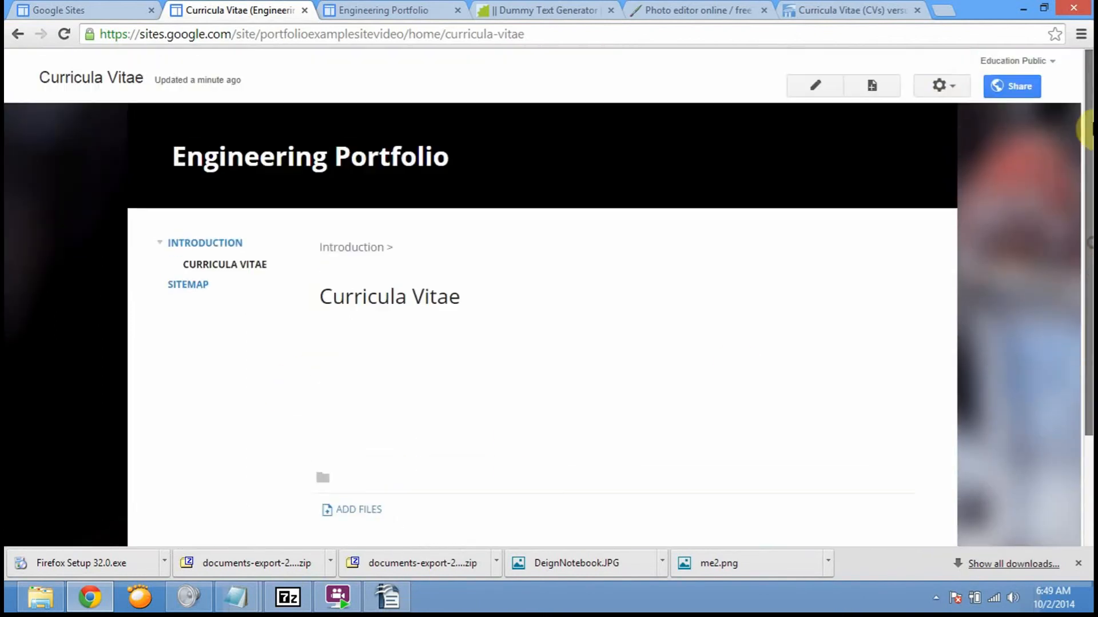
Disable sub-page links, attachments and comments in the Curricula Vitae page's settings and save them.
click(944, 87)
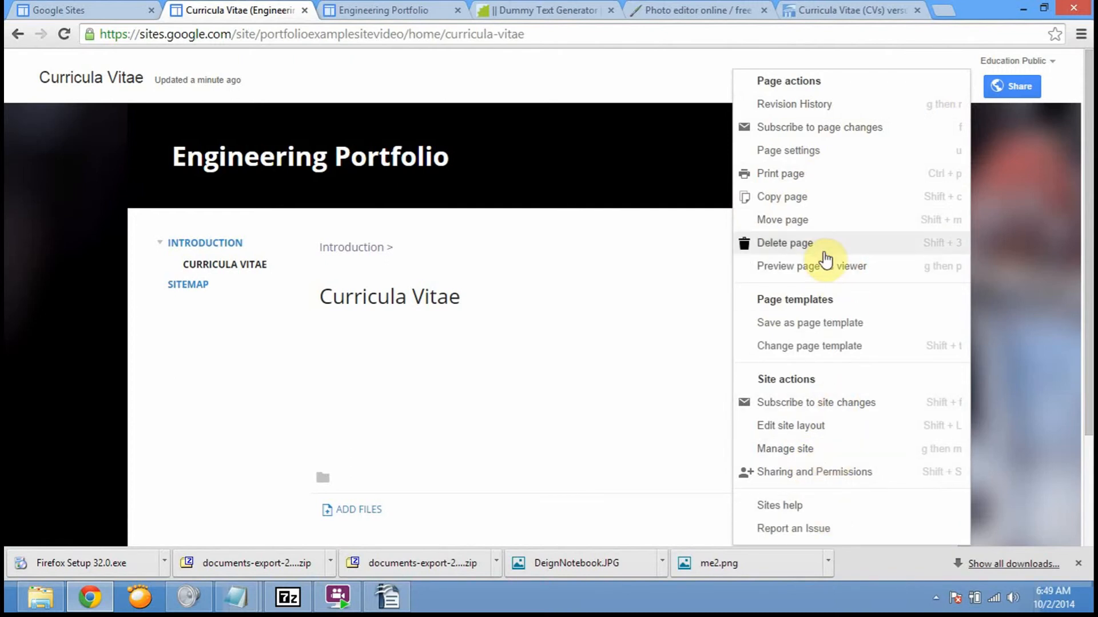
click(821, 151)
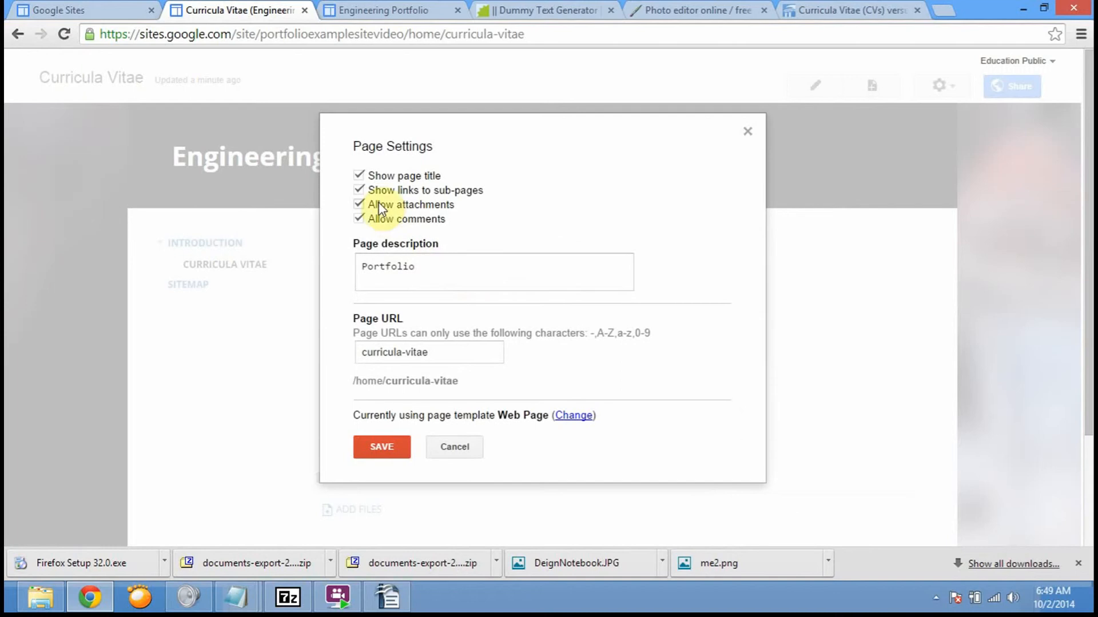
click(359, 218)
click(357, 205)
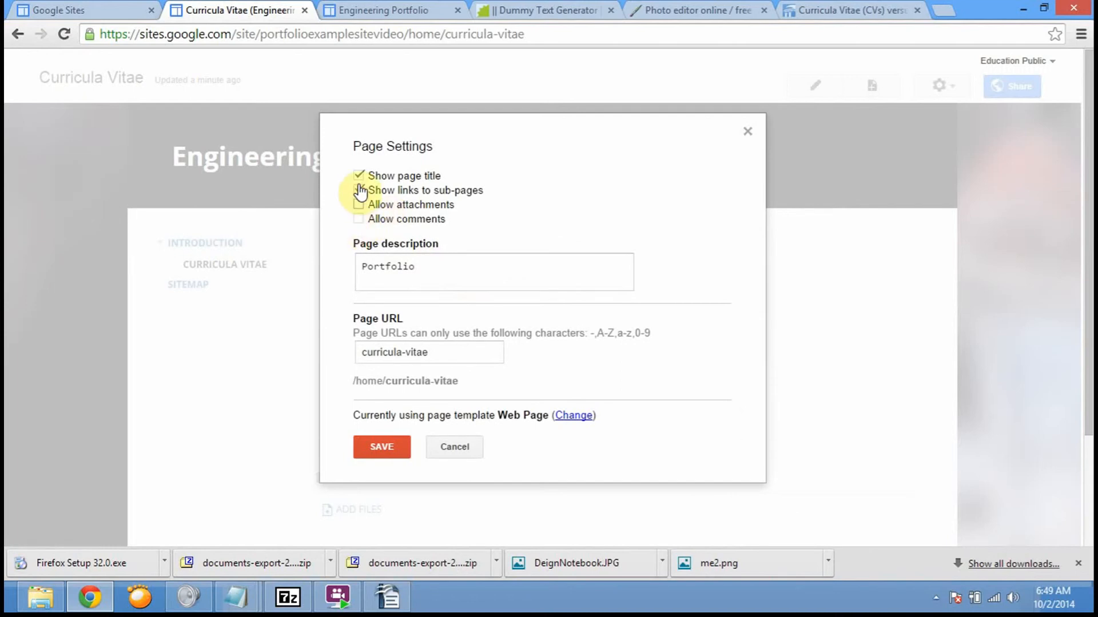
click(358, 190)
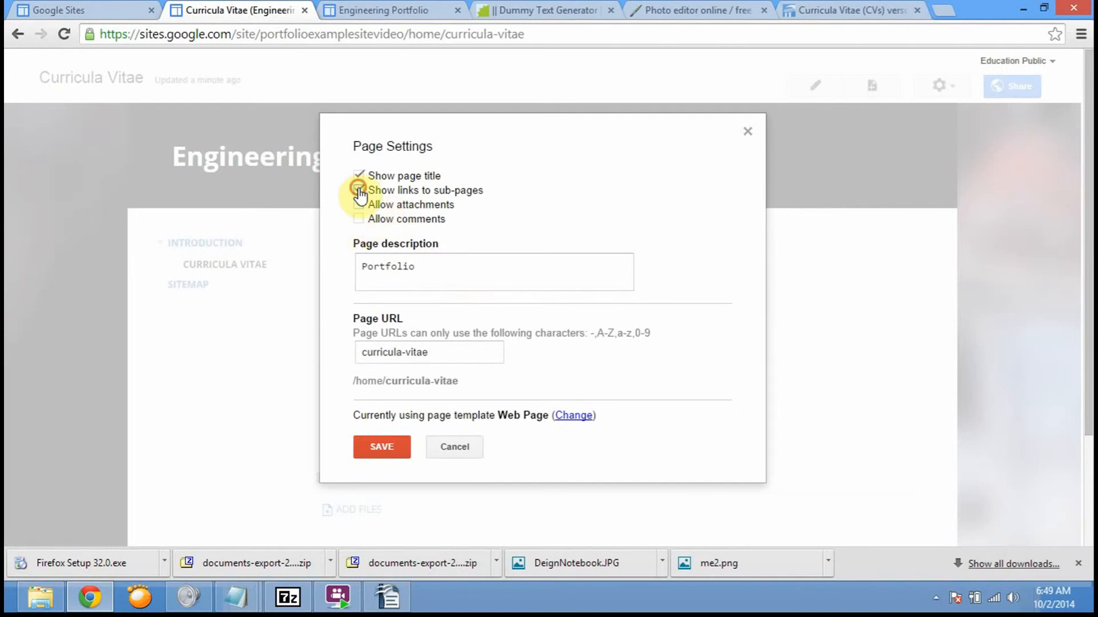
click(382, 446)
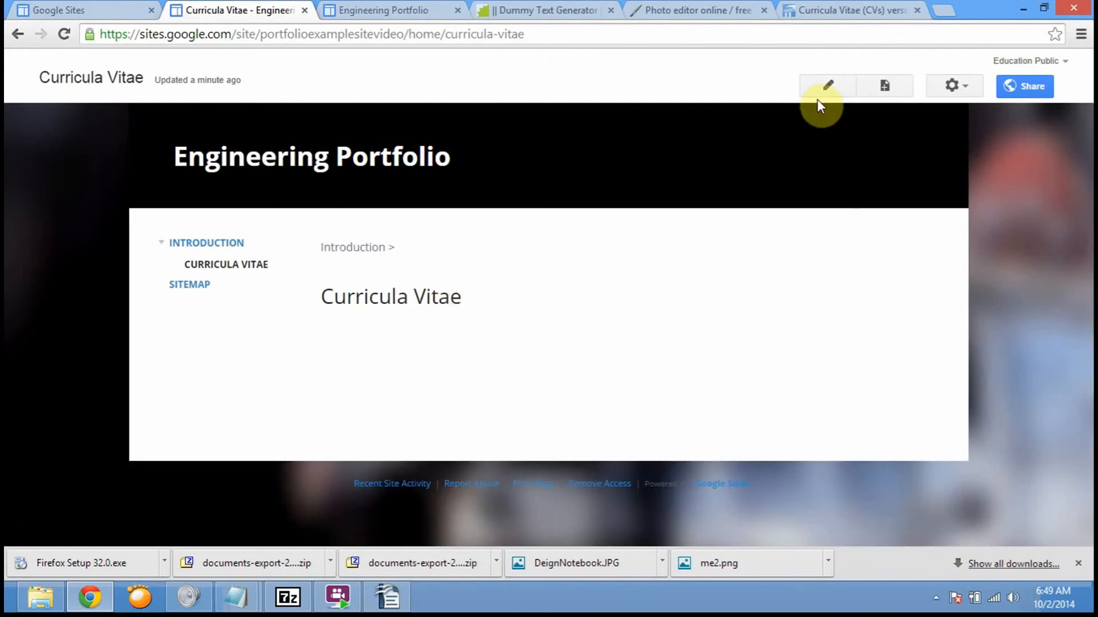
Open the Curricula Vitae page for editing and place the cursor in its empty body.
click(823, 94)
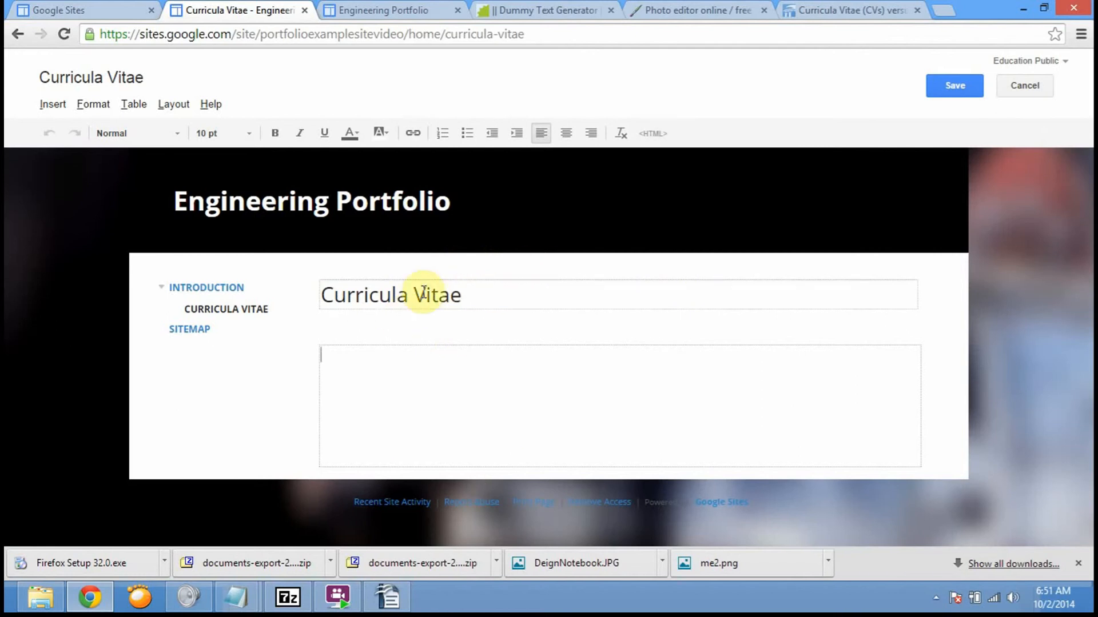
drag(473, 297, 295, 308)
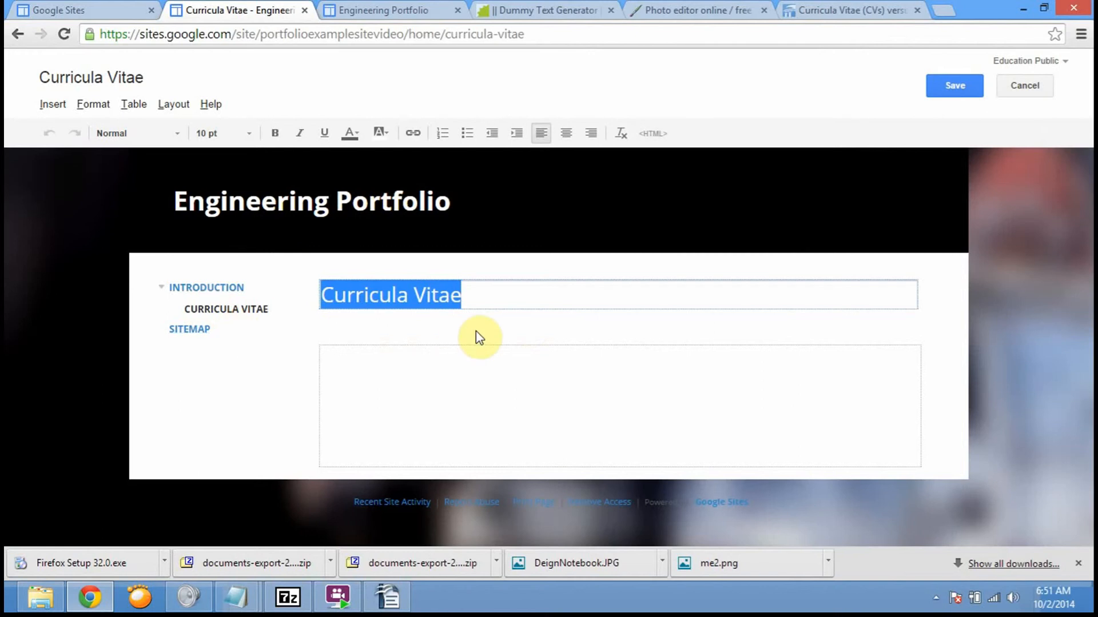
click(429, 355)
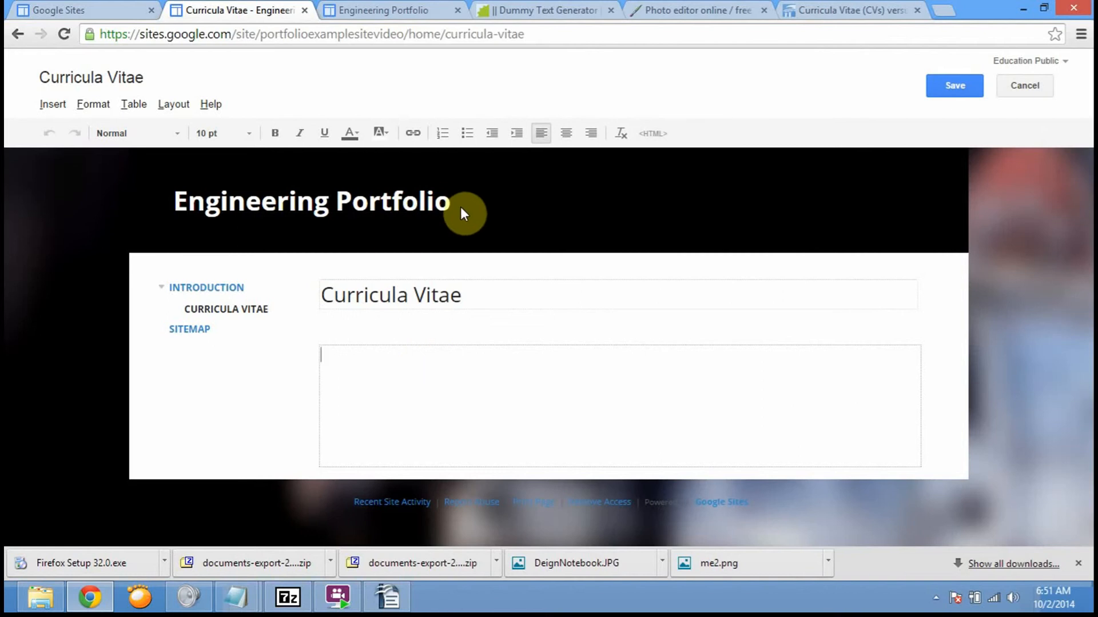
drag(455, 208, 177, 225)
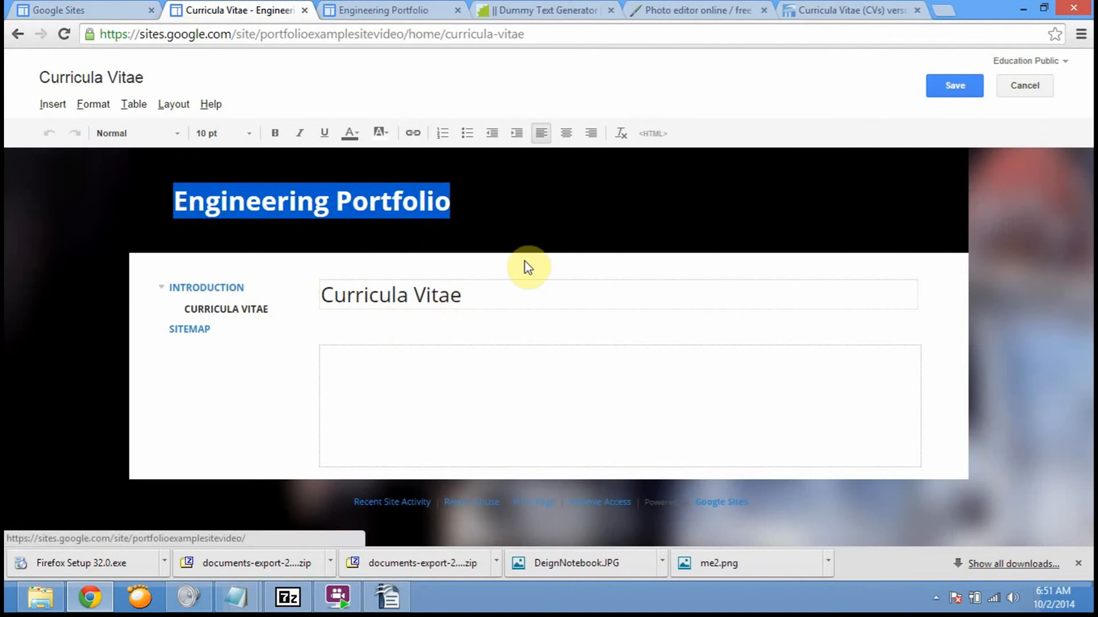
click(463, 356)
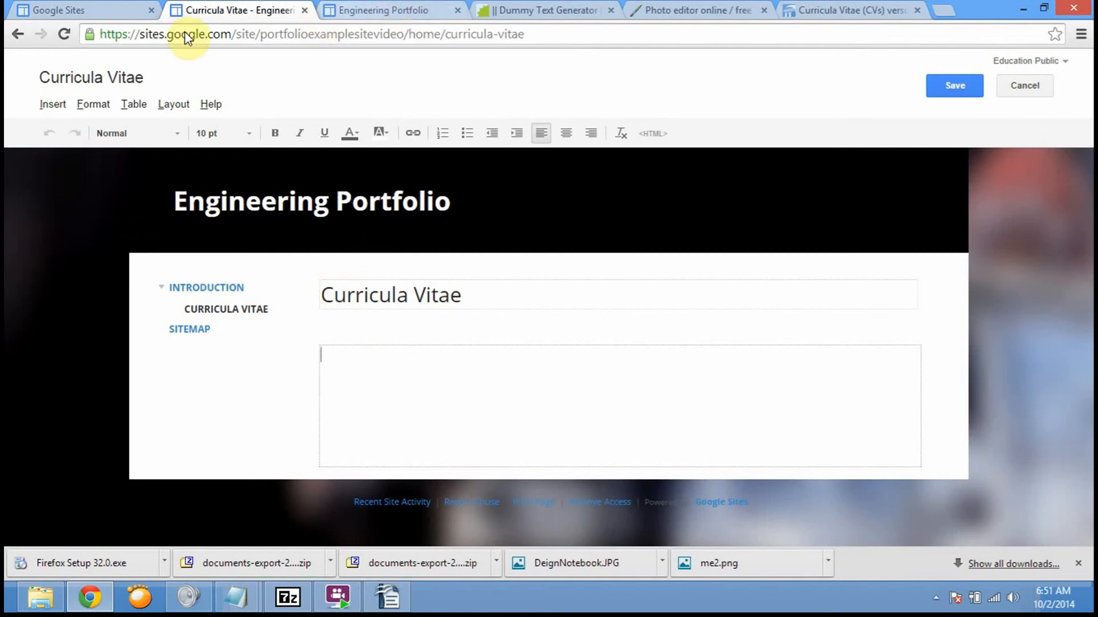
Switch to Google Drive from the Google Sites overview and open the Introduction folder inside Portfolio Engineering.
click(51, 12)
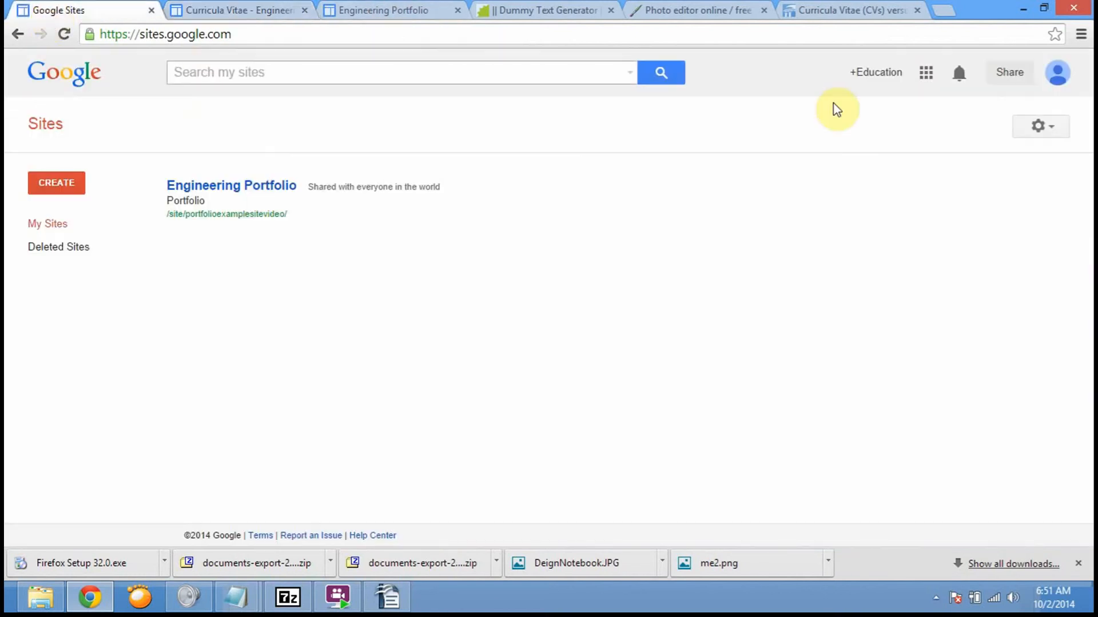
right_click(927, 75)
click(885, 133)
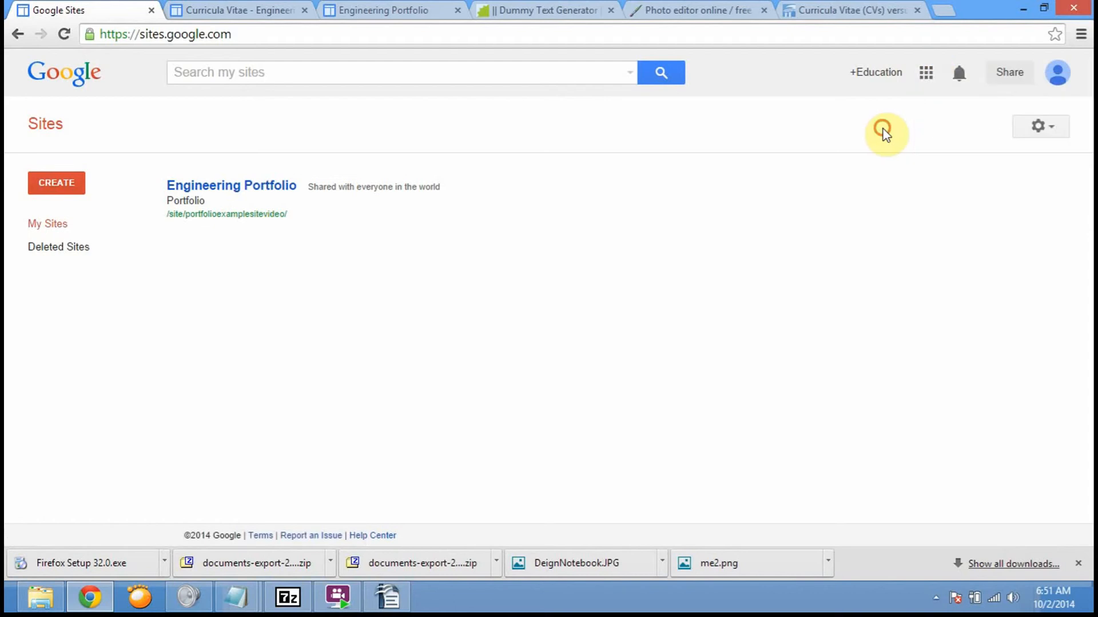
click(926, 75)
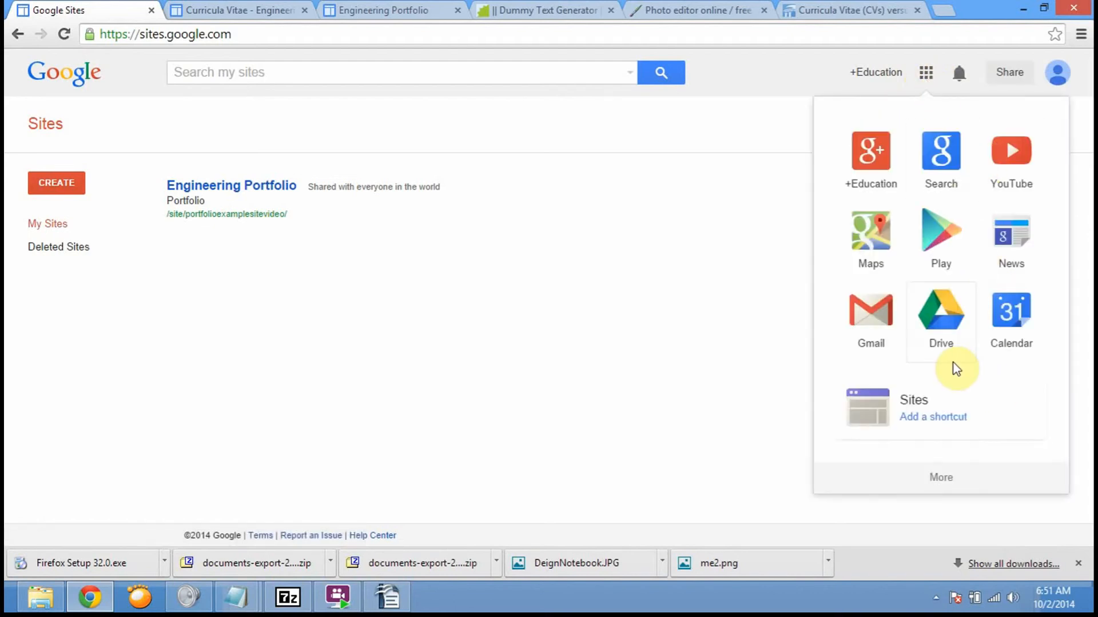
click(946, 330)
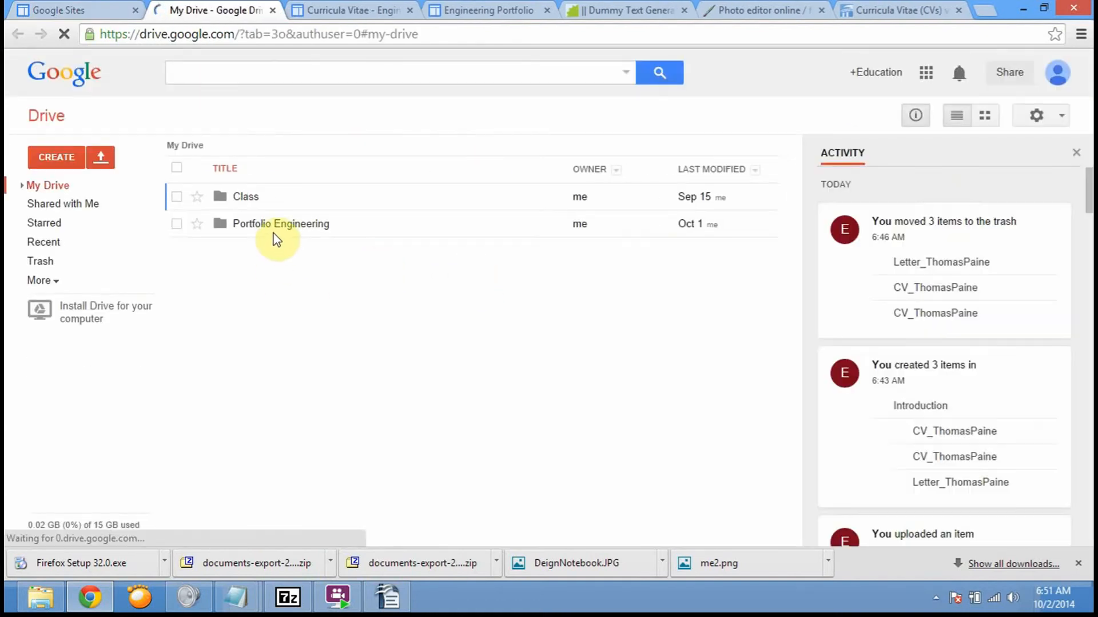
click(280, 228)
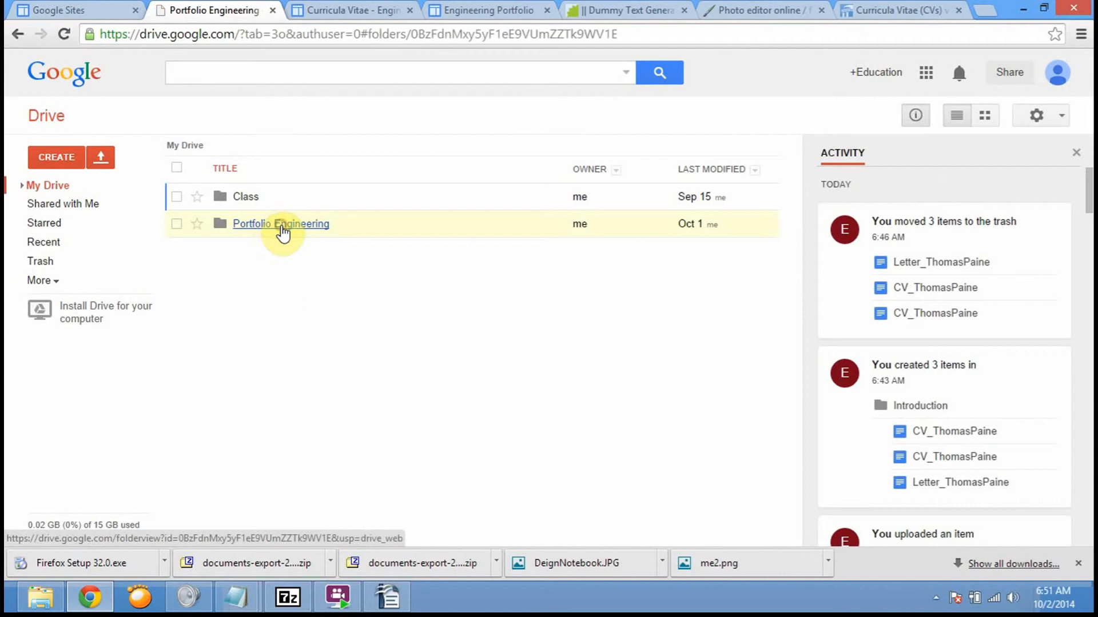
click(275, 200)
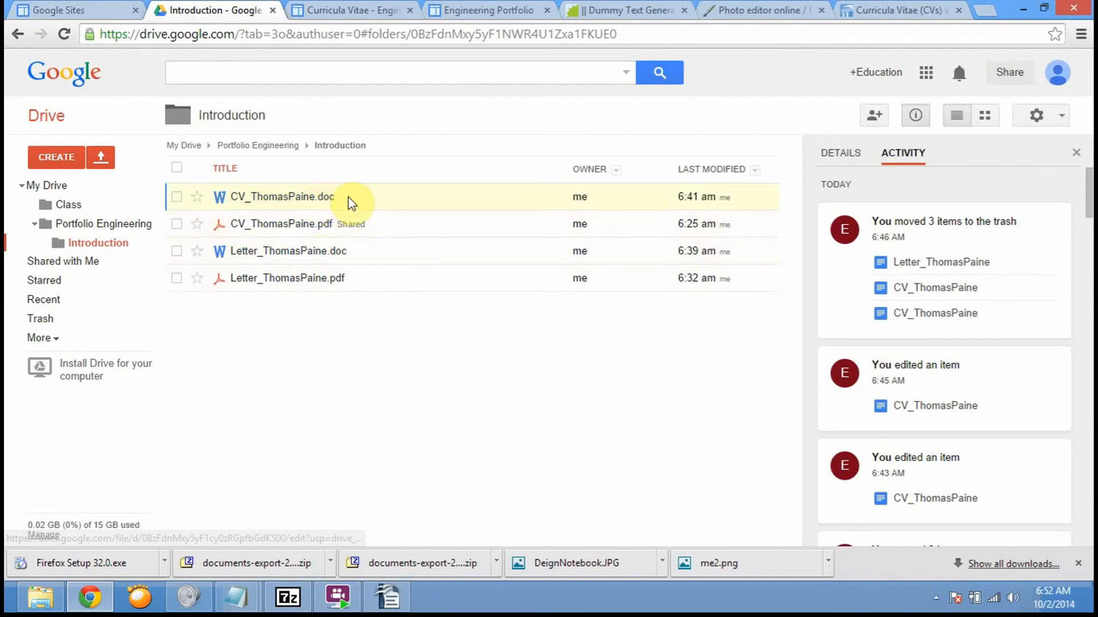
drag(345, 206, 404, 213)
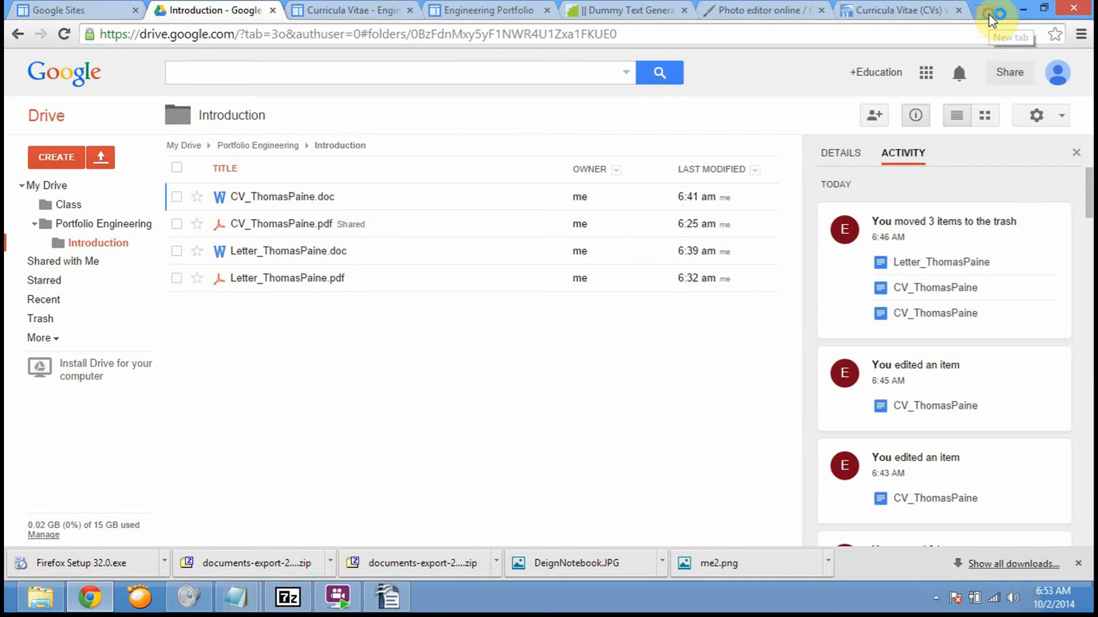
Search Google for "do not show google sites pdf pages" in a new browser tab.
click(991, 17)
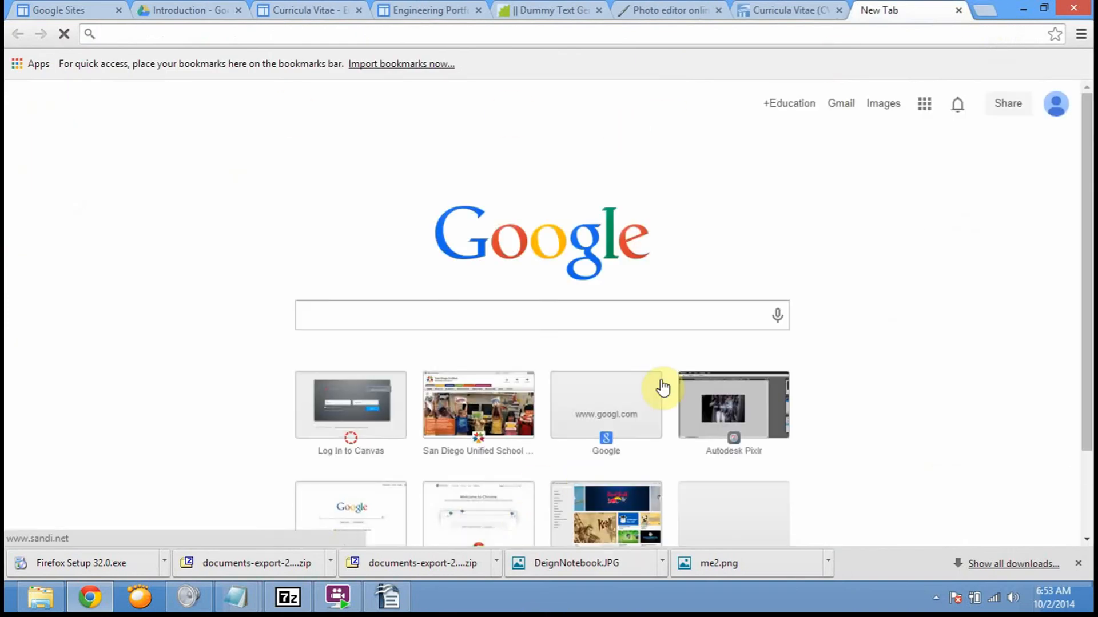
click(669, 319)
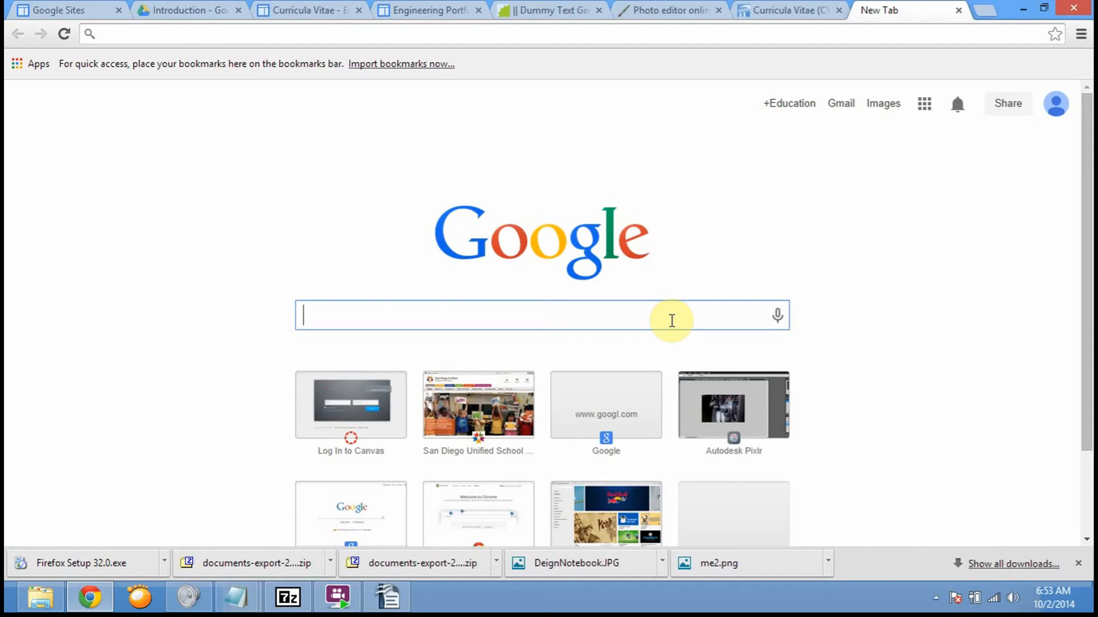
text(do n)
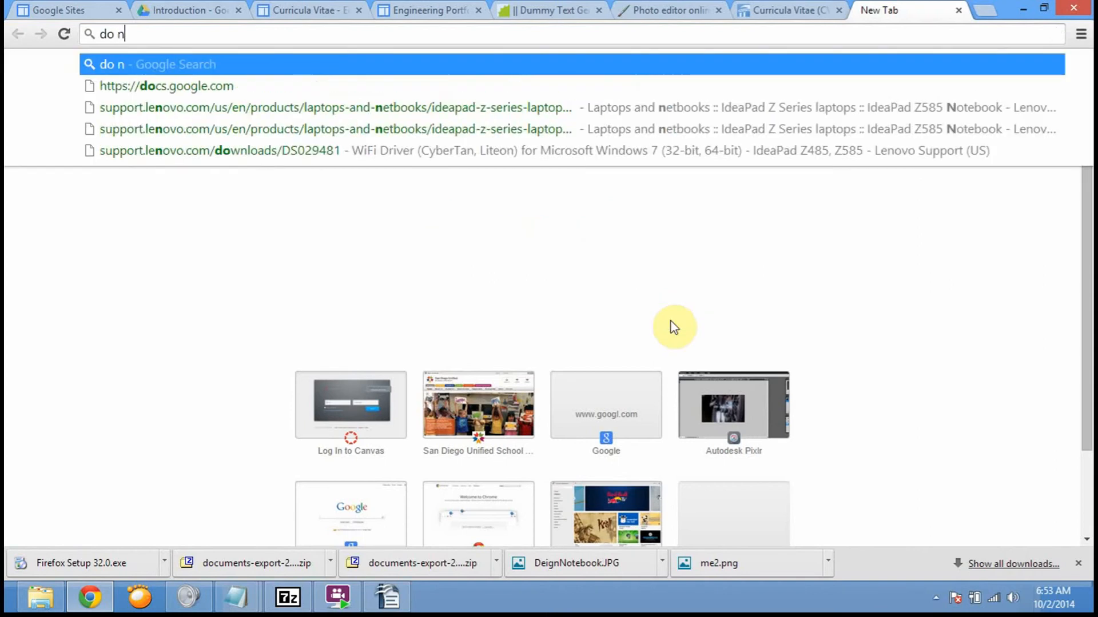
text(ot show )
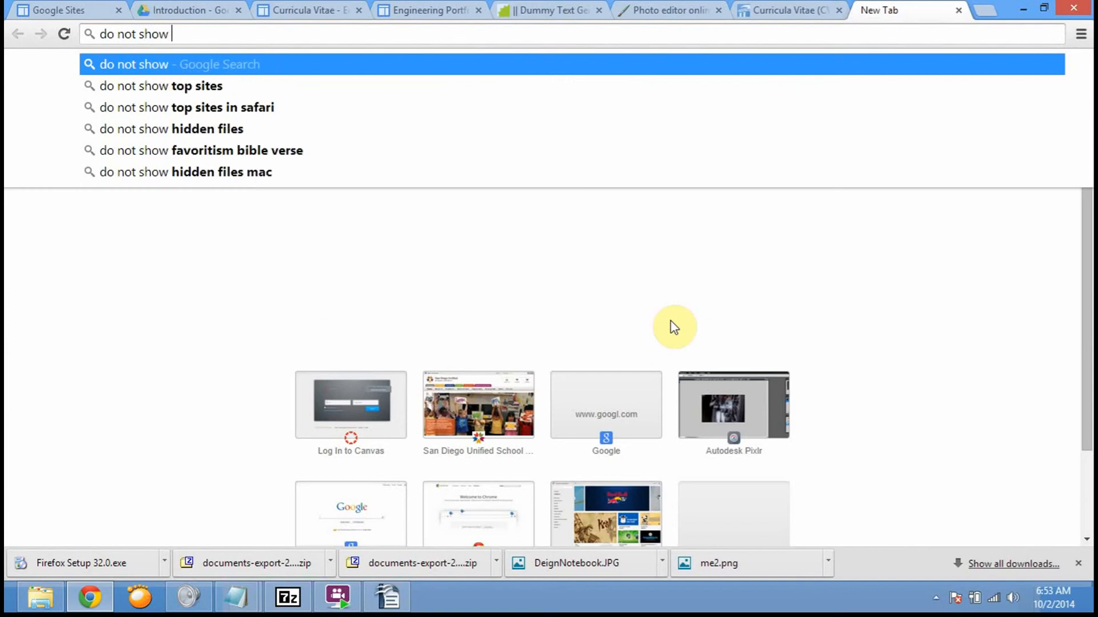
text(google sites pdf)
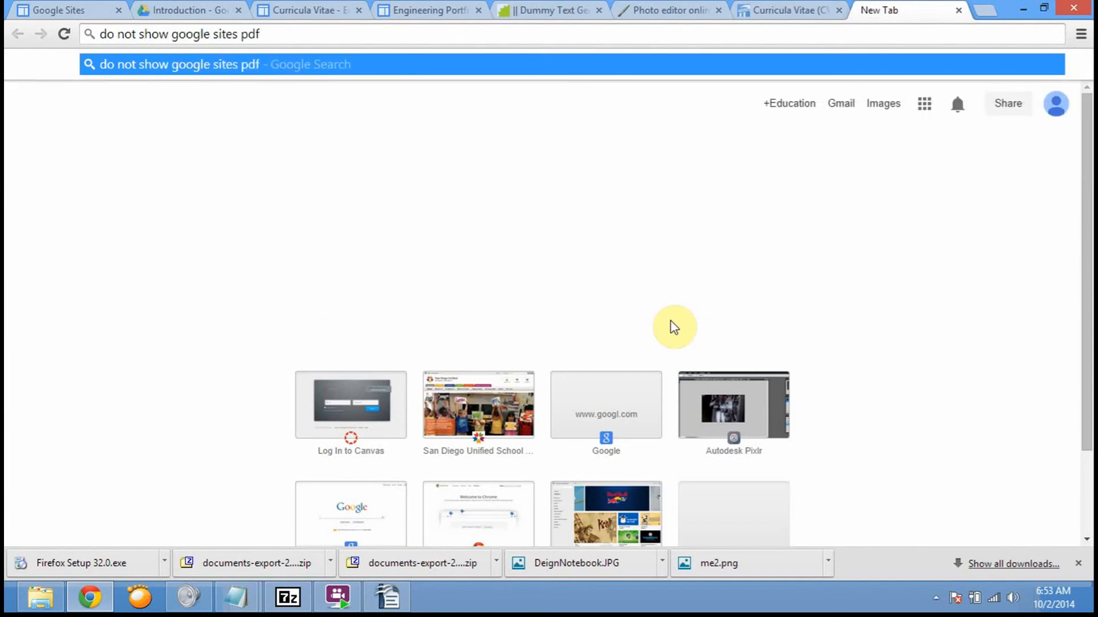
text( pages)
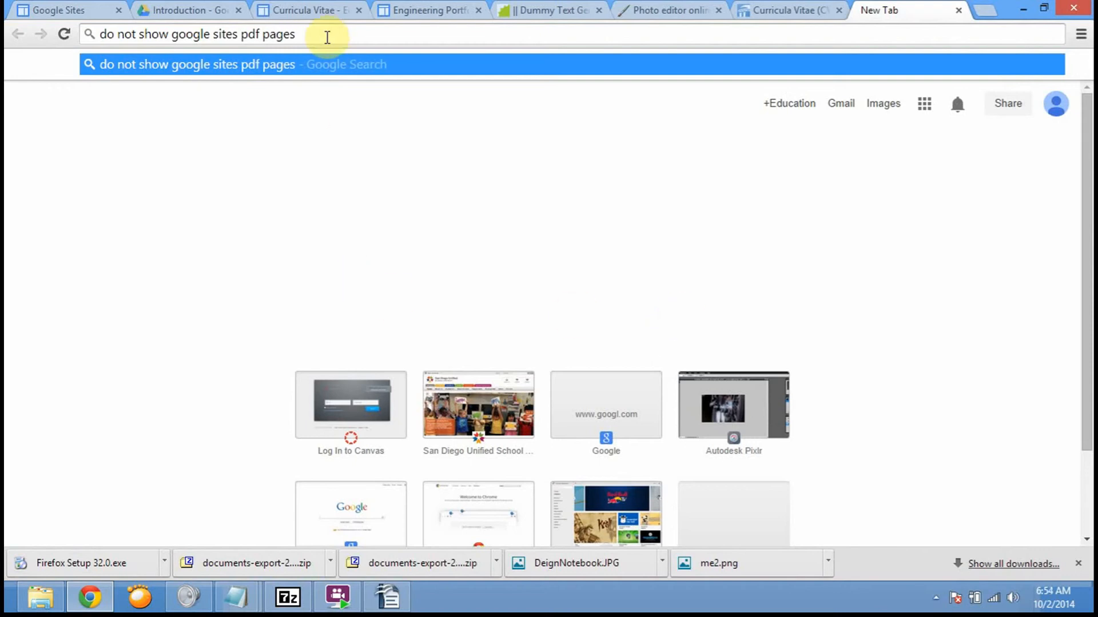
key(Return)
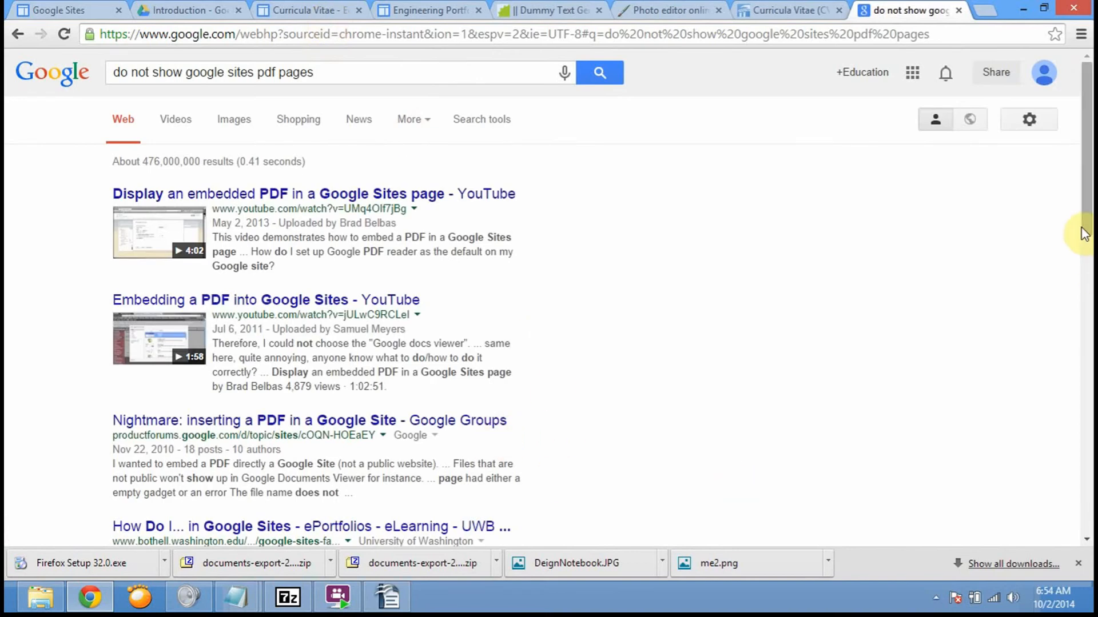
Read the forum topic "Nightmare: inserting a PDF in a Google Site" and check its linked PDF Wrapper page.
drag(1081, 227, 1089, 334)
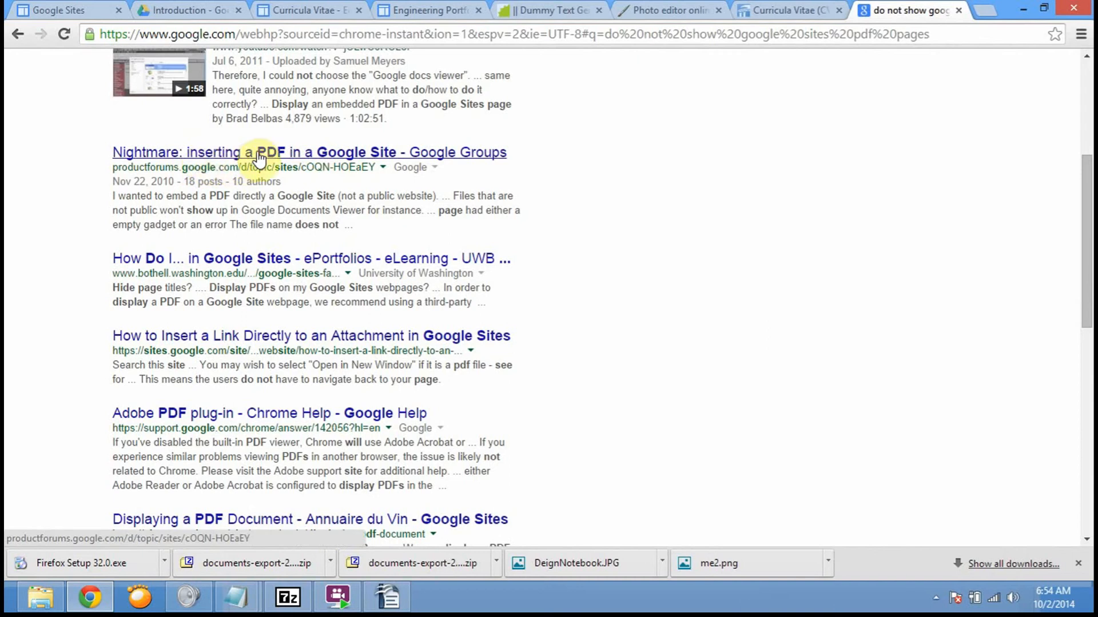
click(350, 156)
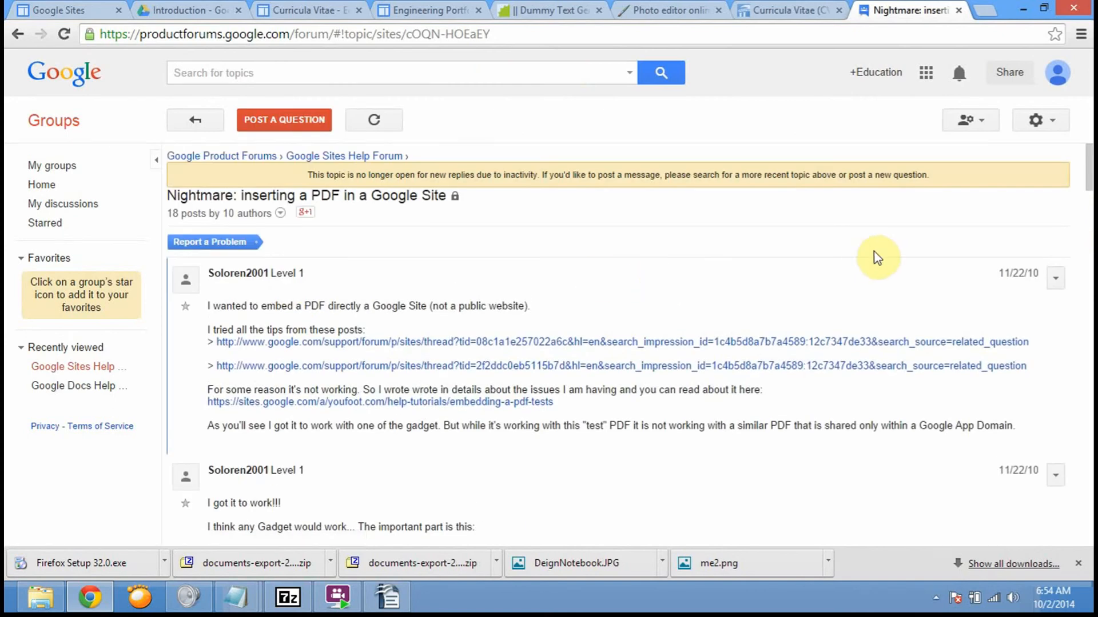
drag(1090, 201, 1089, 433)
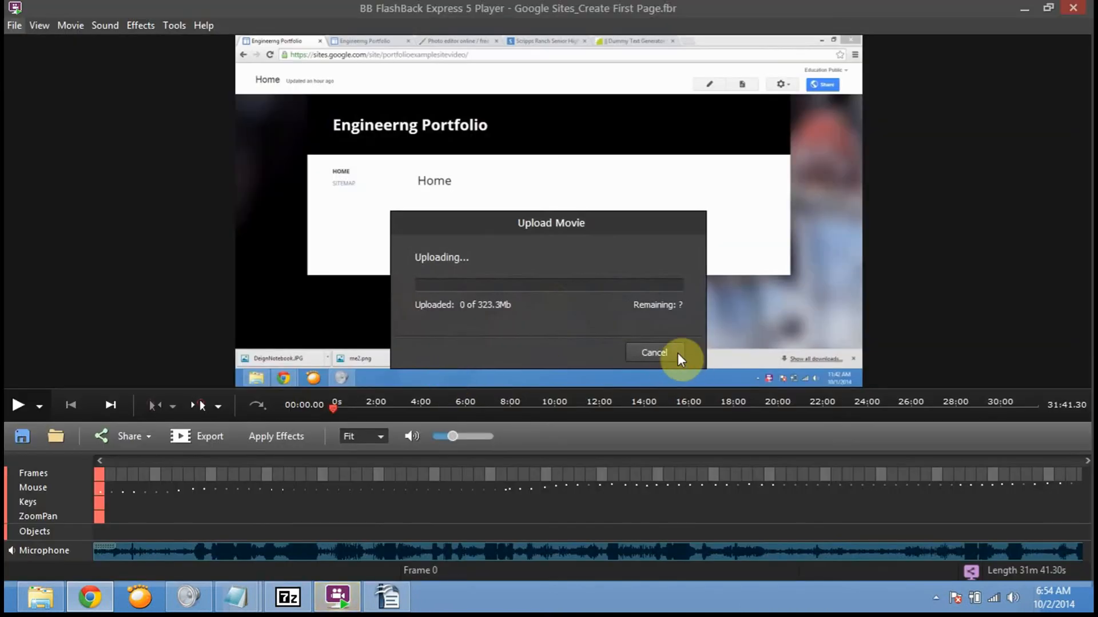
click(107, 601)
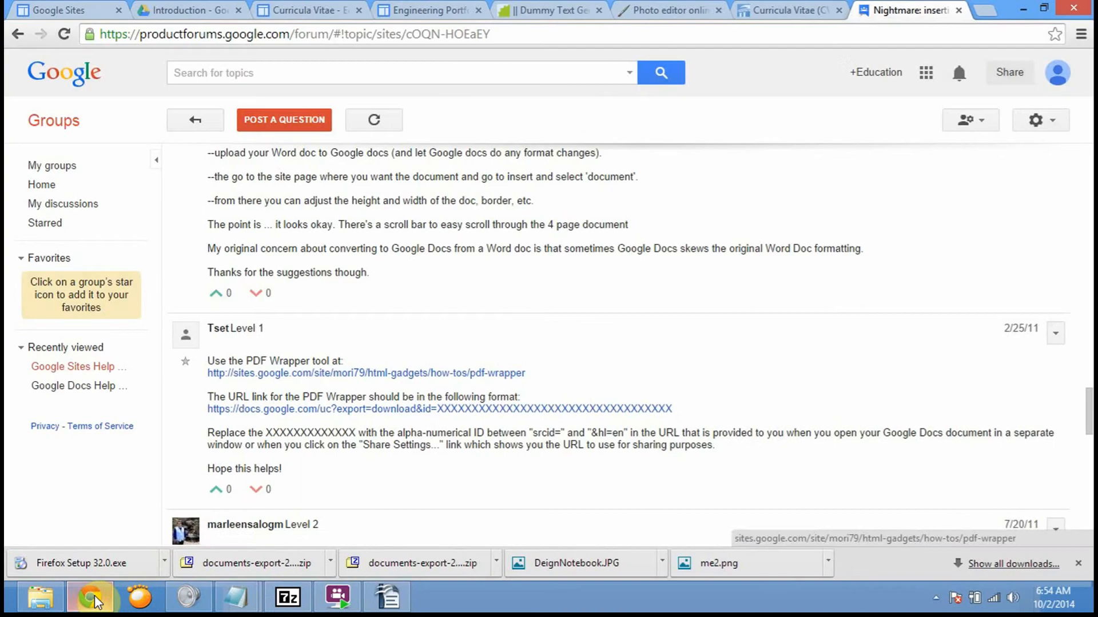
click(381, 373)
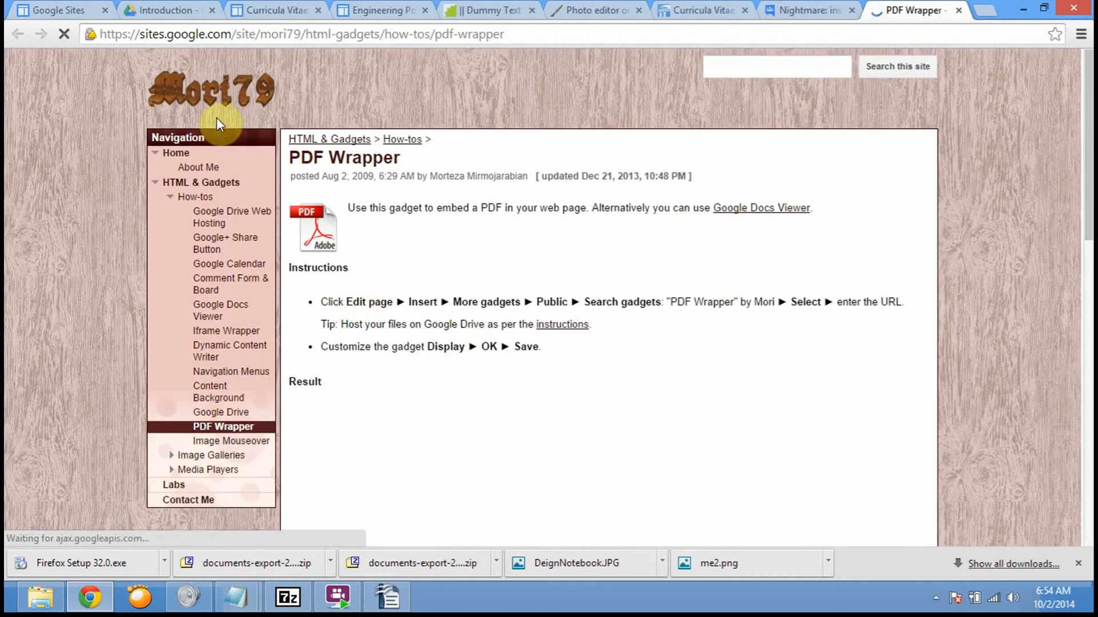
click(959, 10)
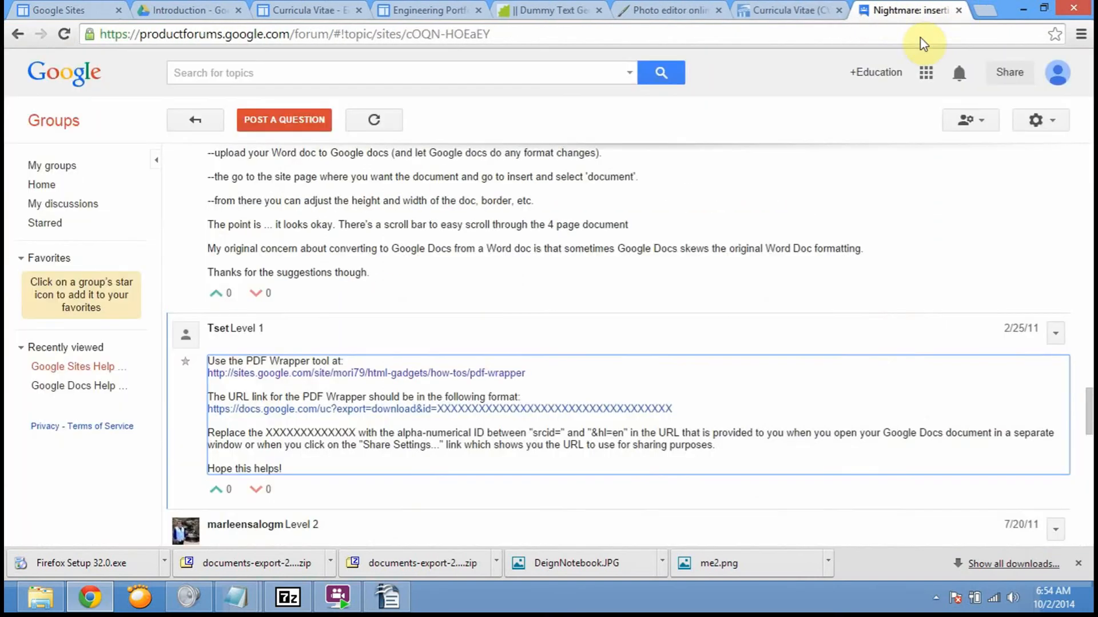
Read through the remaining forum replies, close the topic and return to the Introduction folder in Google Drive.
click(1088, 366)
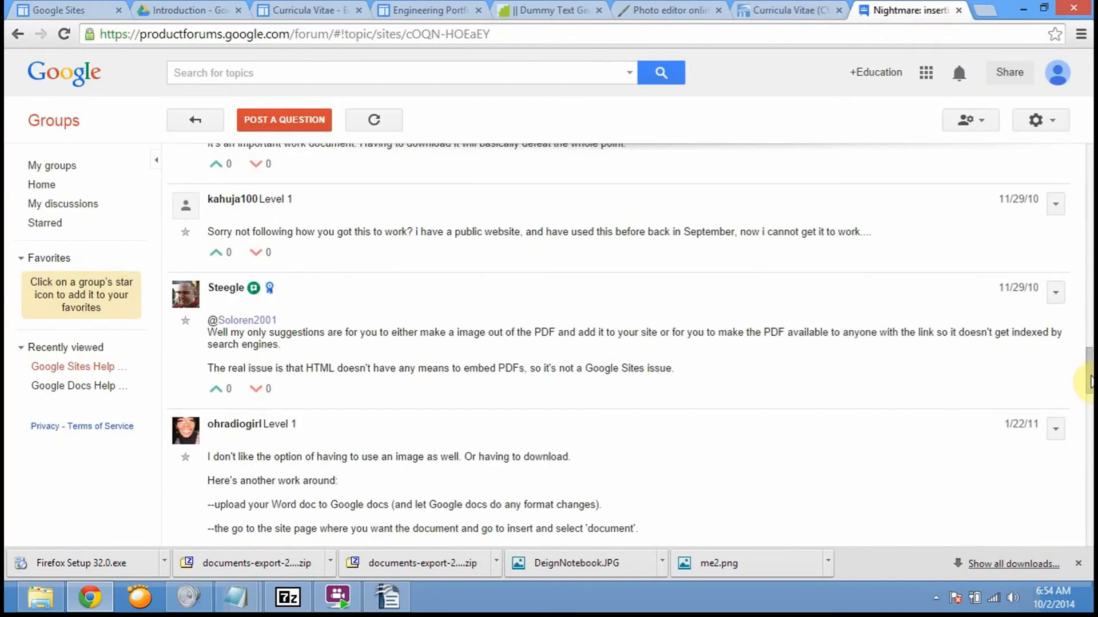
drag(1088, 366, 1089, 426)
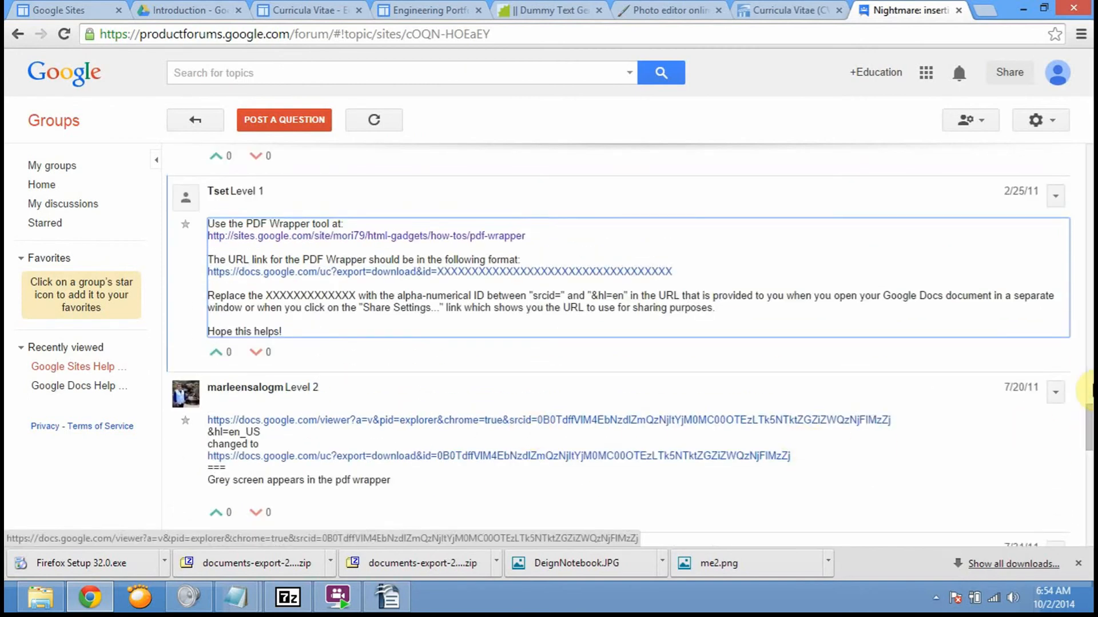
drag(1088, 440, 1089, 493)
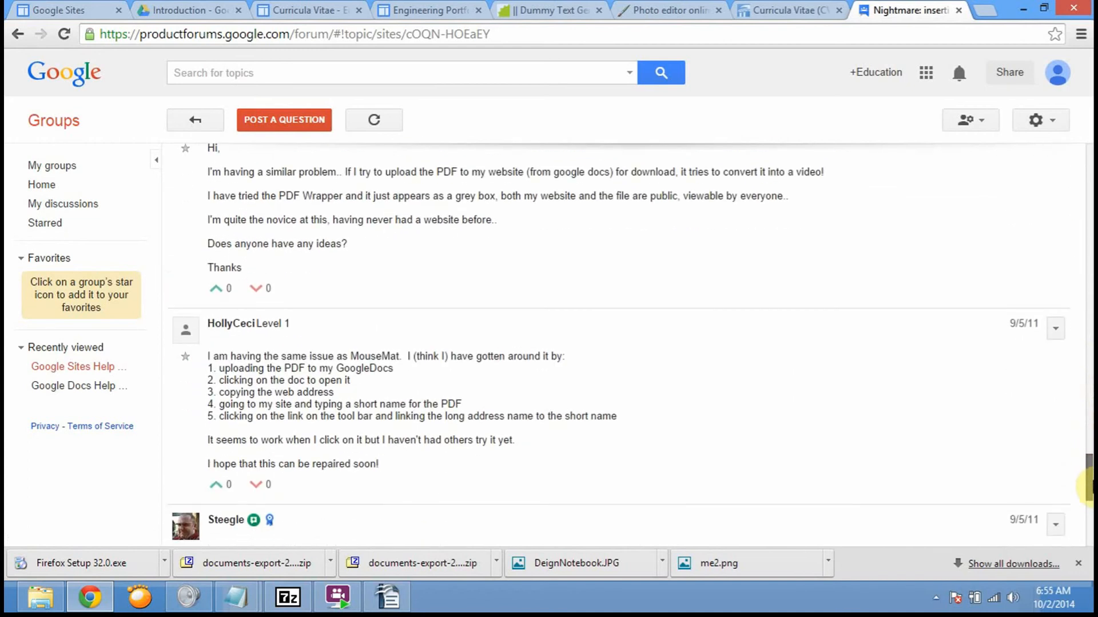
click(960, 10)
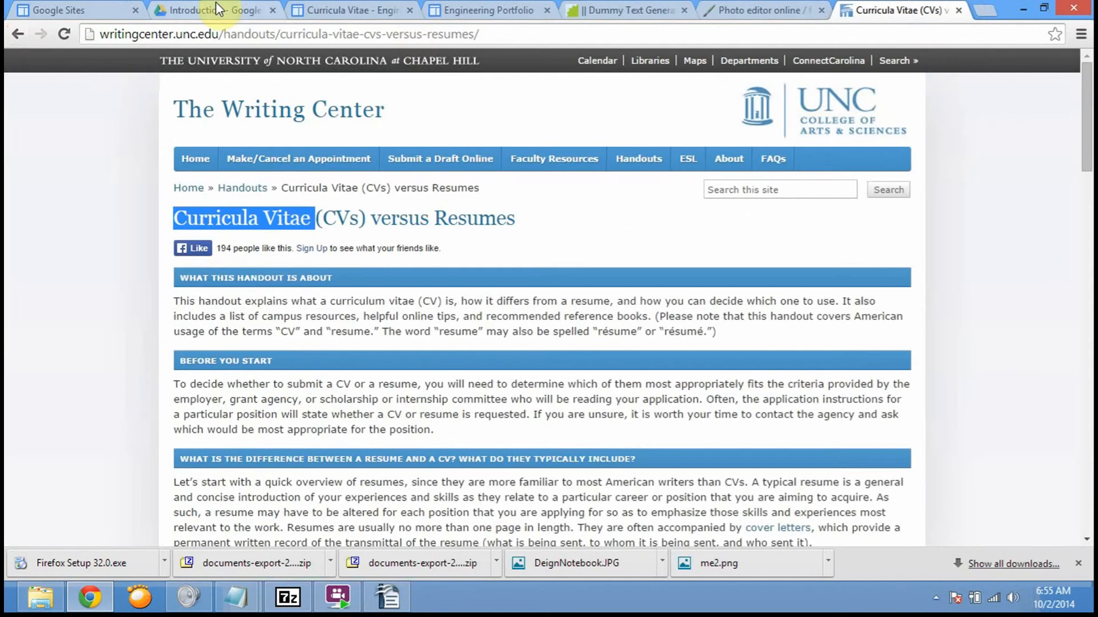
click(227, 10)
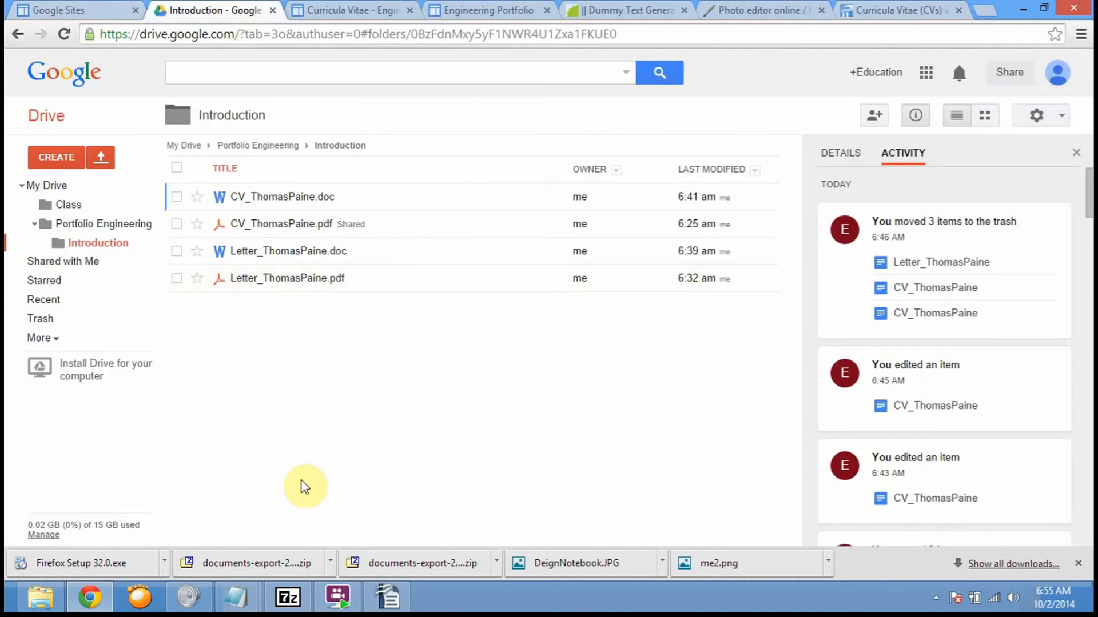
Check the Downloads folder, the general Drive settings and the upload conversion options, leaving all of them as they are.
click(34, 607)
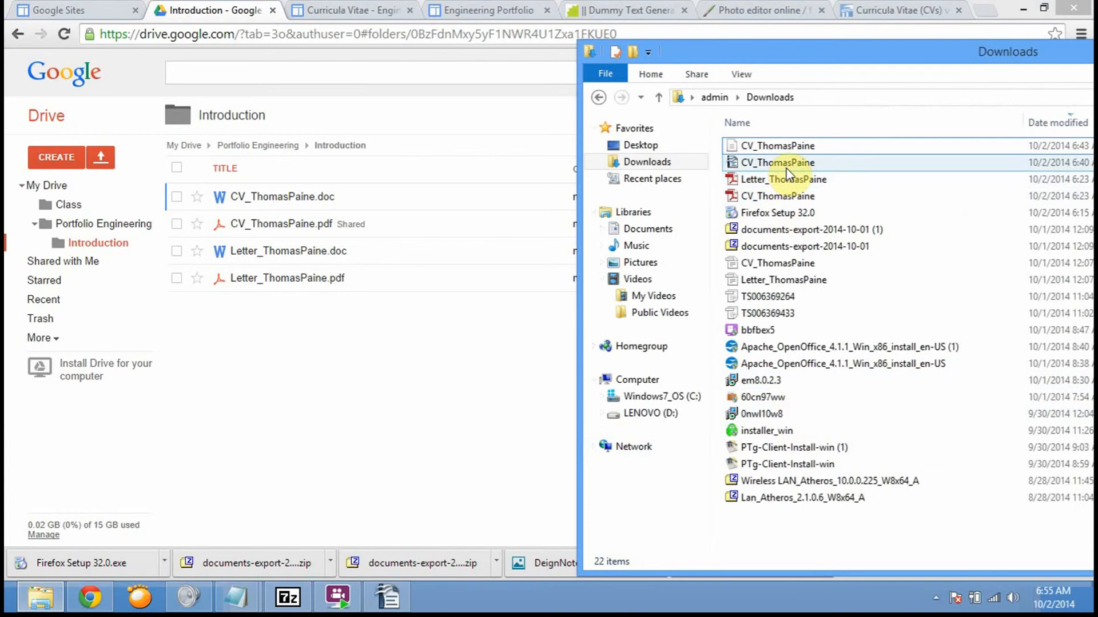
click(432, 388)
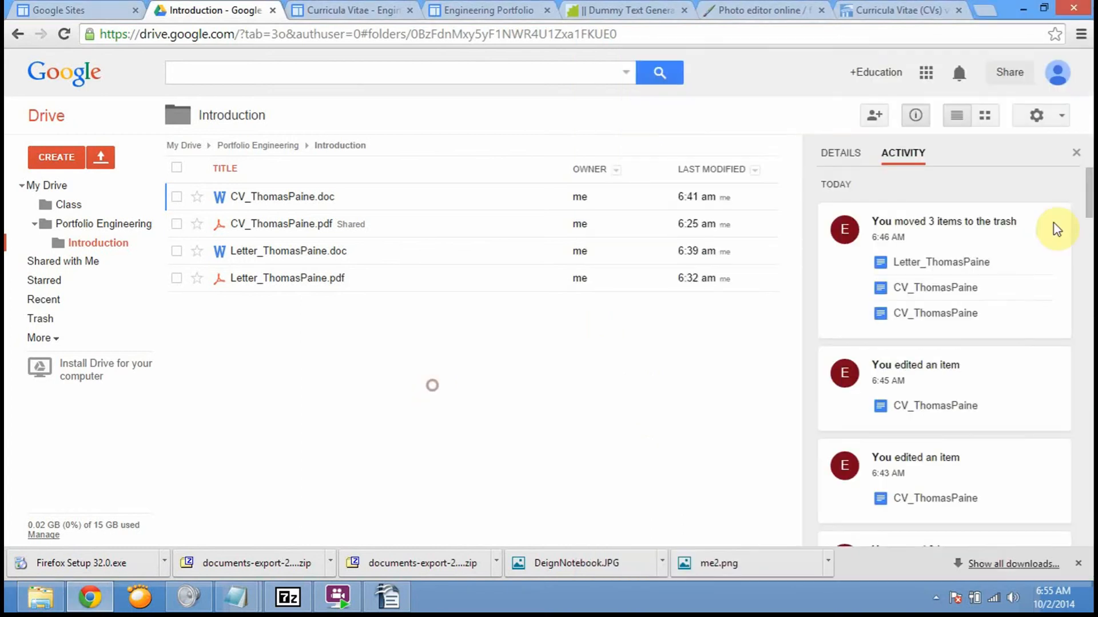
click(1056, 118)
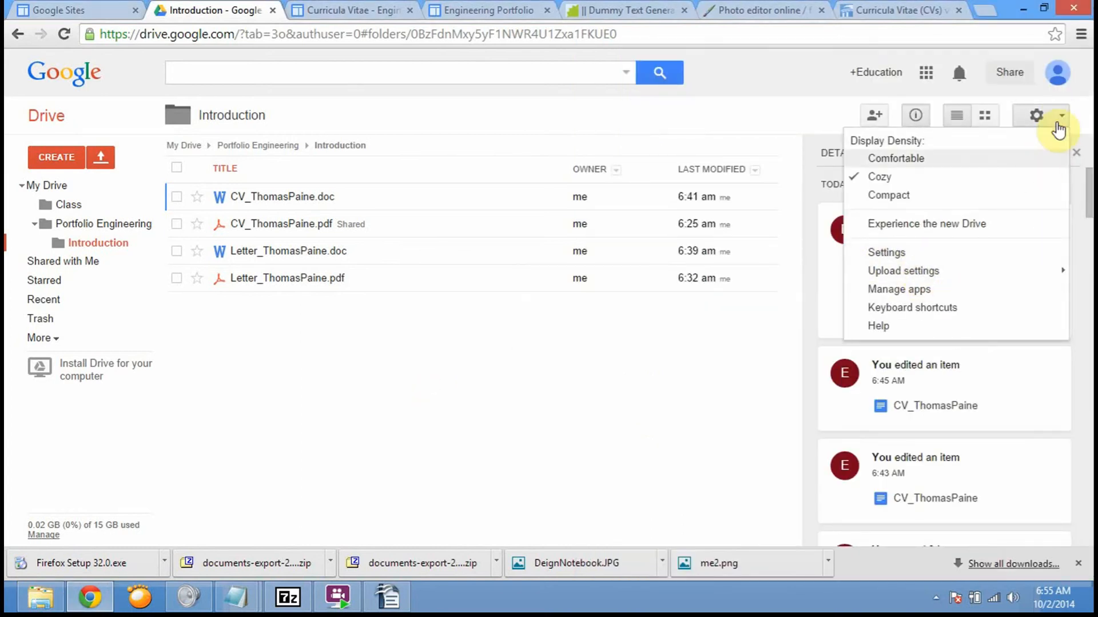
mouse_move(951, 282)
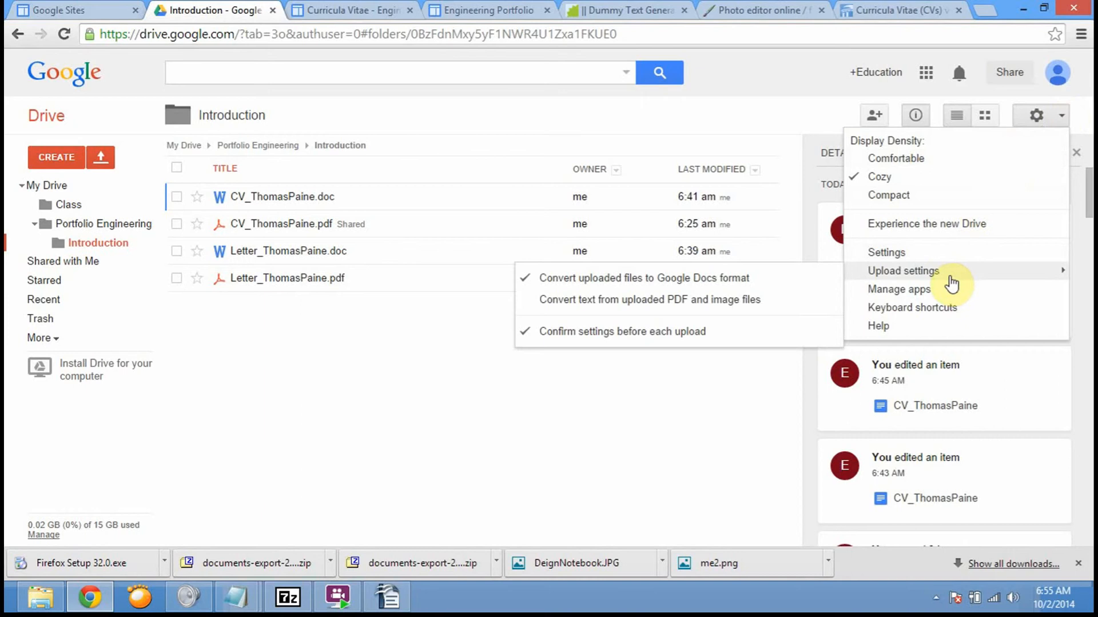
click(887, 252)
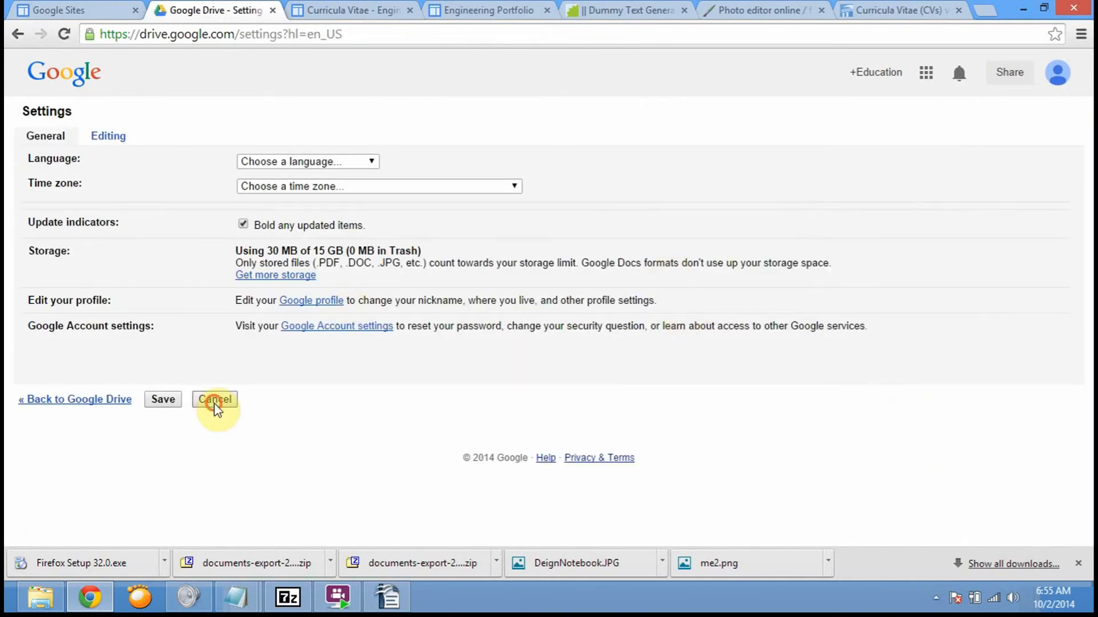
click(215, 401)
click(1040, 115)
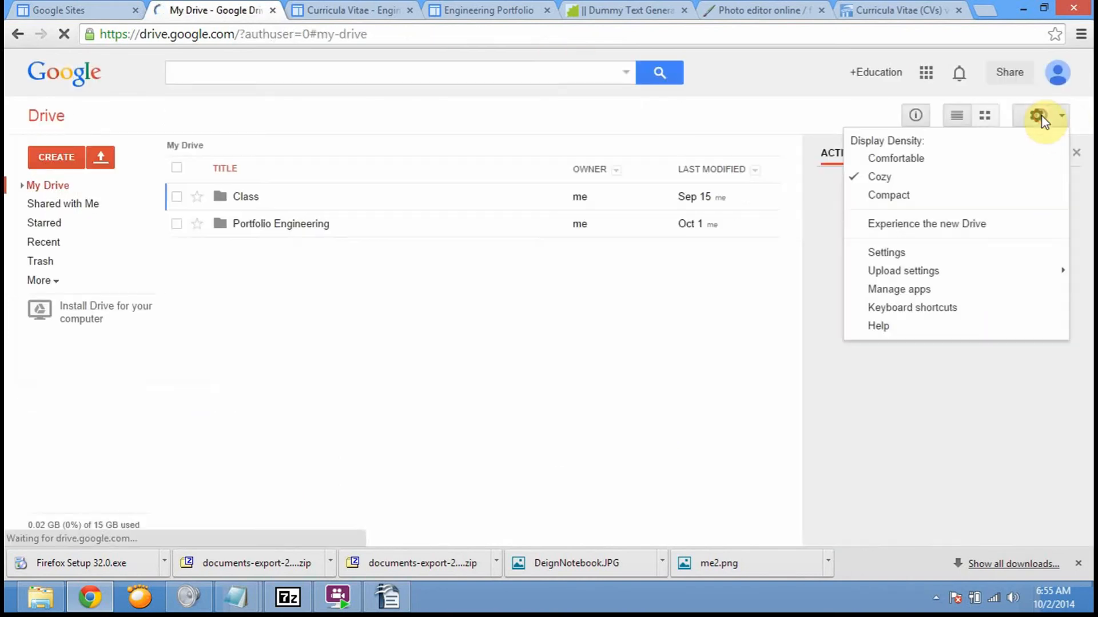
mouse_move(900, 277)
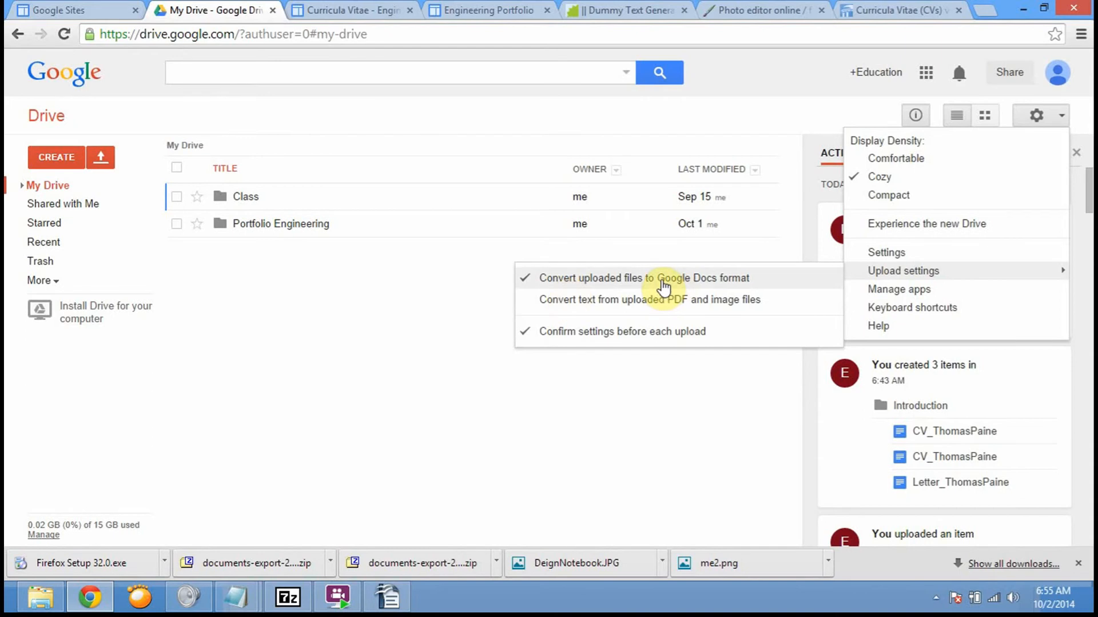
click(629, 399)
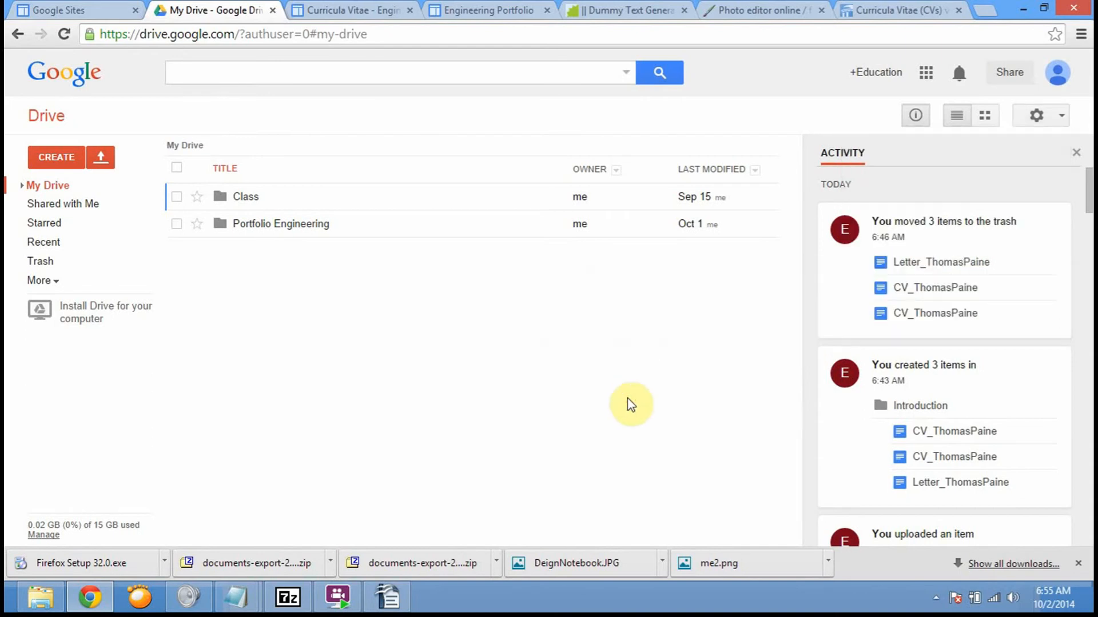
click(41, 597)
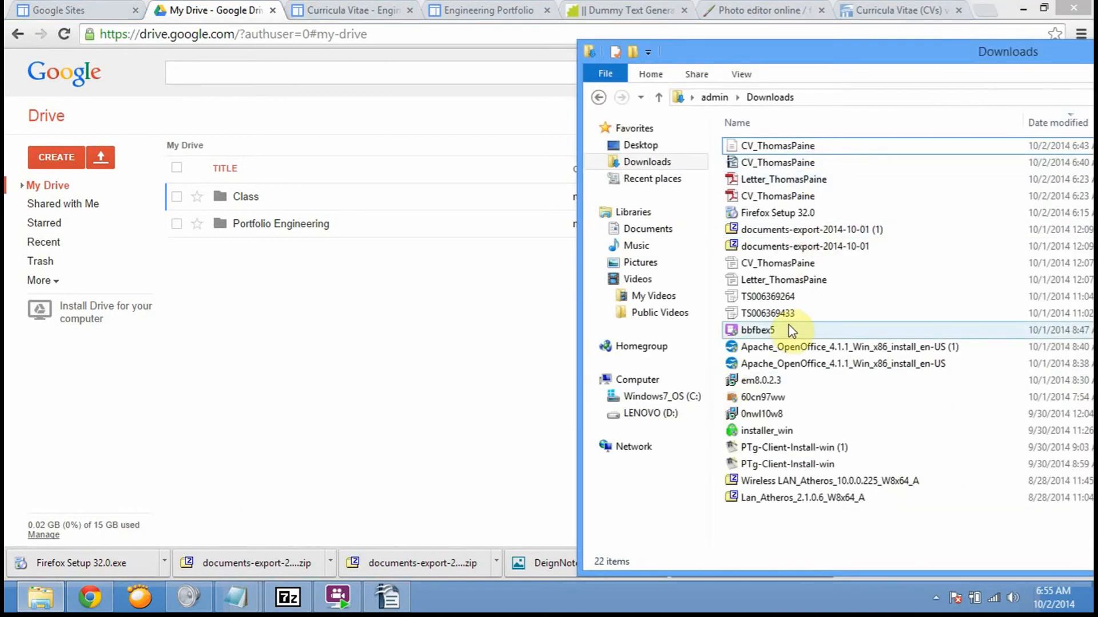
click(801, 268)
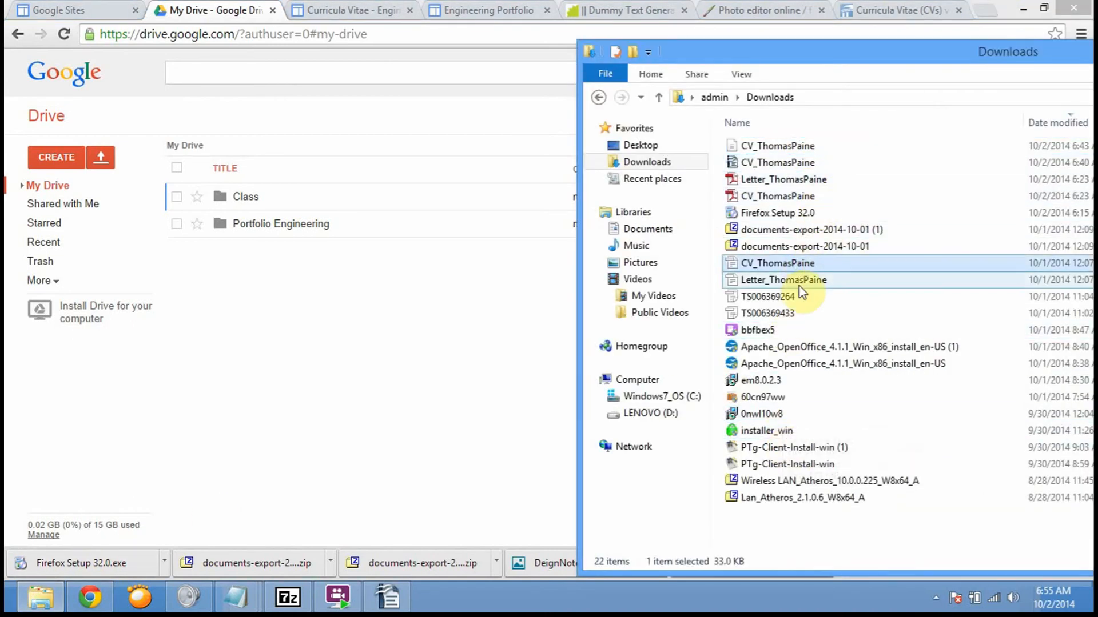
ctrl+click(802, 283)
drag(802, 285, 376, 346)
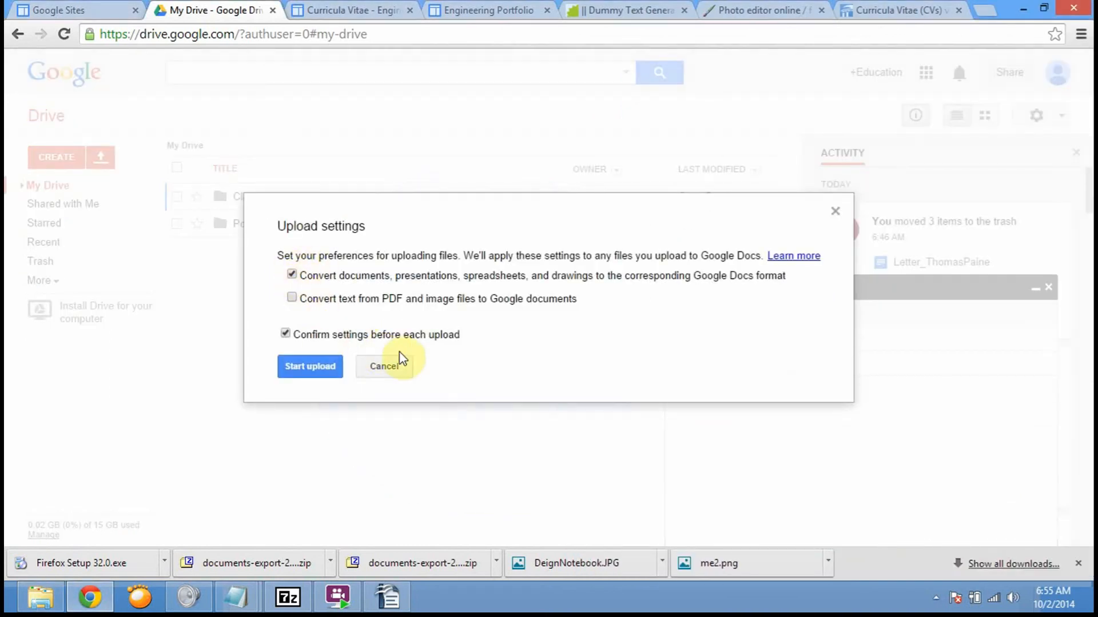
click(409, 369)
Upload CV_ThomasPaine.doc and Letter_ThomasPaine.doc from Downloads into Portfolio Engineering > Introduction, converting them to Google Docs format.
click(274, 224)
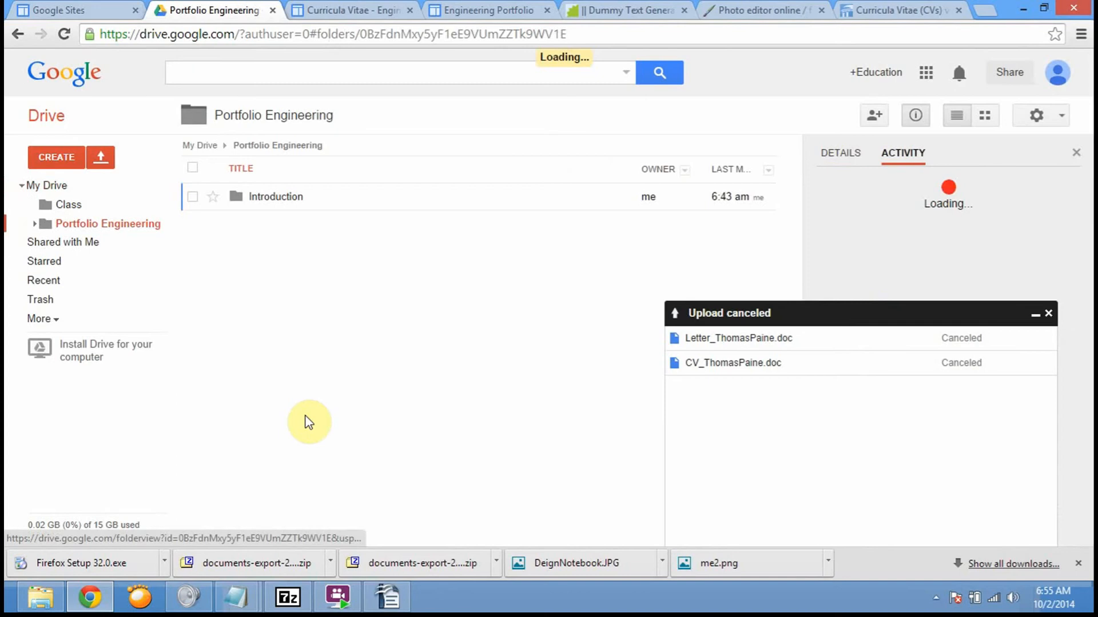
click(282, 198)
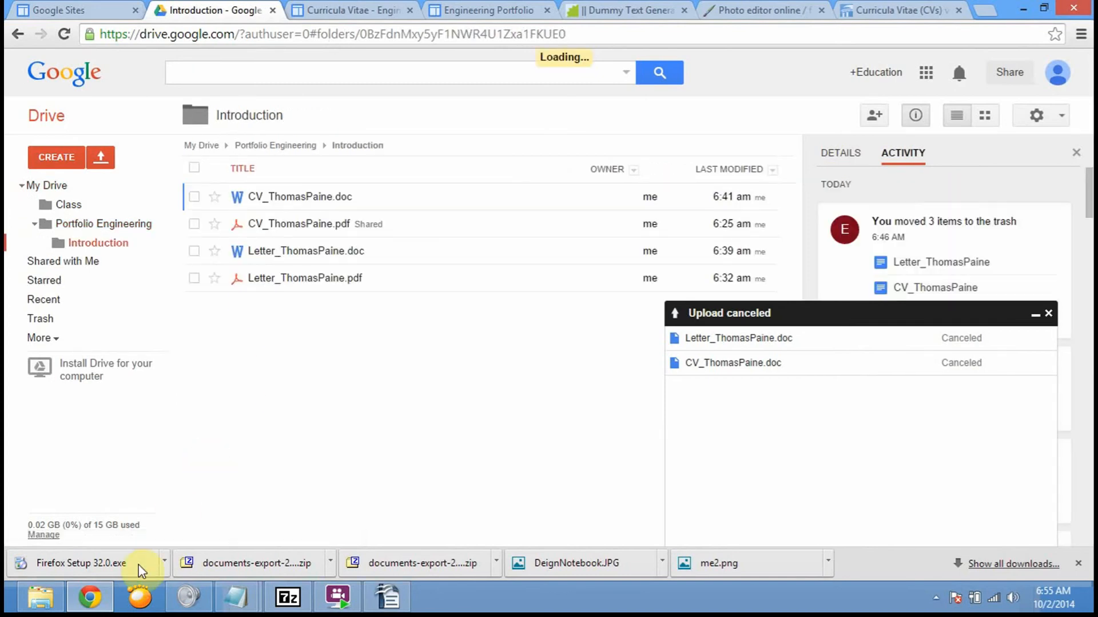
click(40, 597)
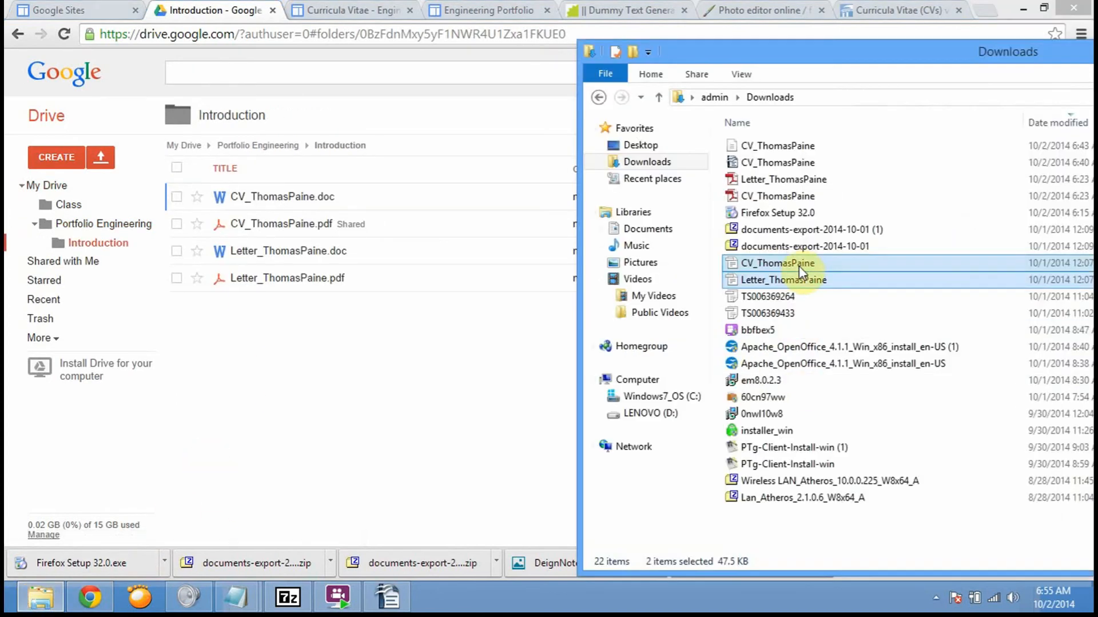
drag(799, 264, 361, 377)
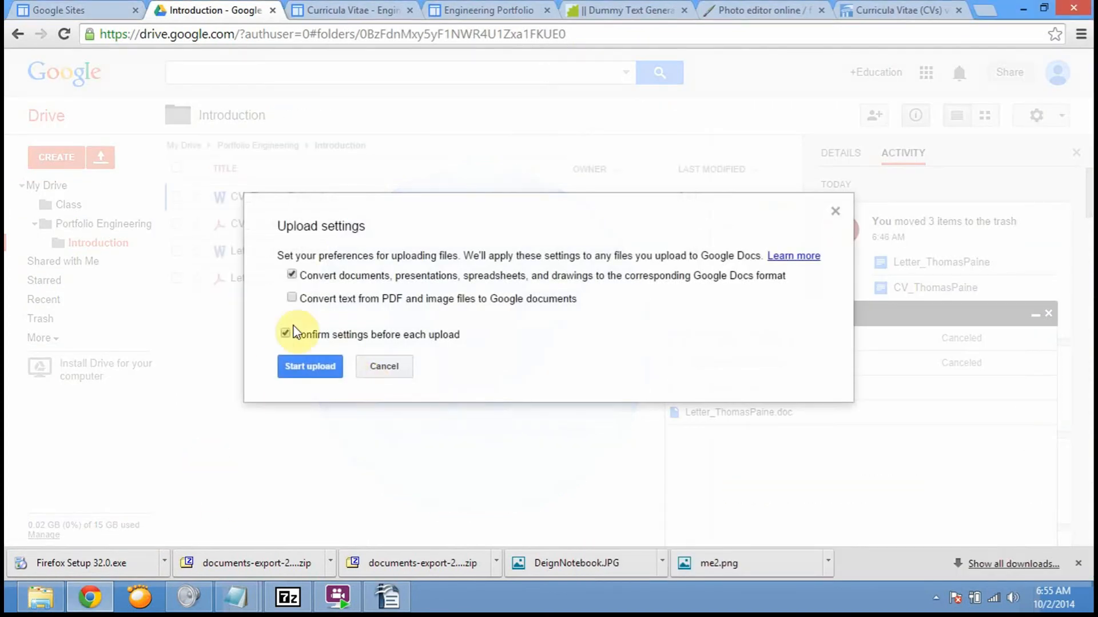
click(305, 364)
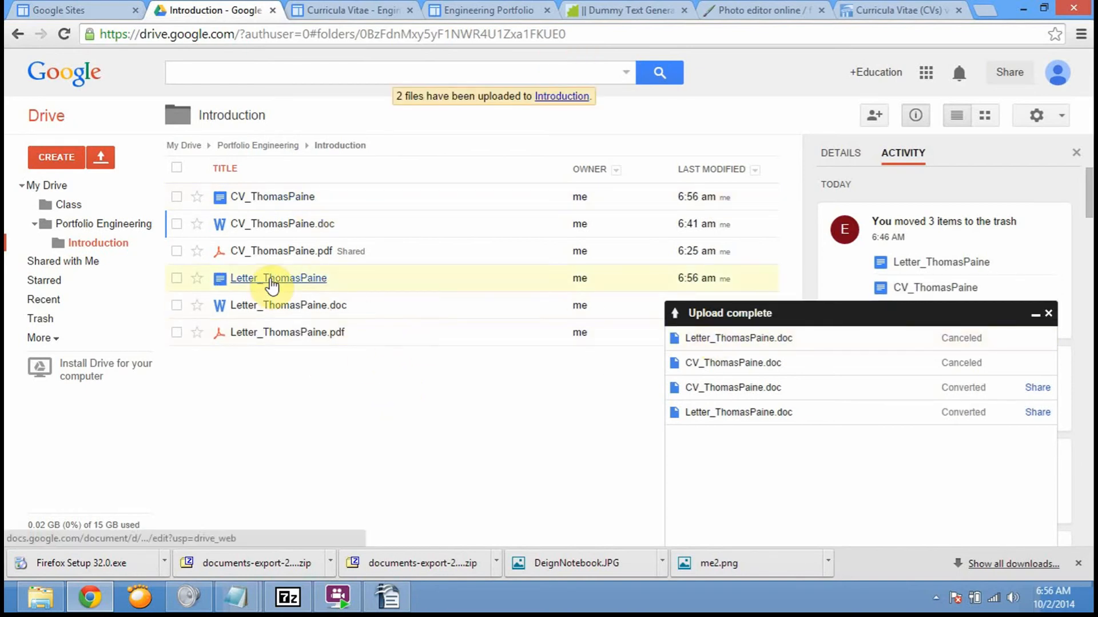
Open the converted Letter_ThomasPaine document, look through it down to the copyright line and close it.
click(272, 283)
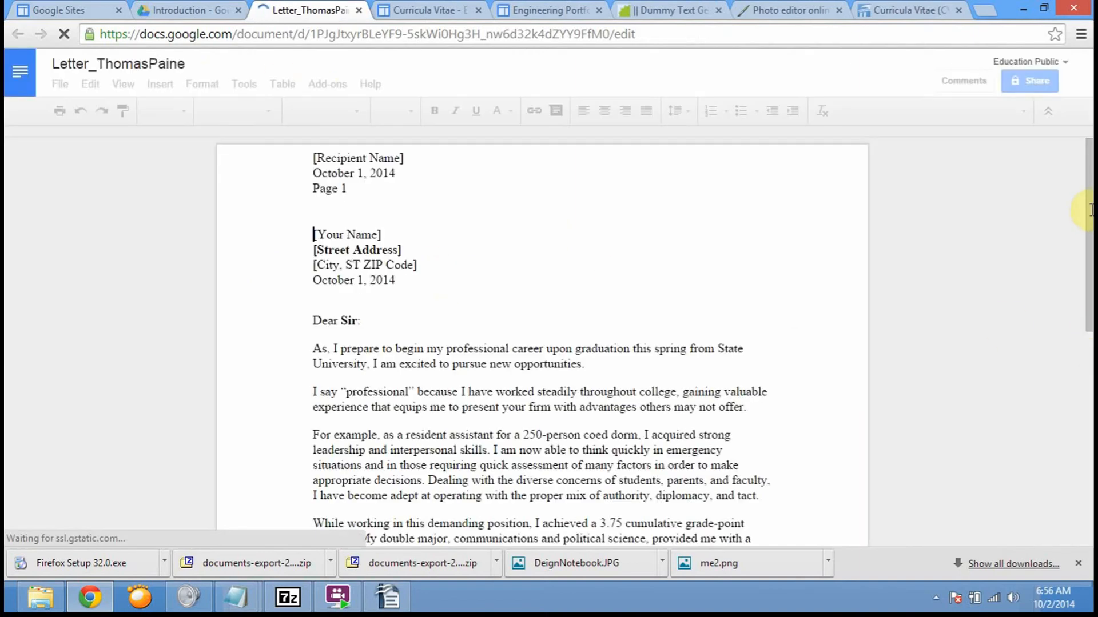
drag(1082, 223, 1073, 385)
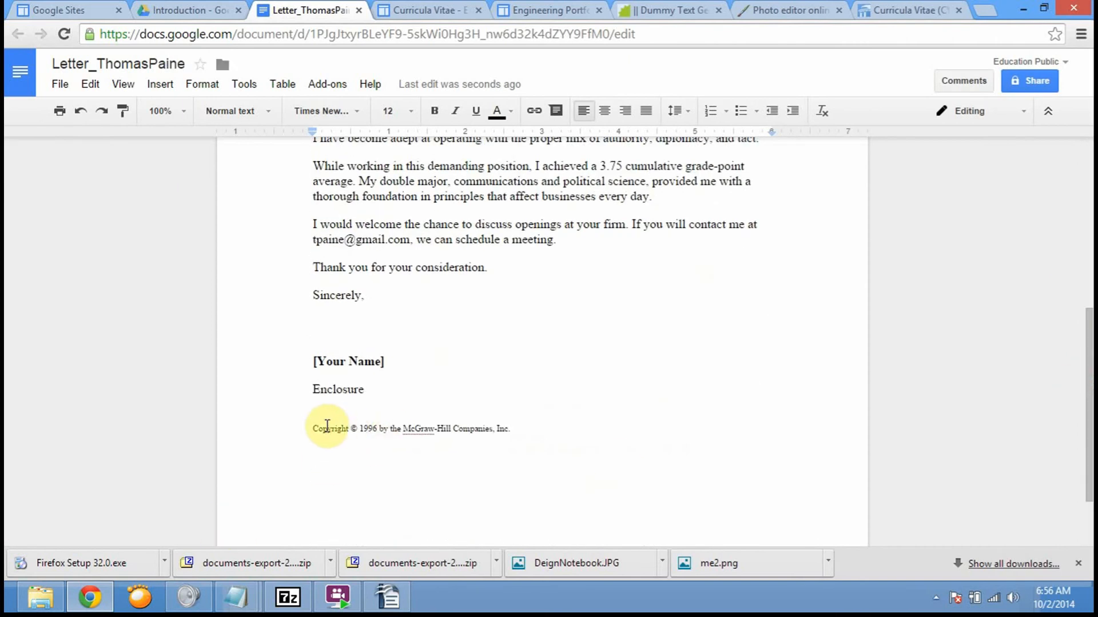
drag(314, 427, 525, 433)
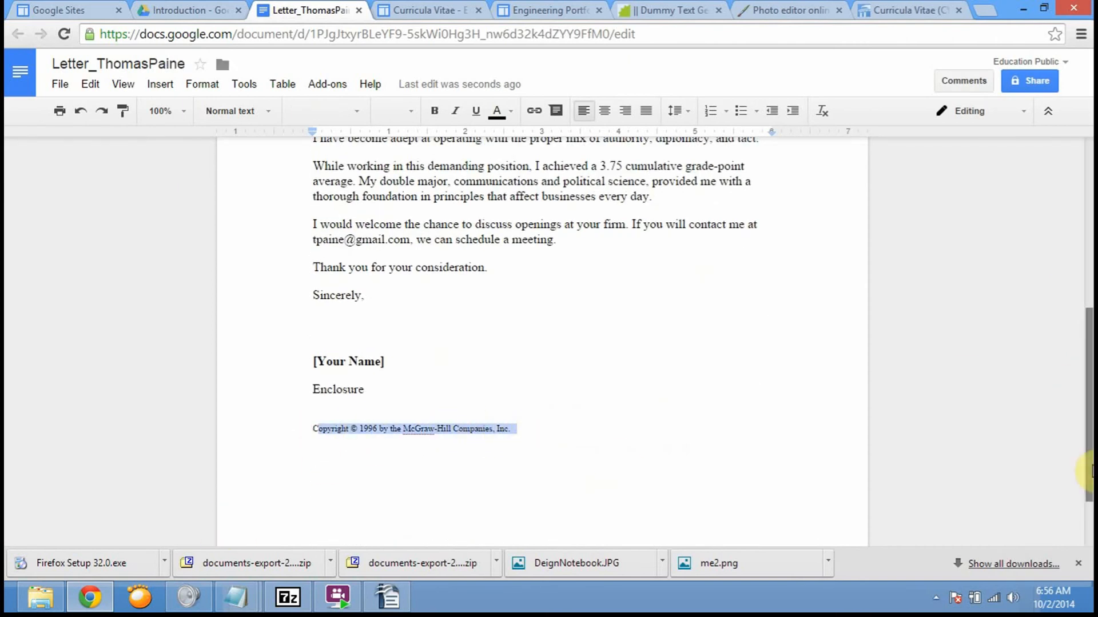
drag(1085, 399, 1089, 226)
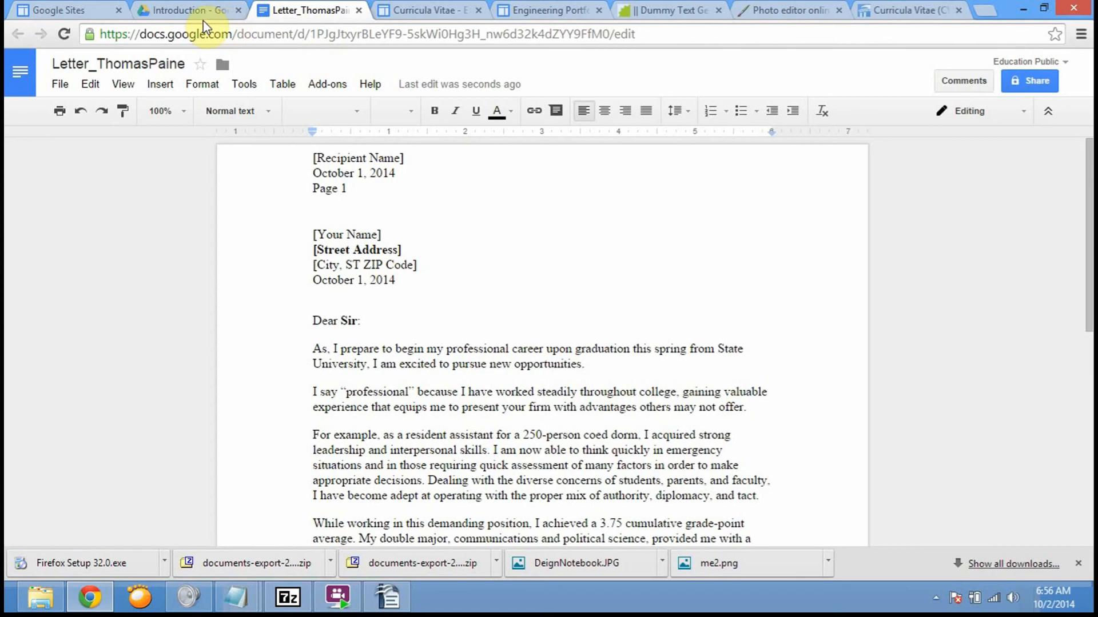
click(359, 10)
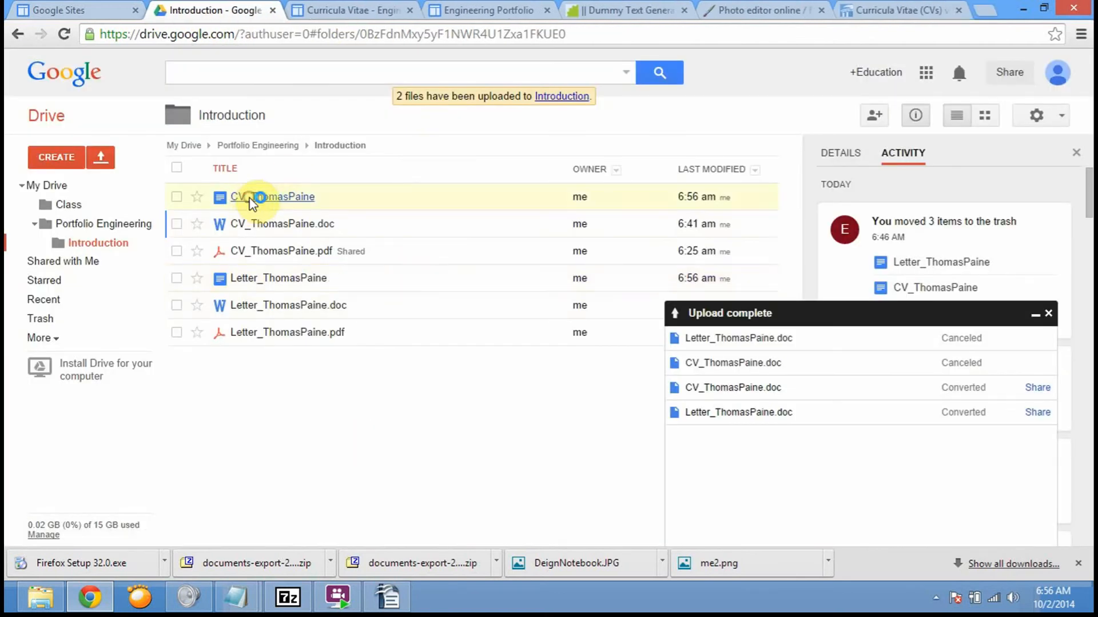
Open the converted CV_ThomasPaine document and remove the indents before the B.A. Degree and Intensive Language Training Program lines under Education.
click(252, 198)
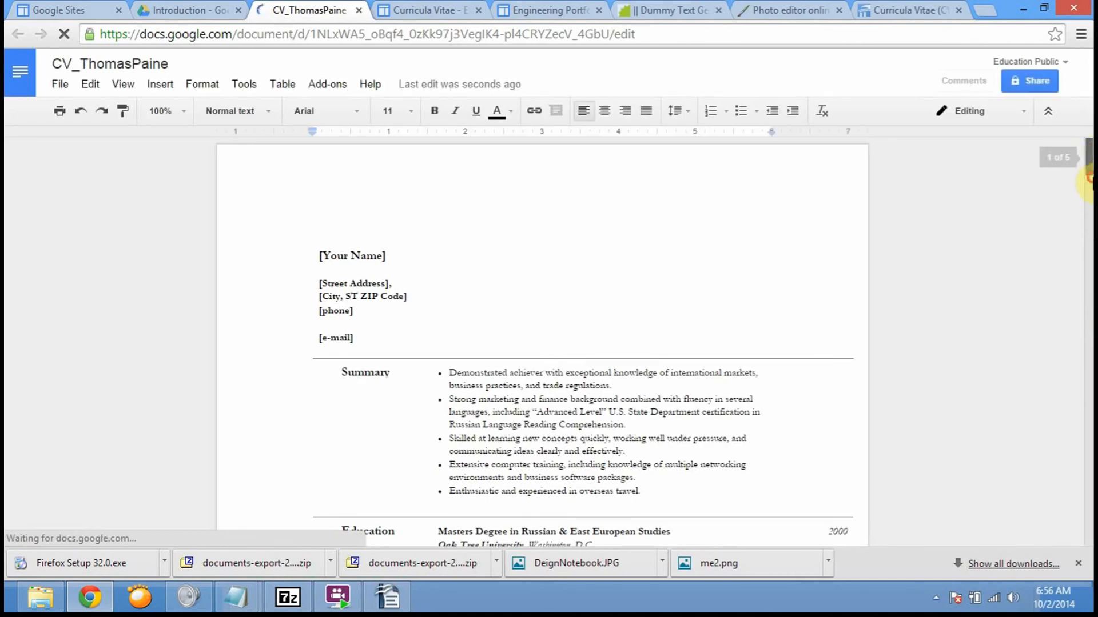
drag(1088, 155, 1088, 176)
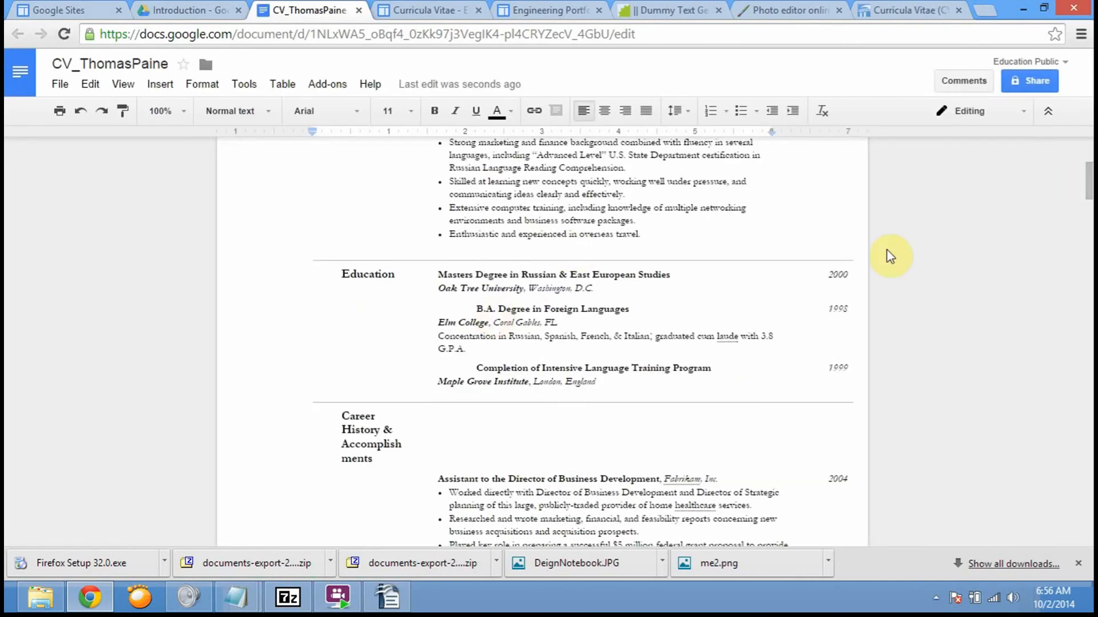
click(474, 310)
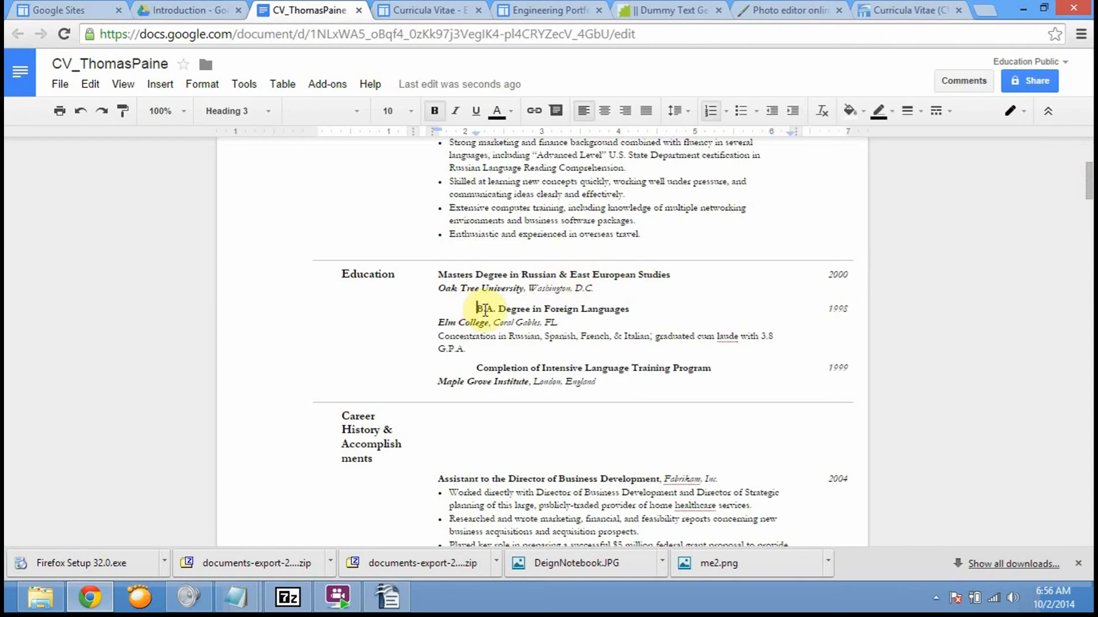
key(Tab)
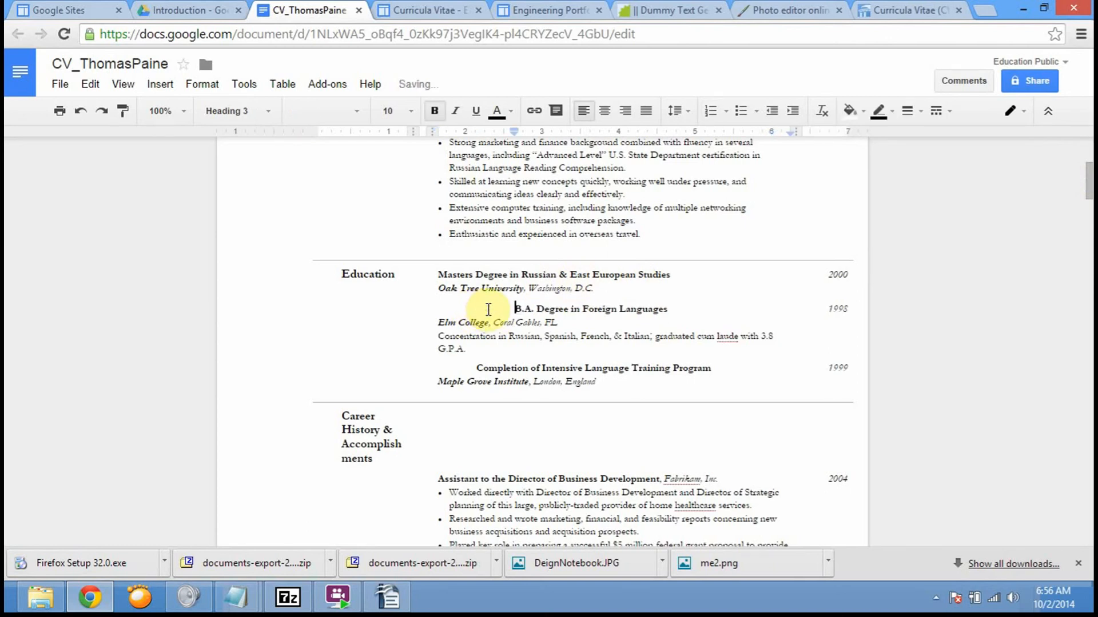
key(BackSpace)
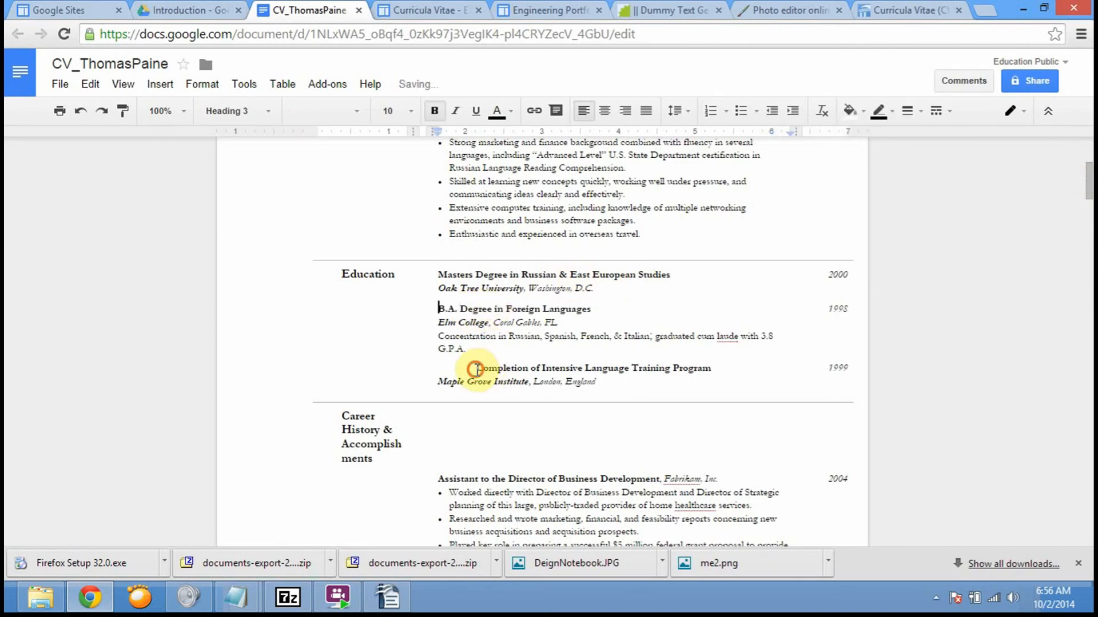
click(475, 369)
key(BackSpace)
Move the Career History & Accomplishments heading down beside the Assistant to the Director of Business Development entry.
drag(1089, 182, 1089, 203)
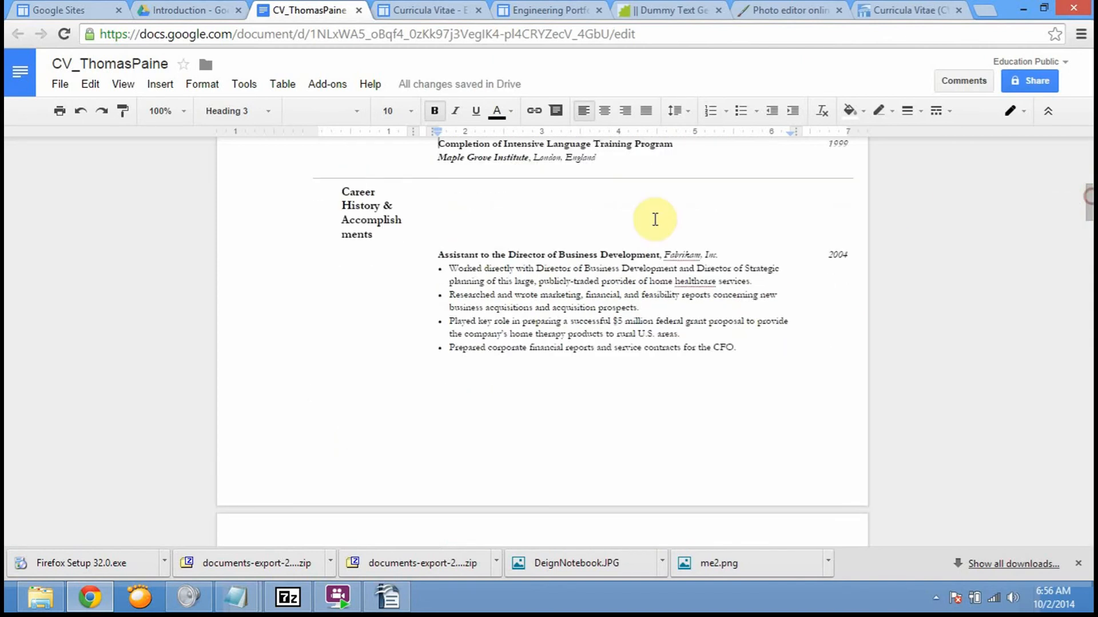
triple_click(385, 226)
drag(351, 218, 352, 266)
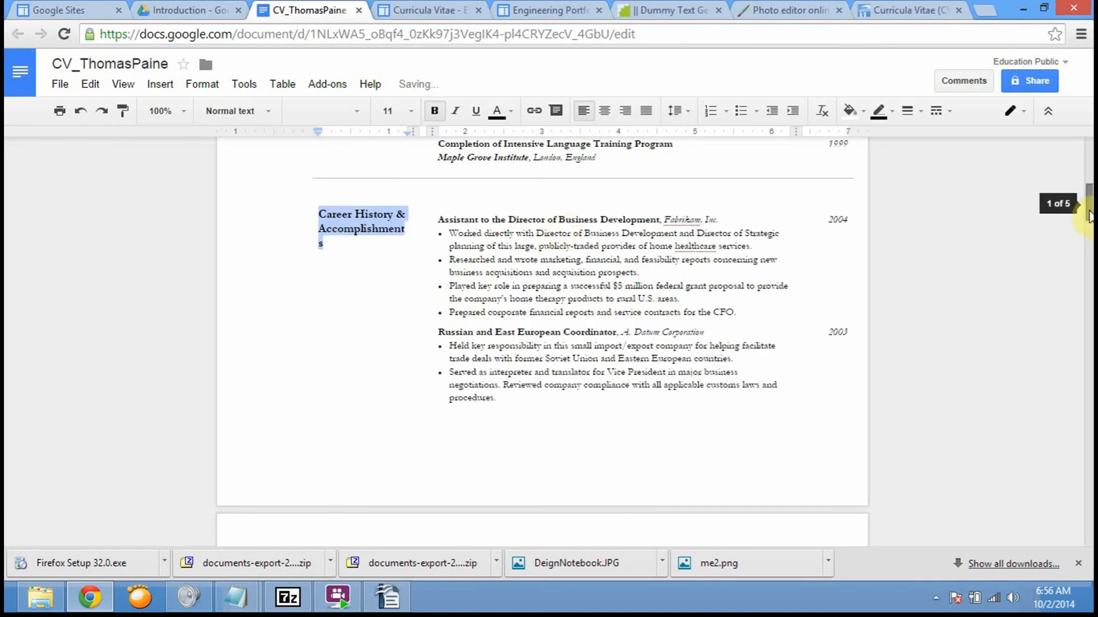
Shift the table's column borders beside Career History & Accomplishments to the right so the heading column is wider.
scroll(1089, 202, up, 1)
mouse_move(1089, 203)
mouse_down()
mouse_move(1090, 183)
mouse_move(1089, 219)
mouse_up()
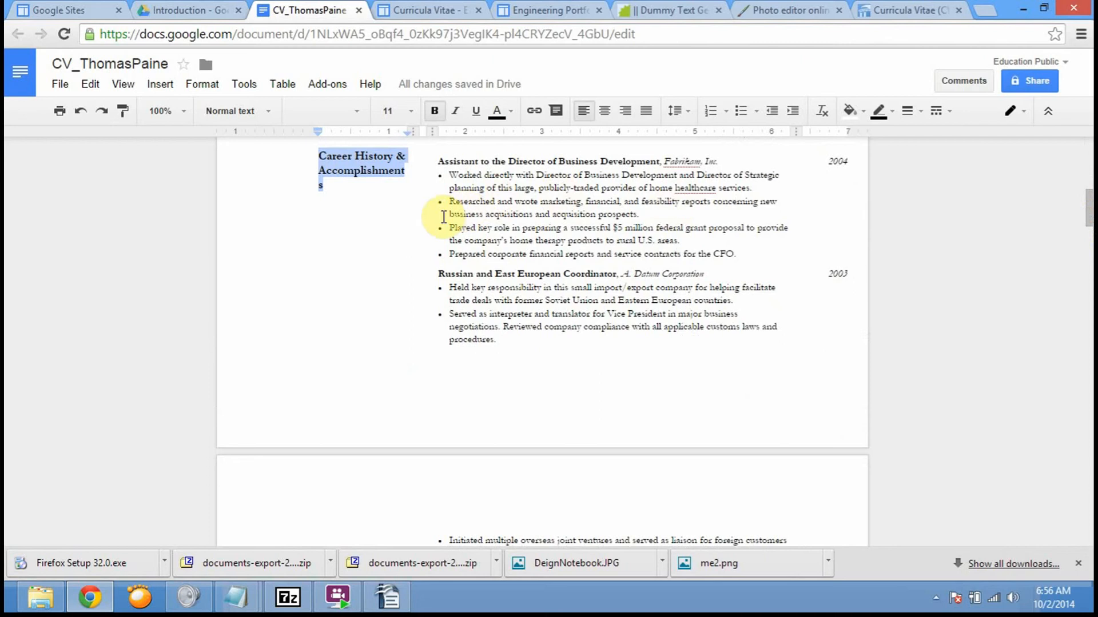
mouse_move(433, 222)
mouse_down()
mouse_move(465, 221)
mouse_move(443, 212)
mouse_up()
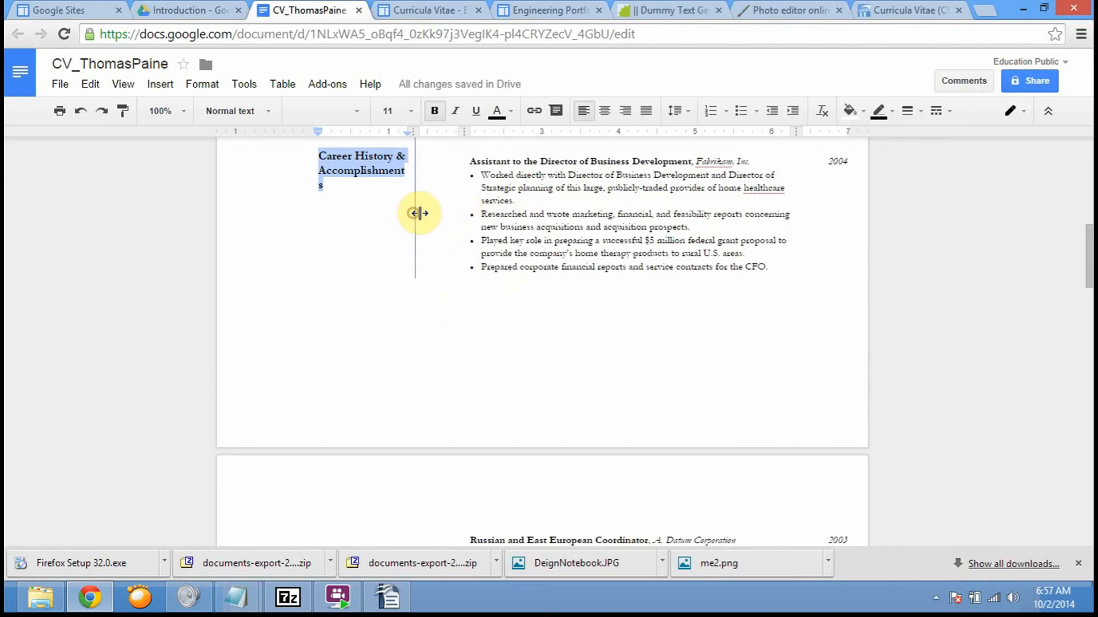
drag(431, 212, 429, 213)
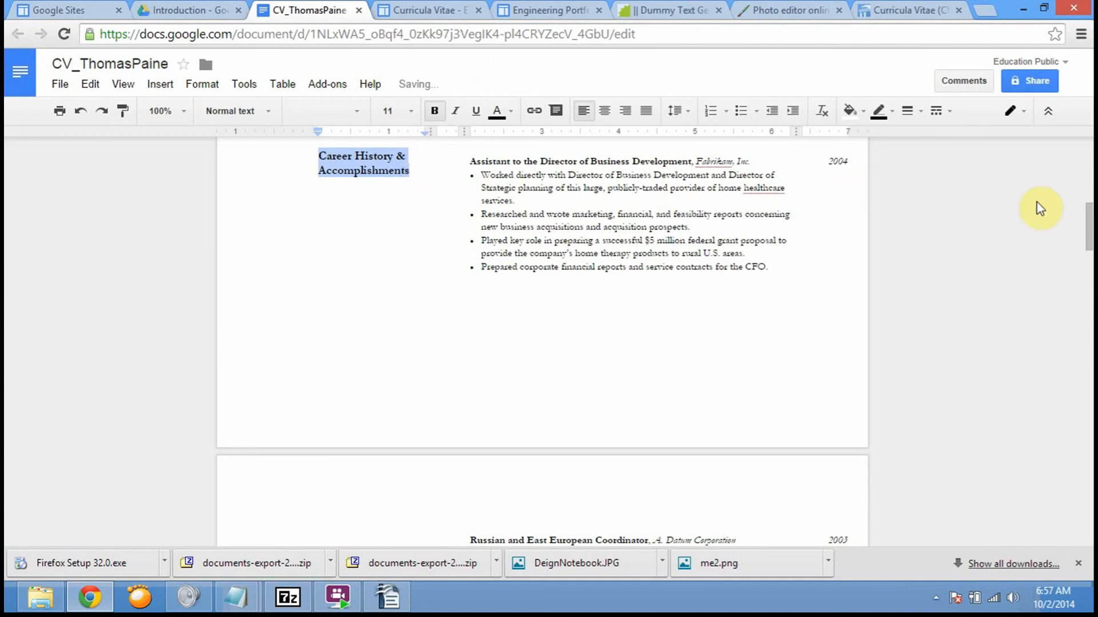
Copy the Memberships & Affiliations bullet list from the narrow column into the wide column beside the heading.
drag(1086, 233, 1090, 303)
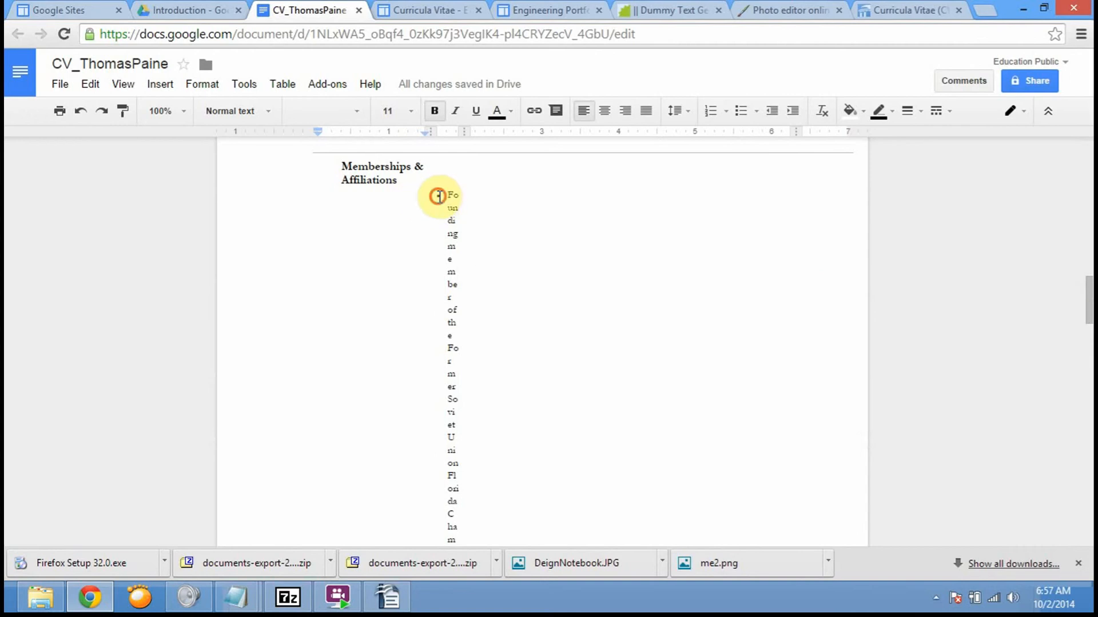
click(438, 196)
drag(1089, 307, 1090, 266)
click(455, 179)
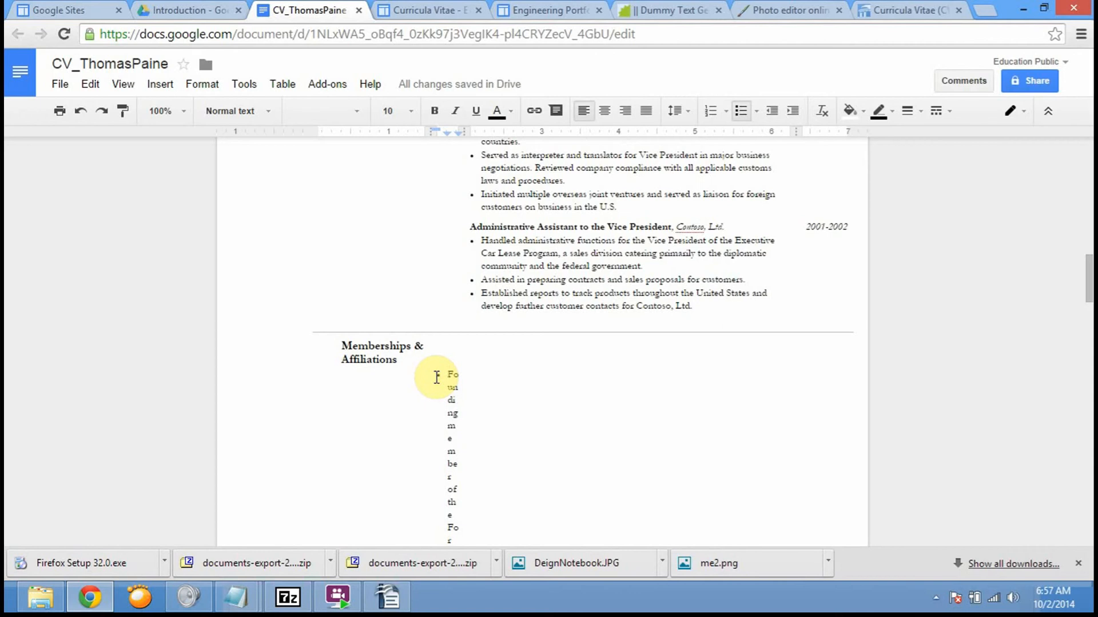
drag(437, 372, 465, 337)
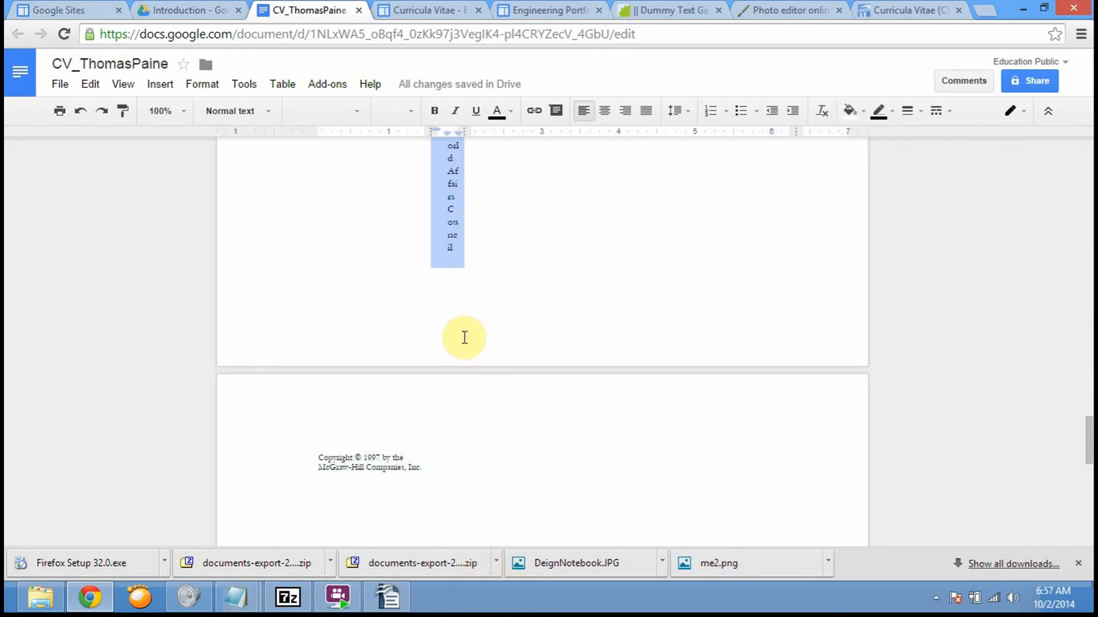
drag(502, 266, 519, 248)
click(316, 534)
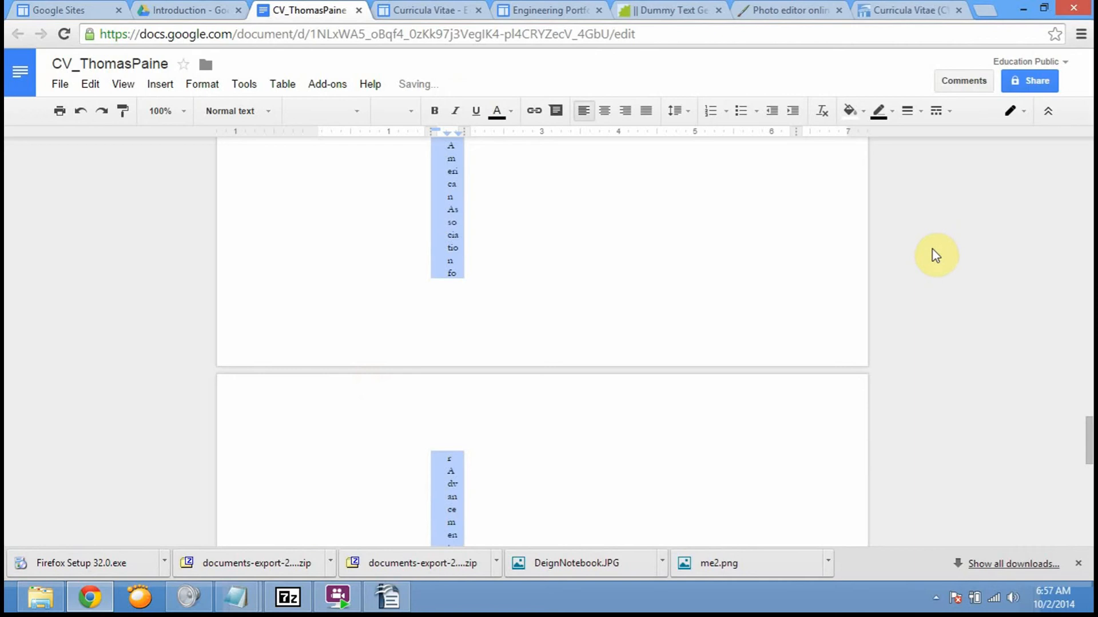
drag(1089, 437, 1088, 276)
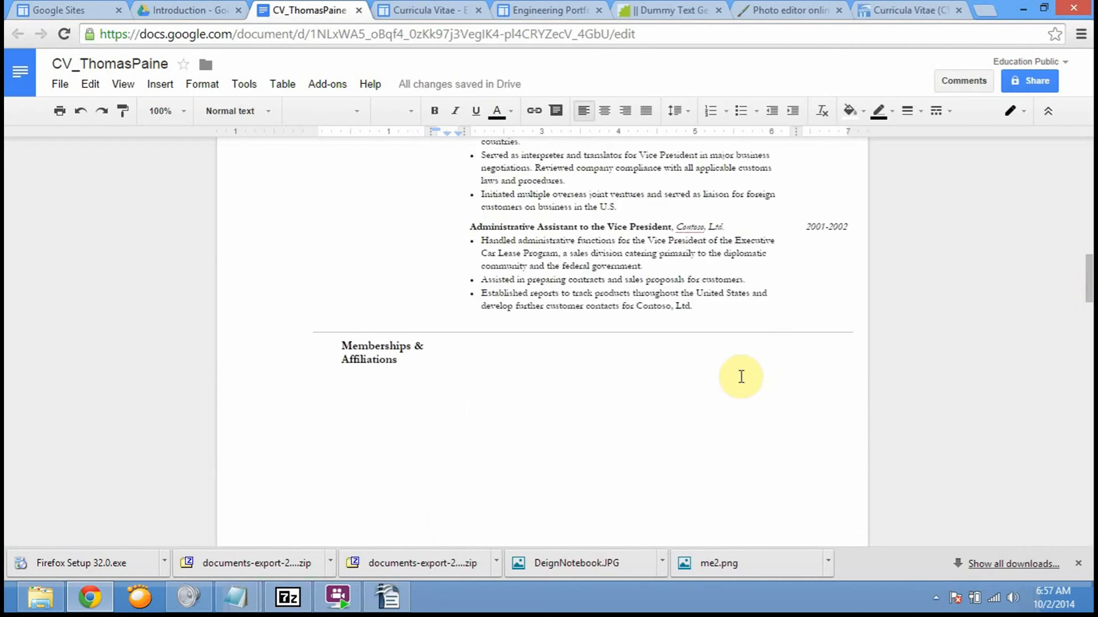
key(ctrl+z)
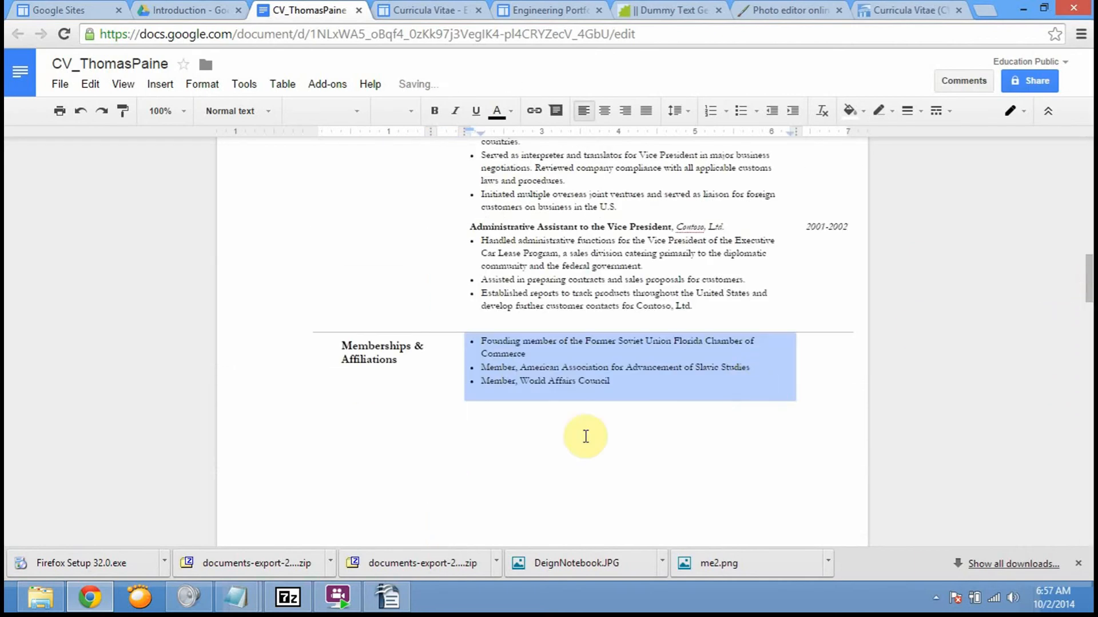
Delete the leftover narrow-column copy of the memberships list and check the empty table row it occupied.
drag(1089, 306, 1089, 363)
click(438, 239)
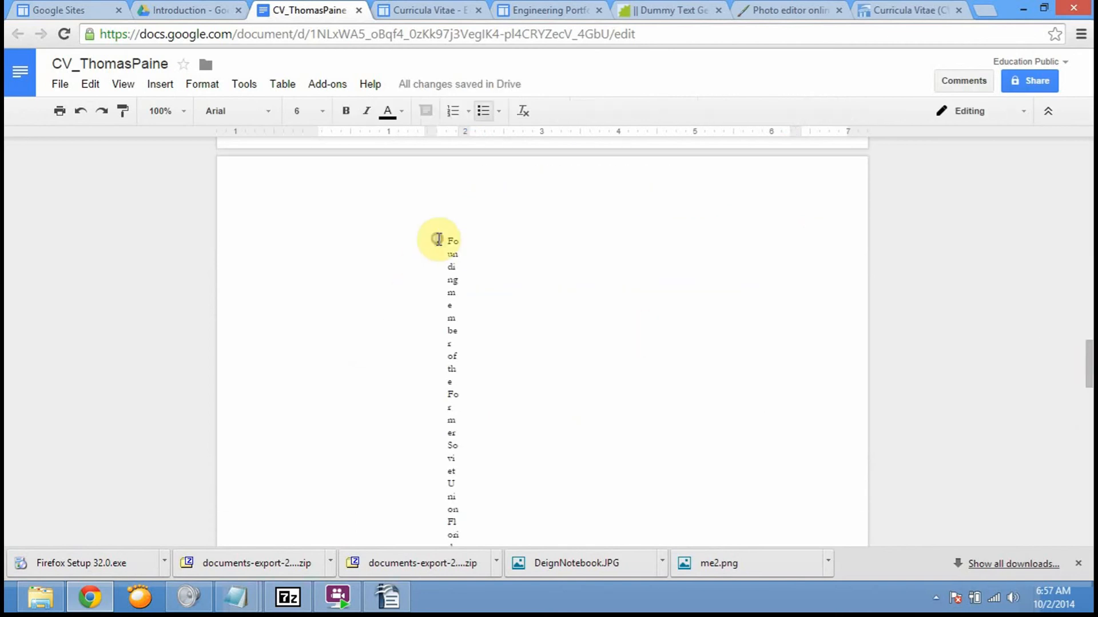
drag(435, 239, 453, 441)
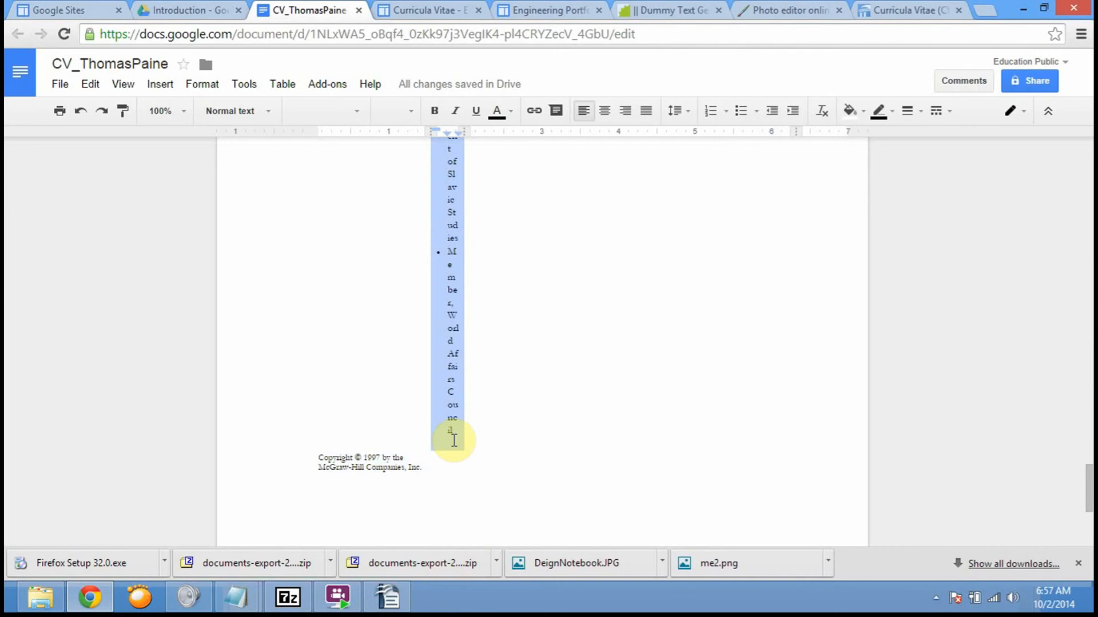
key(Delete)
drag(1089, 367, 1090, 307)
scroll(1086, 319, down, 2)
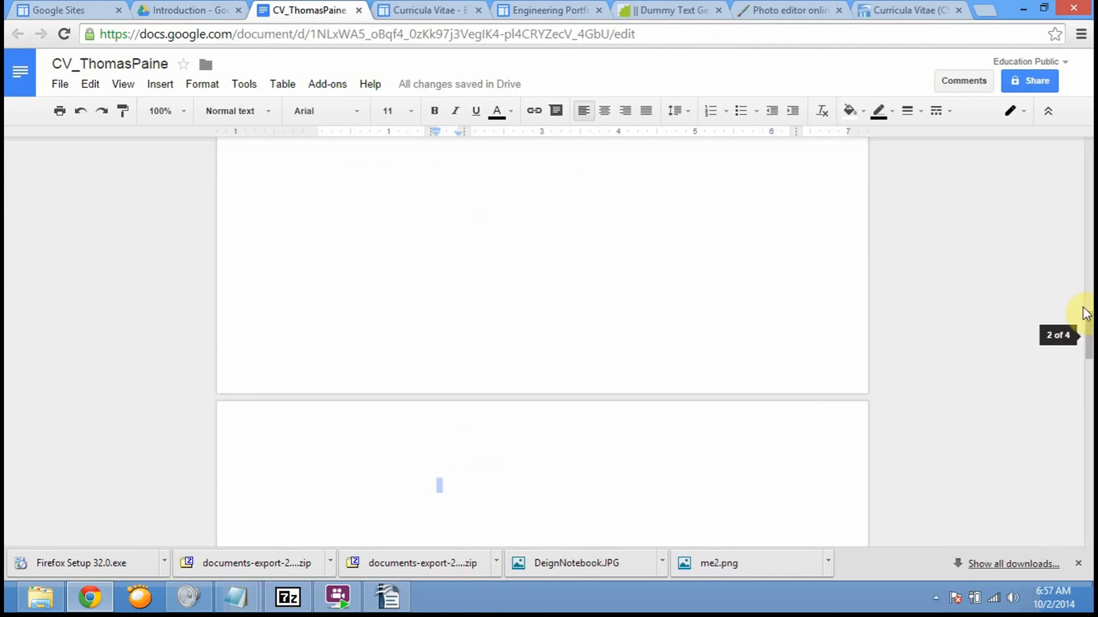
drag(591, 473, 531, 464)
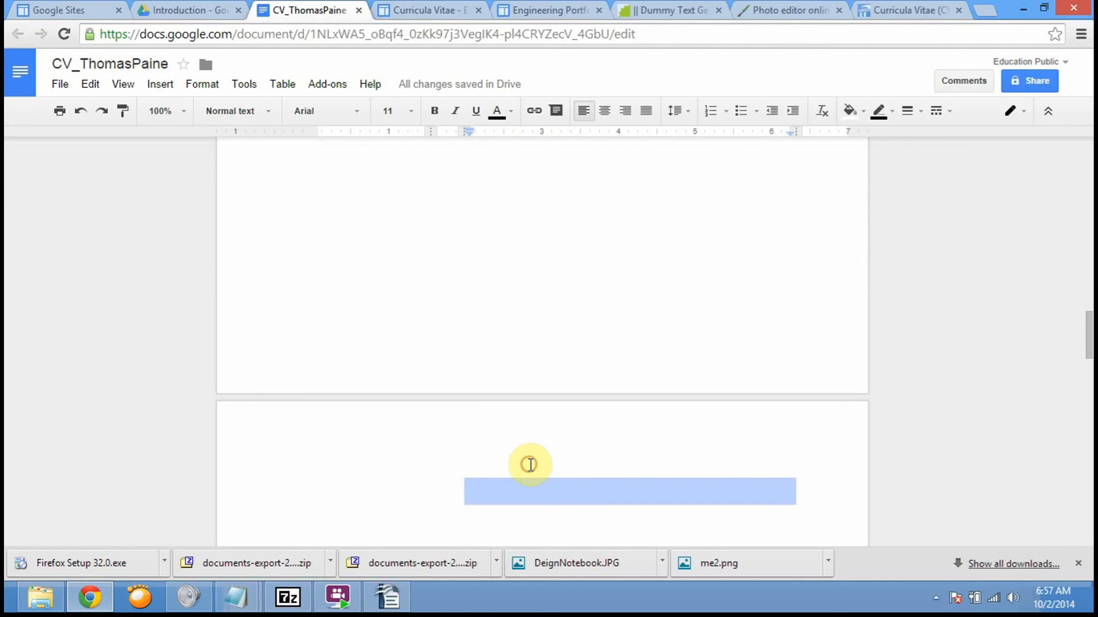
click(361, 472)
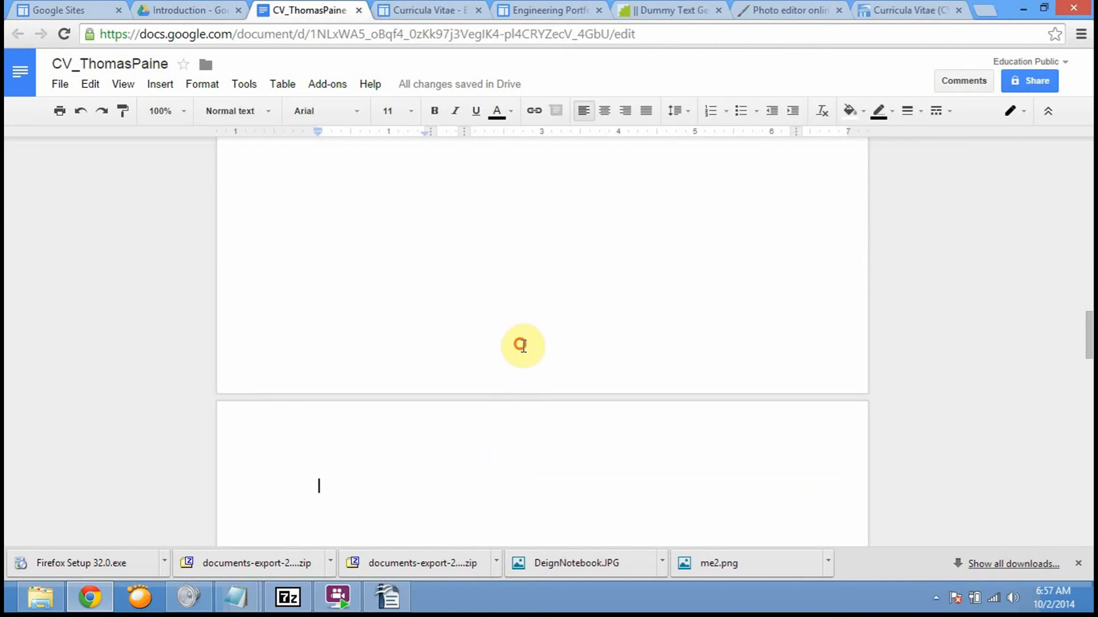
Undo the list's deletion and copy, and move the memberships list from the narrow column into the wide column beside Memberships & Affiliations.
key(ctrl+z)
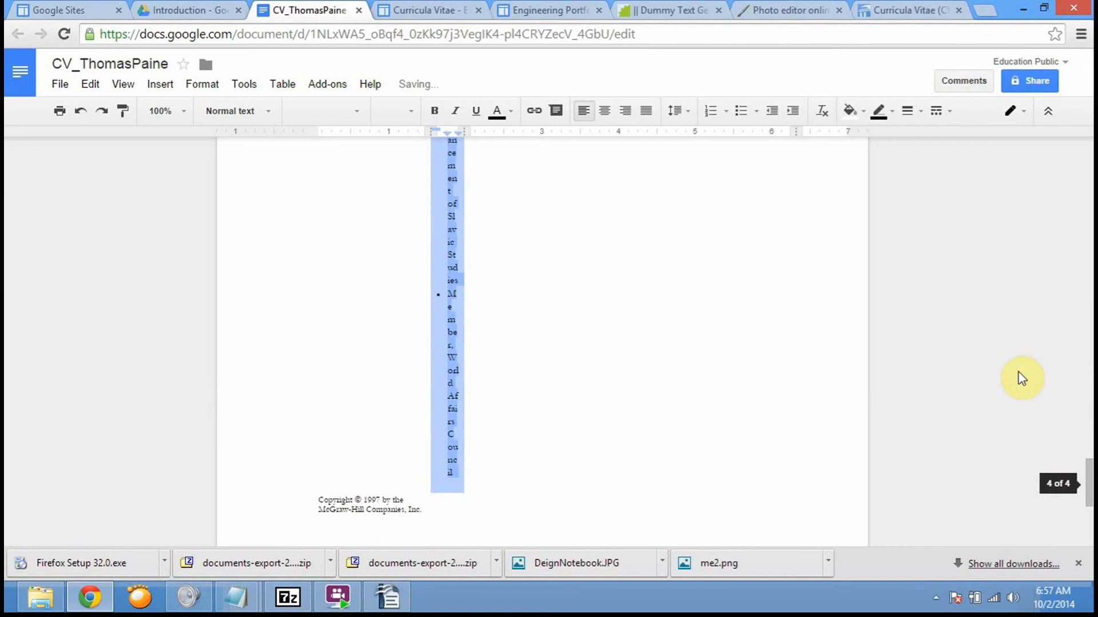
drag(1088, 483, 1089, 299)
click(774, 317)
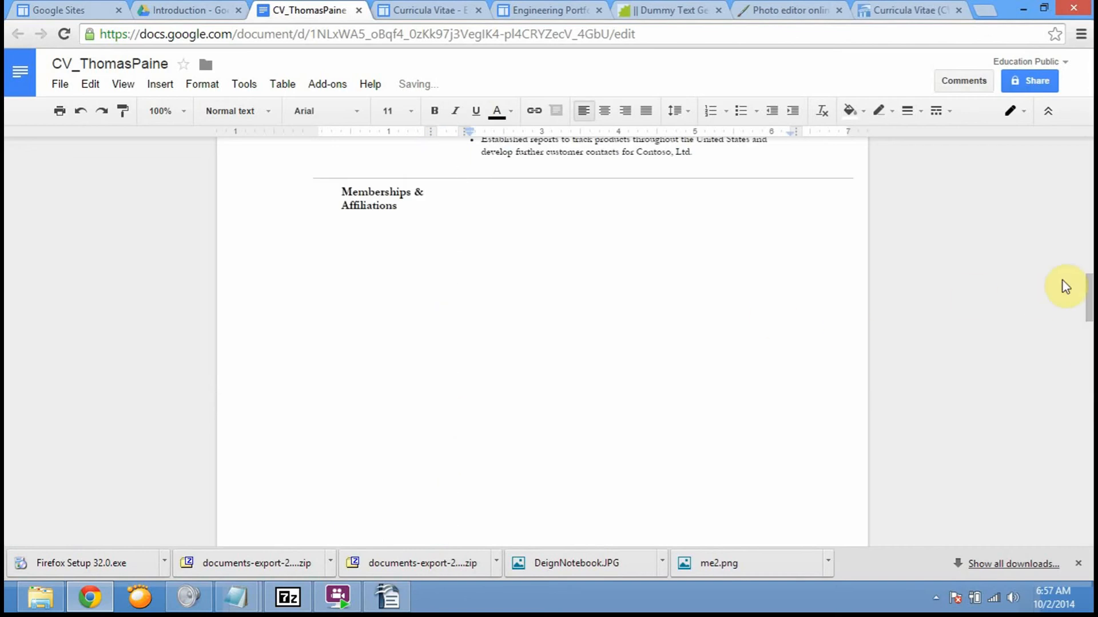
key(ctrl+z)
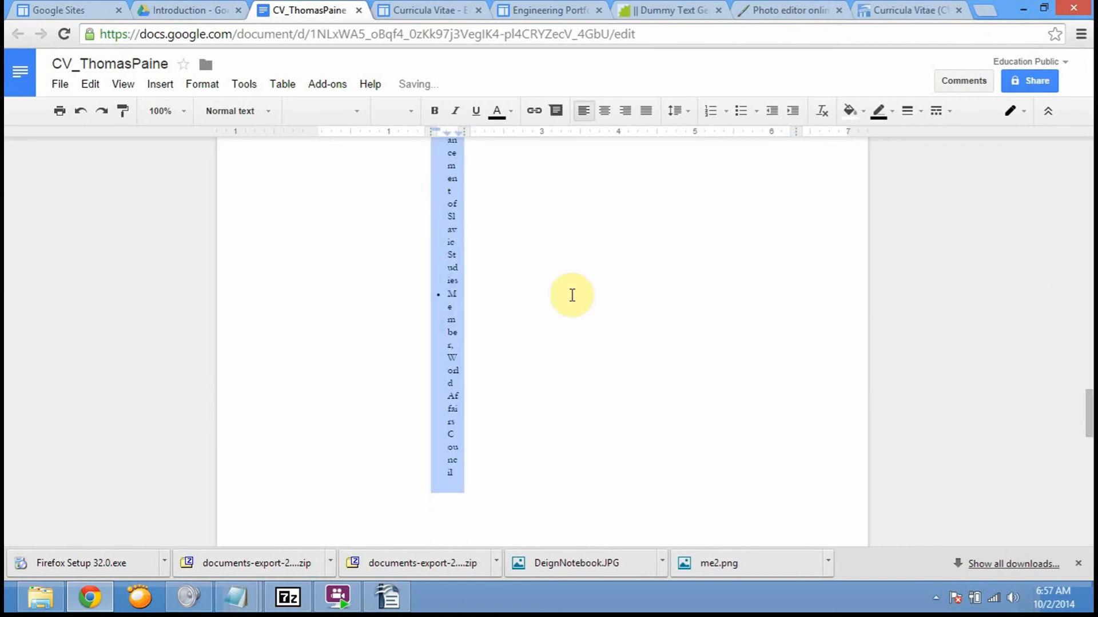
key(ctrl+z)
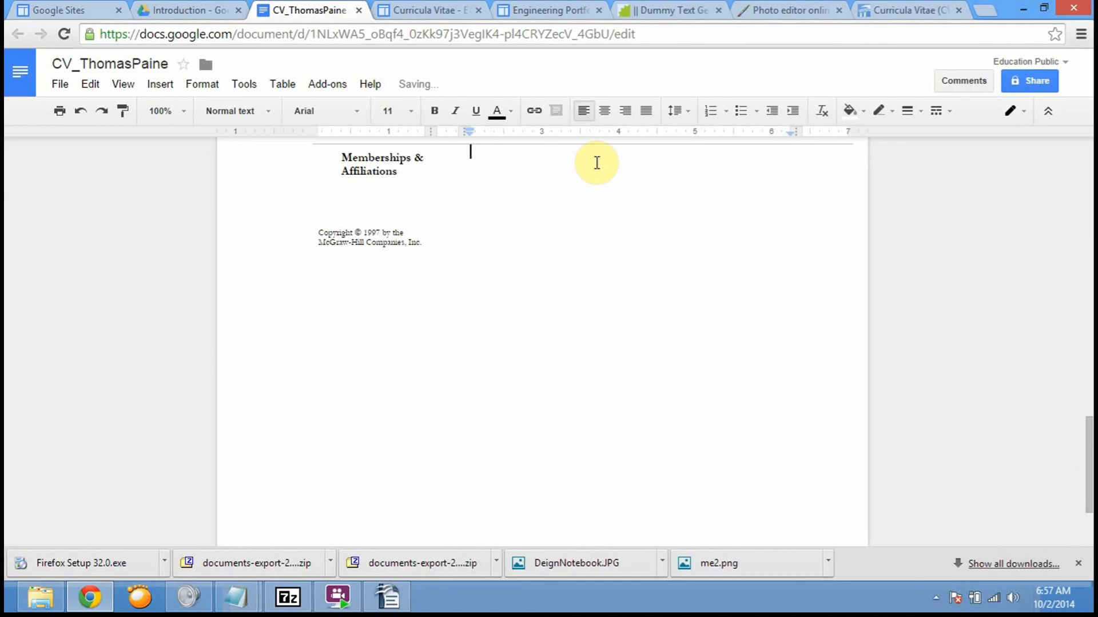
key(ctrl+z)
Break the address line at the start of the CV so that [City, ST ZIP Code] sits on its own line below [Street Address].
drag(1089, 429, 1089, 166)
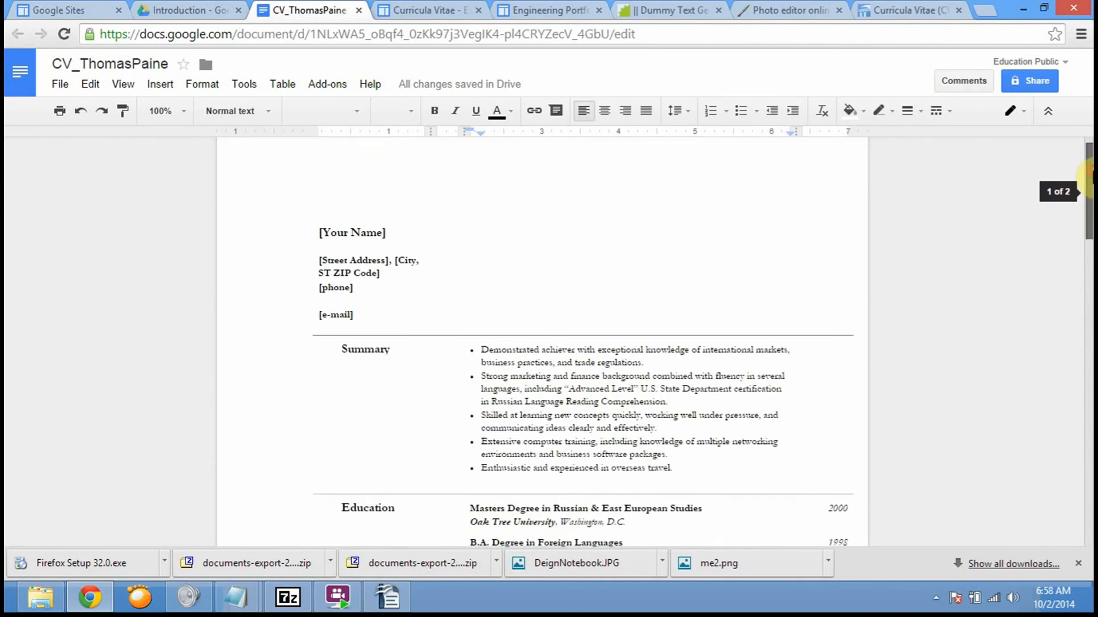
click(419, 261)
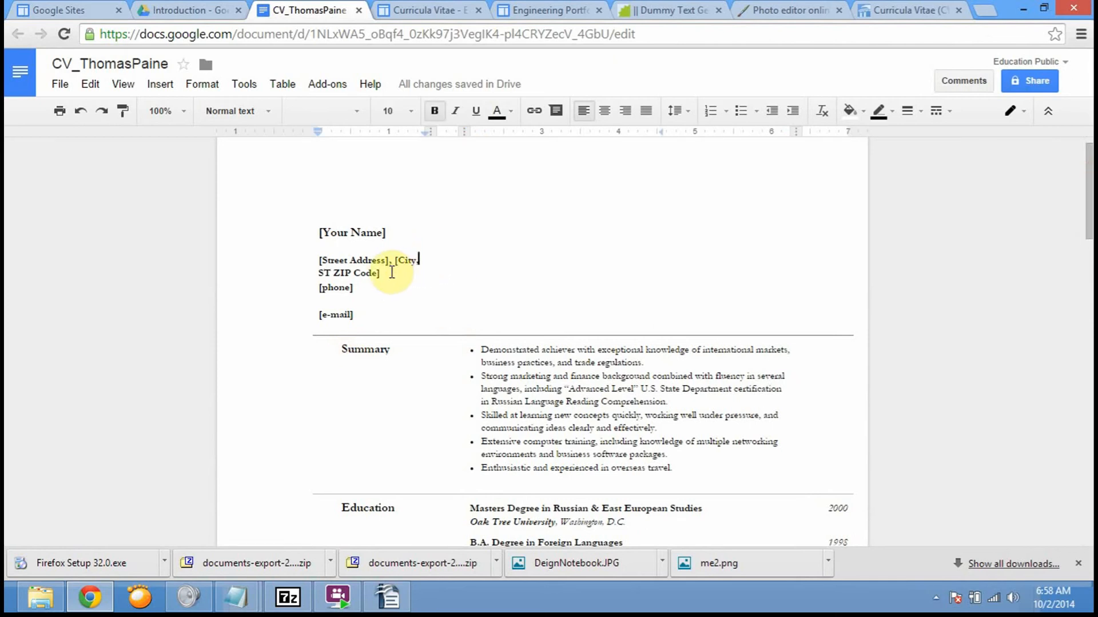
click(395, 261)
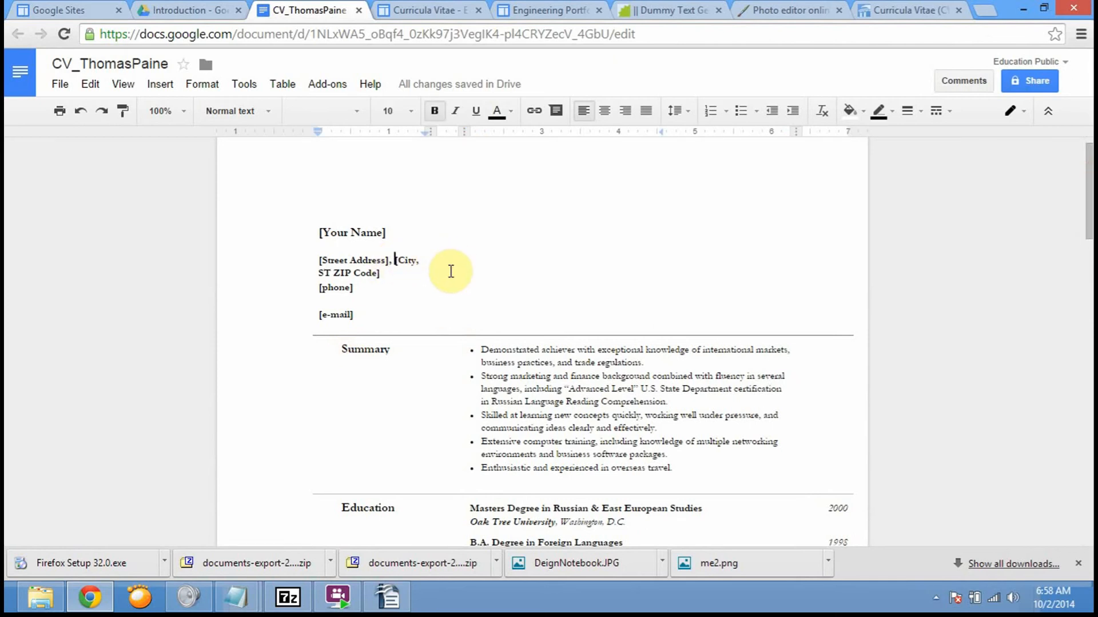
key(shift+Return)
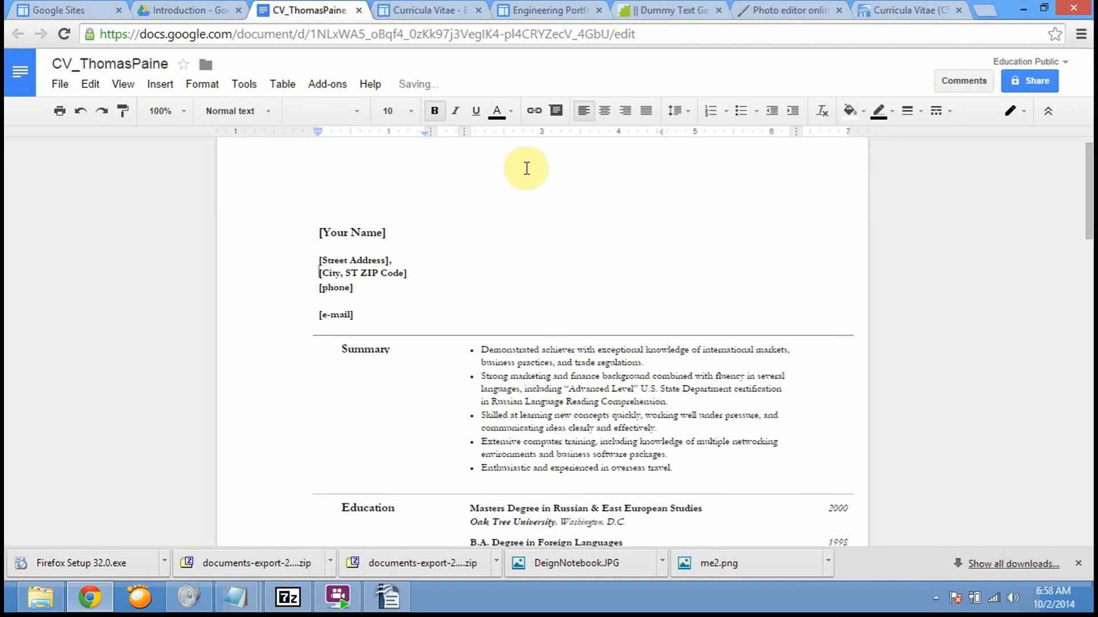
drag(490, 376, 440, 367)
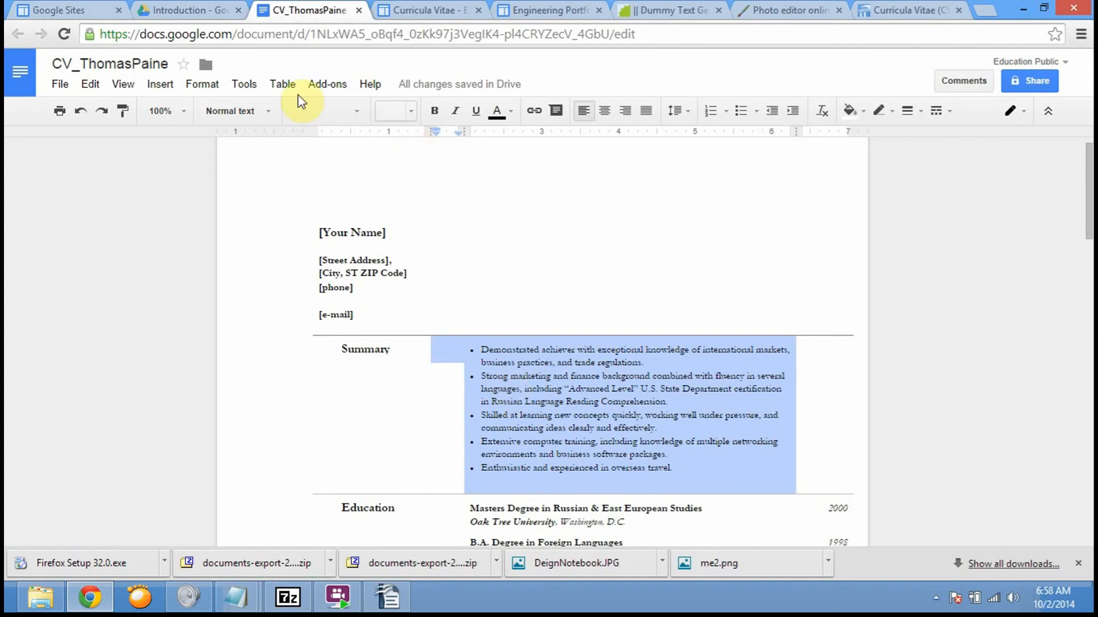
click(244, 84)
mouse_move(282, 86)
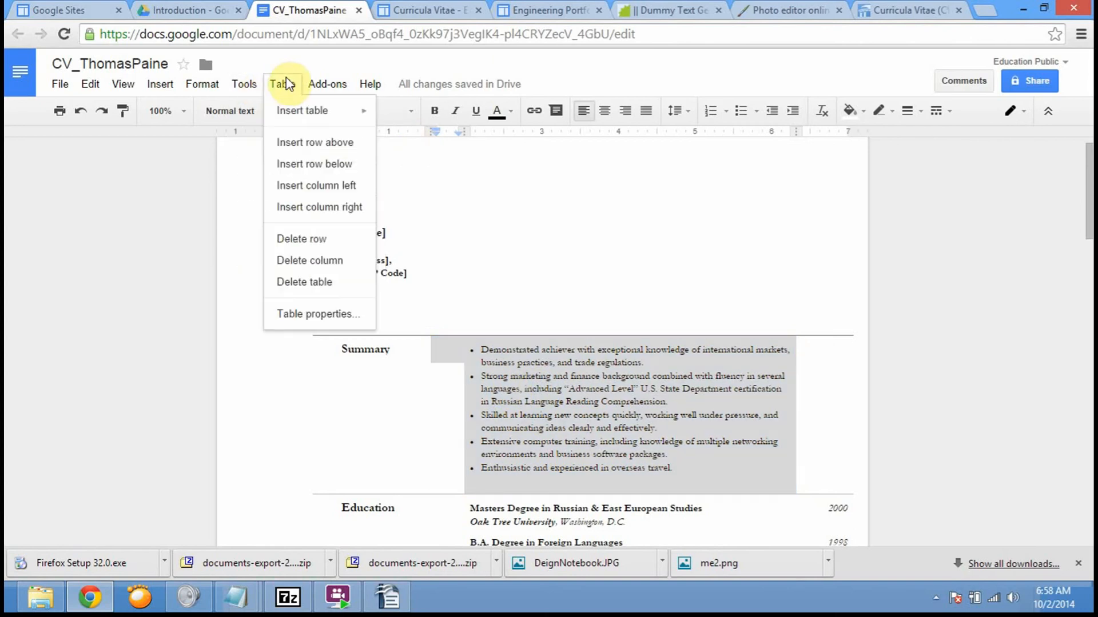
mouse_move(310, 112)
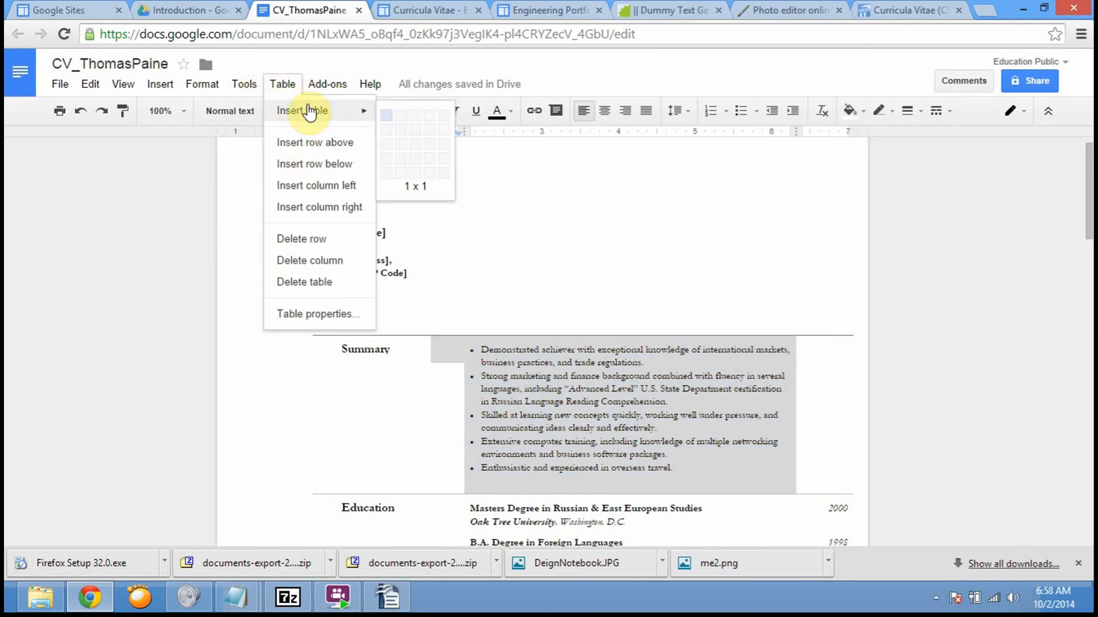
click(606, 218)
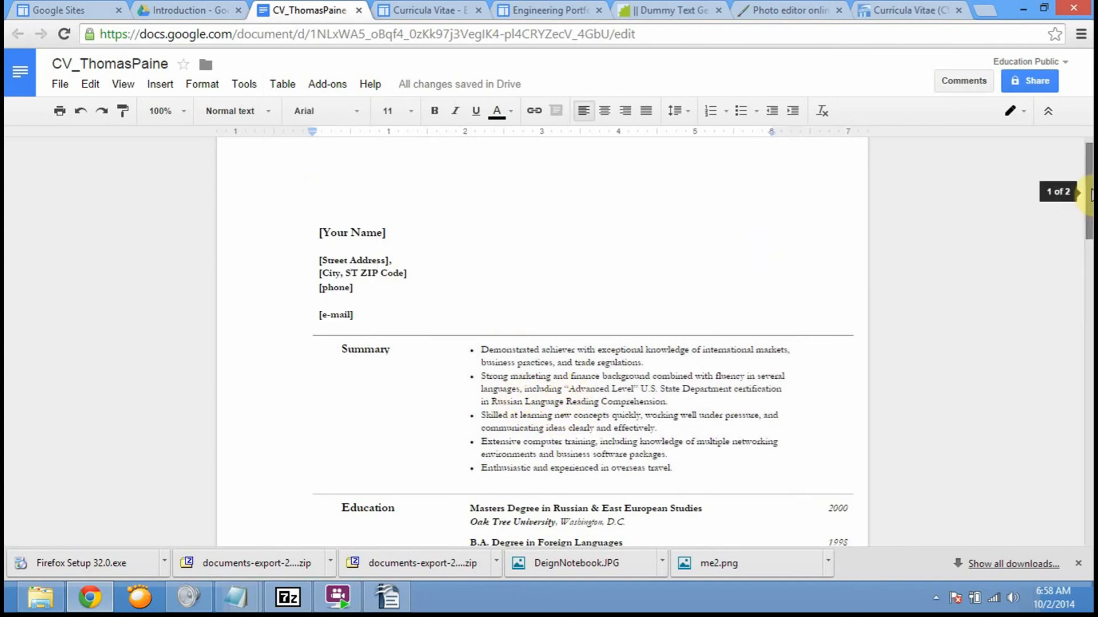
drag(1089, 203, 1086, 145)
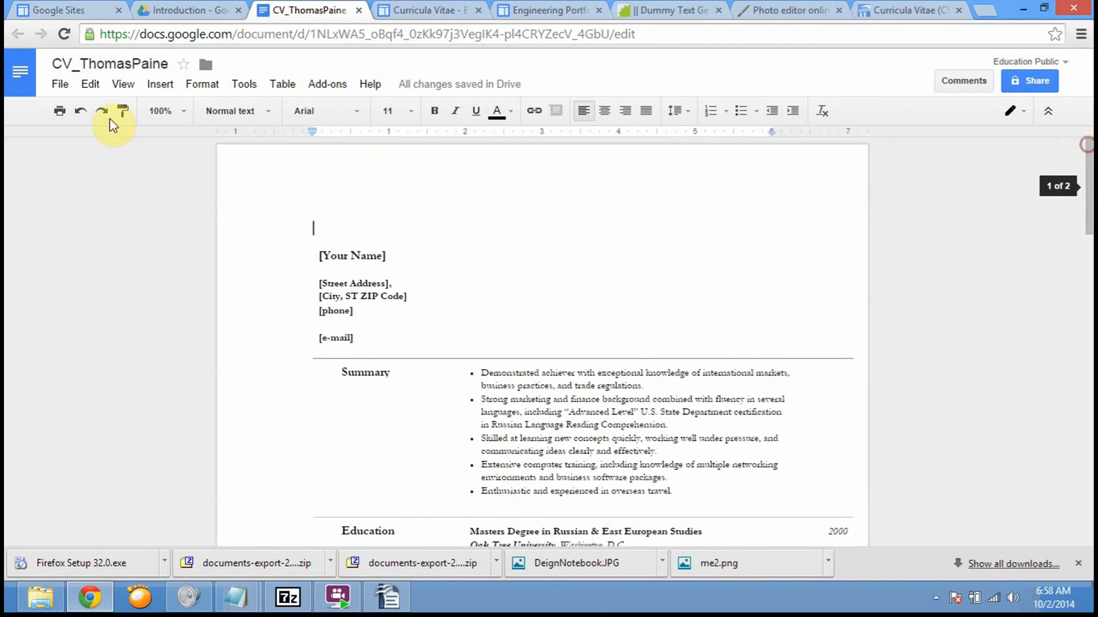
click(61, 84)
click(485, 257)
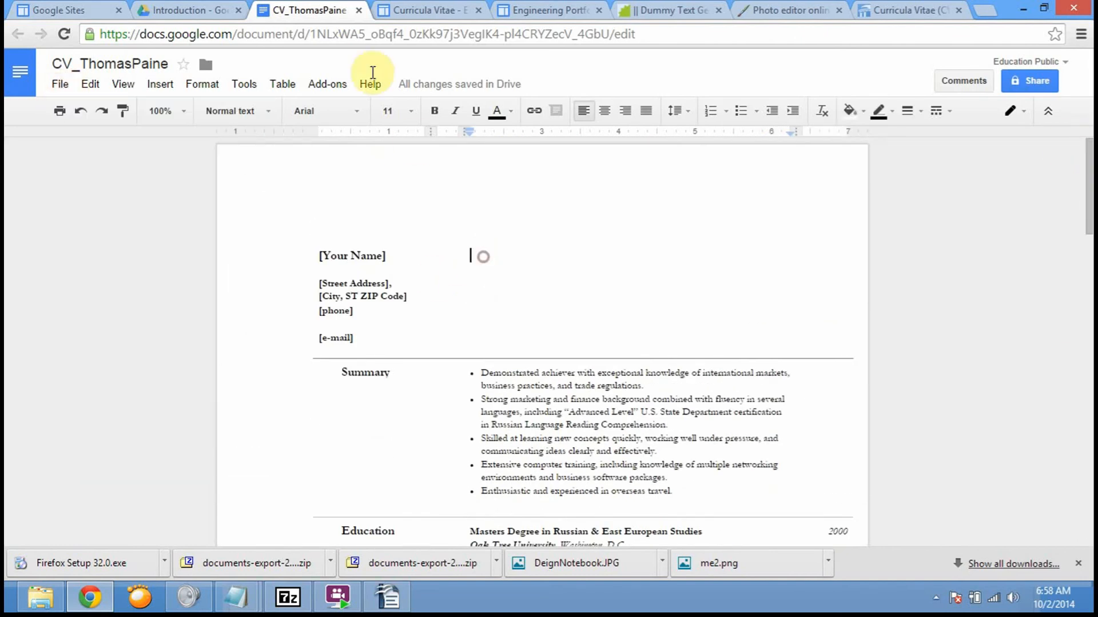
Switch to the Introduction folder in Google Drive and dismiss the completed upload summary.
click(163, 10)
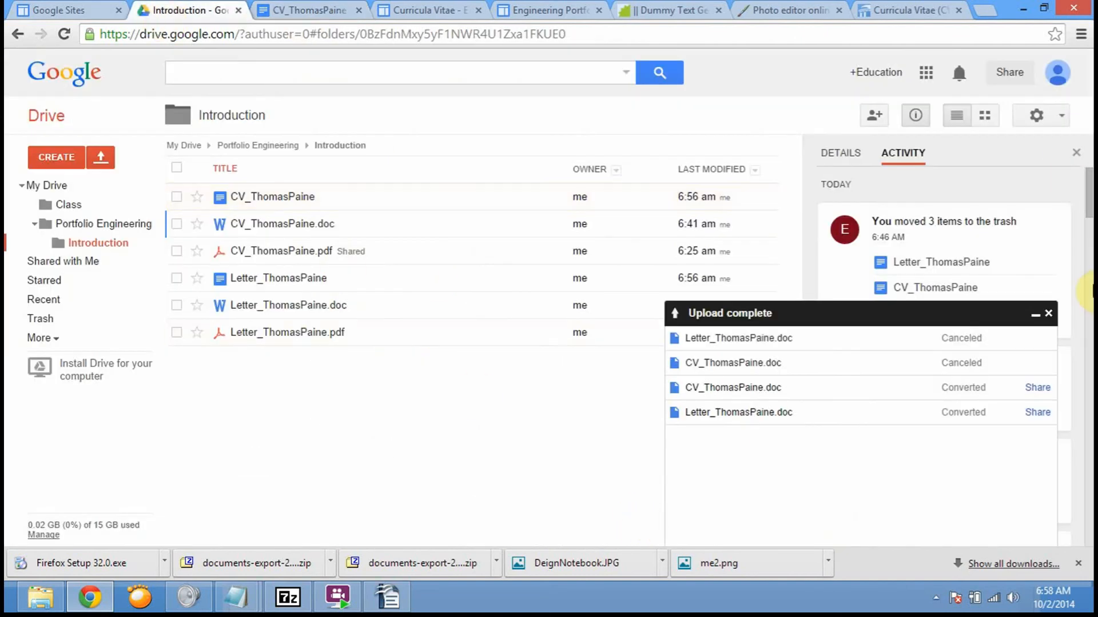
click(1049, 315)
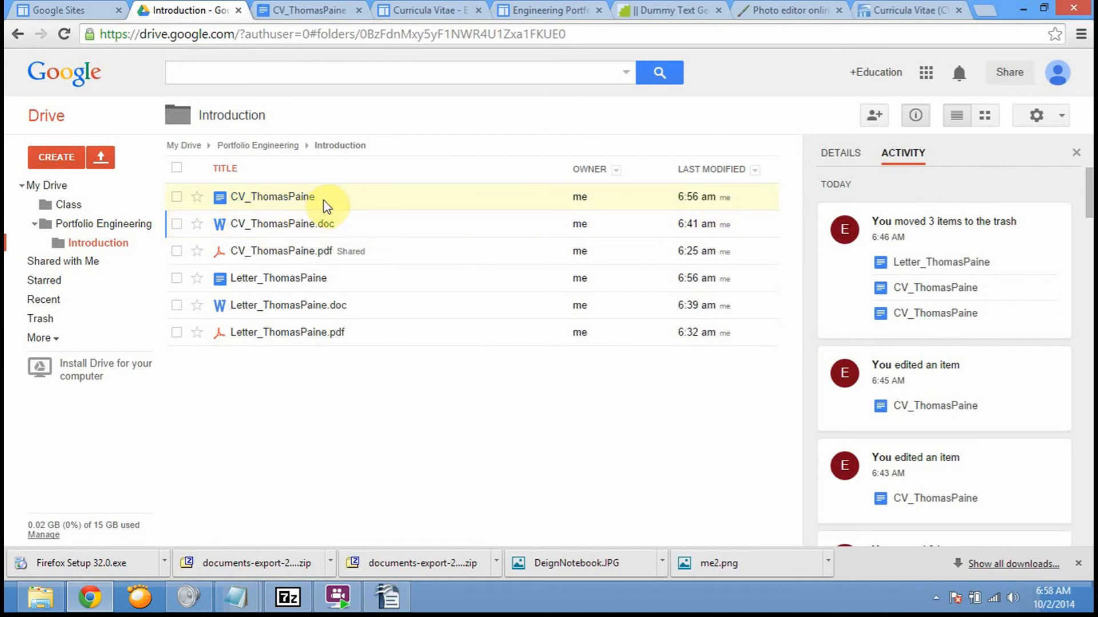
mouse_move(328, 204)
mouse_down()
mouse_move(240, 206)
mouse_move(370, 177)
mouse_move(343, 191)
mouse_up()
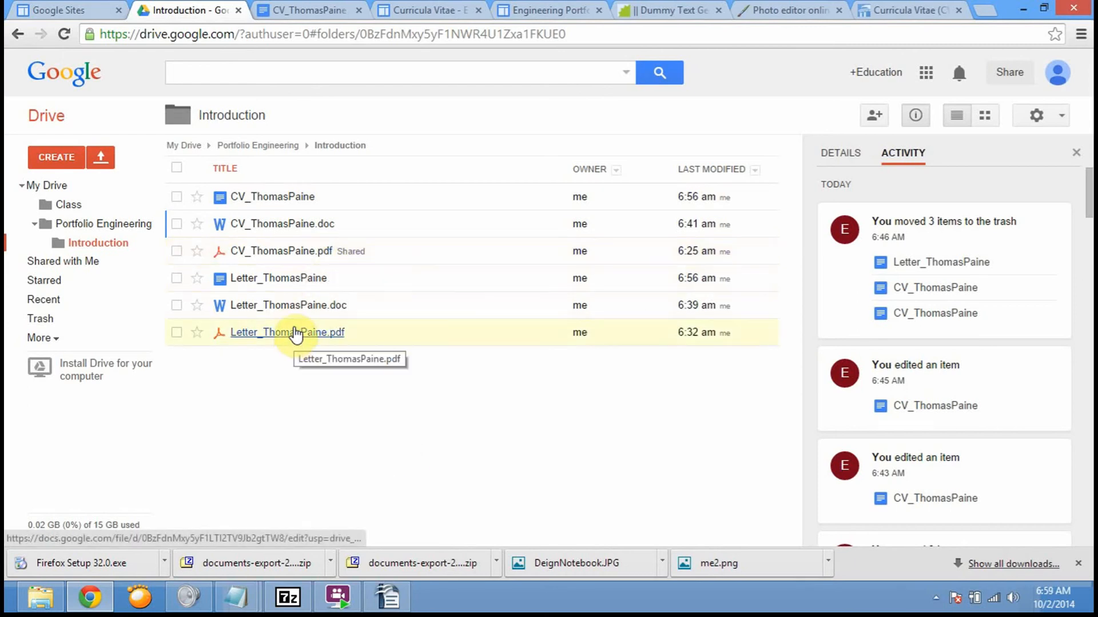
Open the CV_ThomasPaine Google document from Drive, examine its print preview and available print destinations, and close it without printing.
click(289, 201)
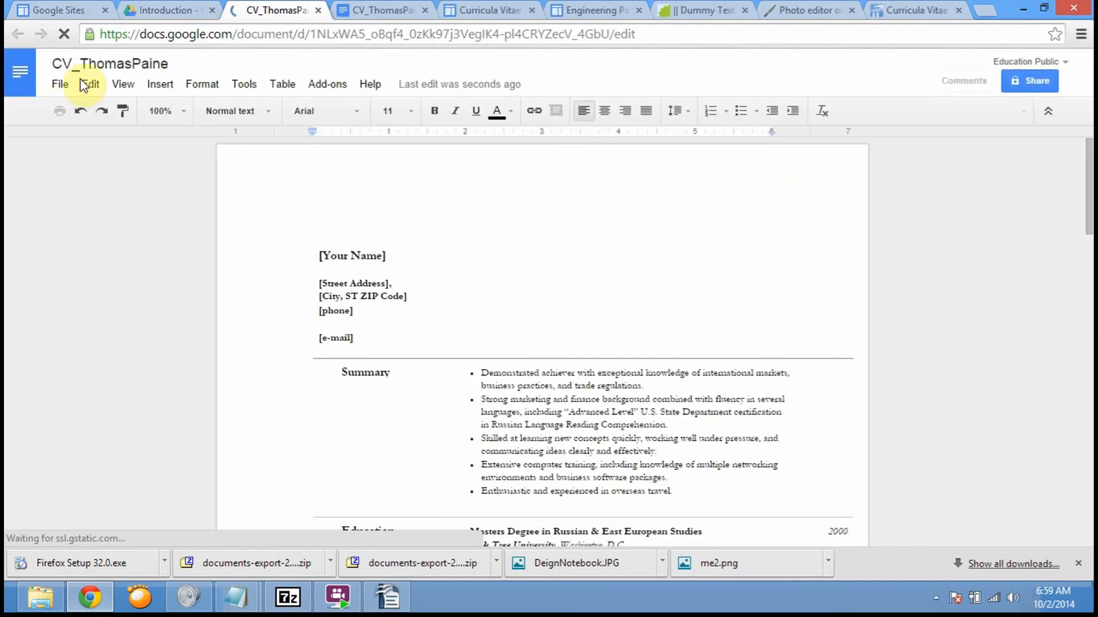
click(59, 85)
click(448, 166)
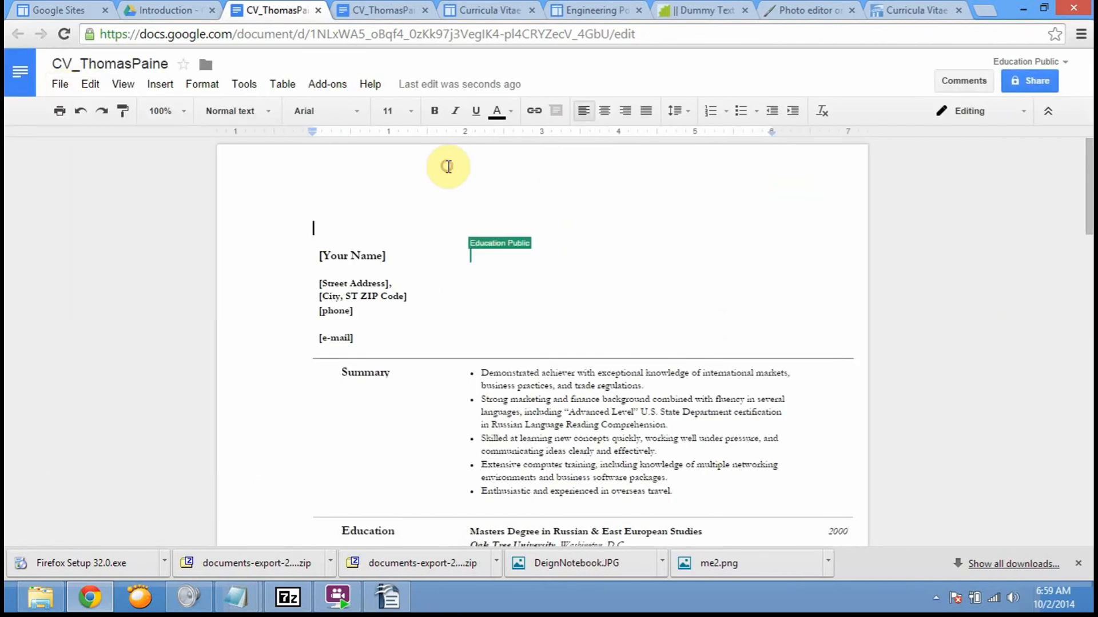
click(60, 111)
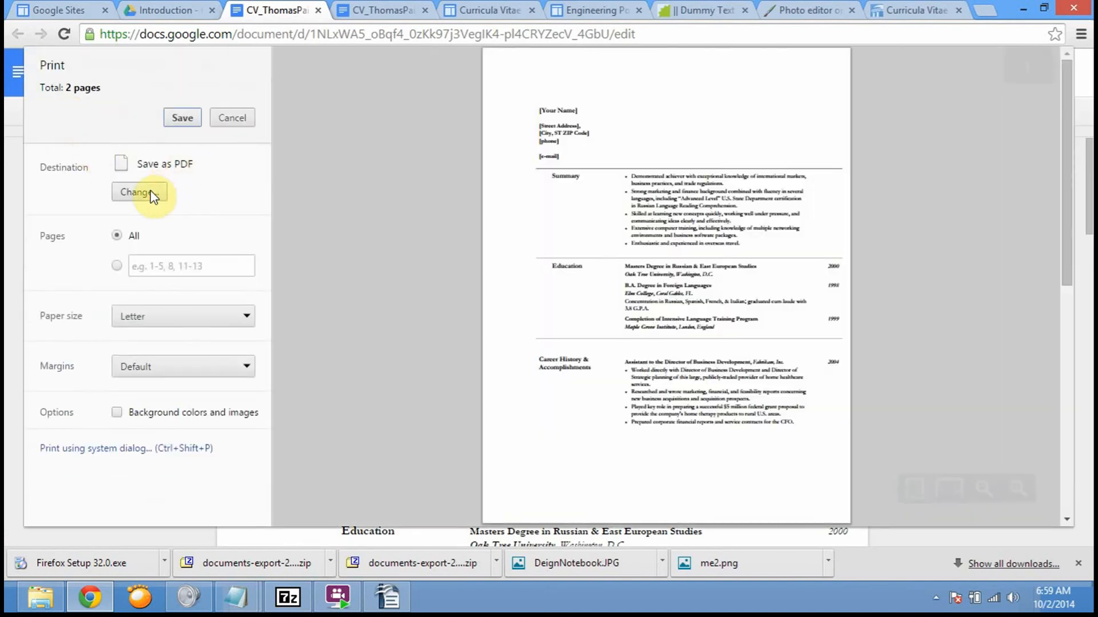
click(152, 191)
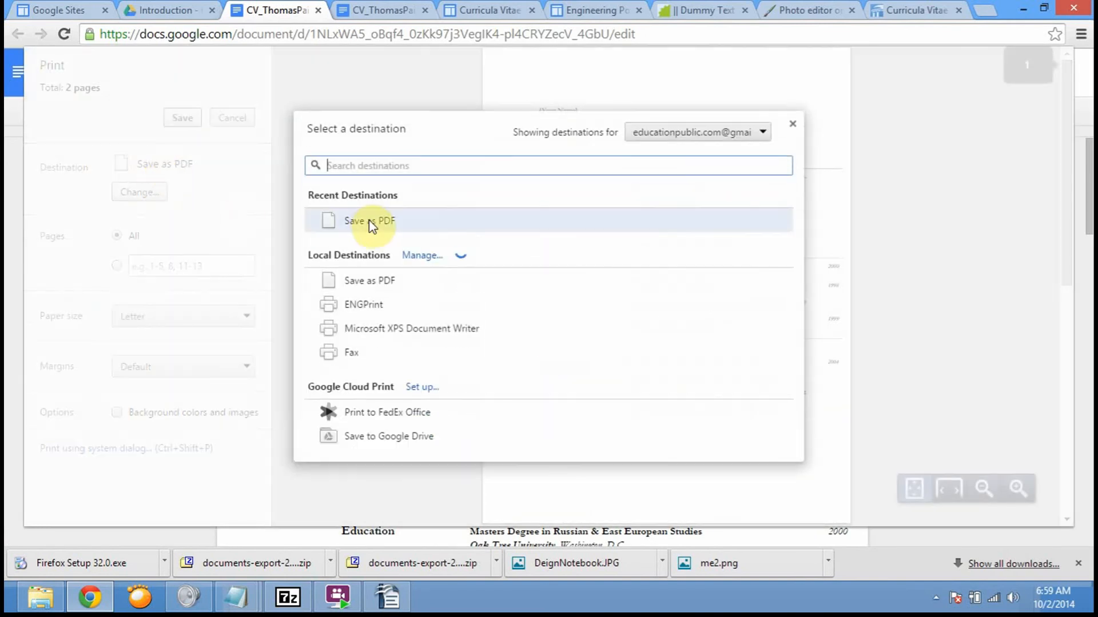
click(792, 125)
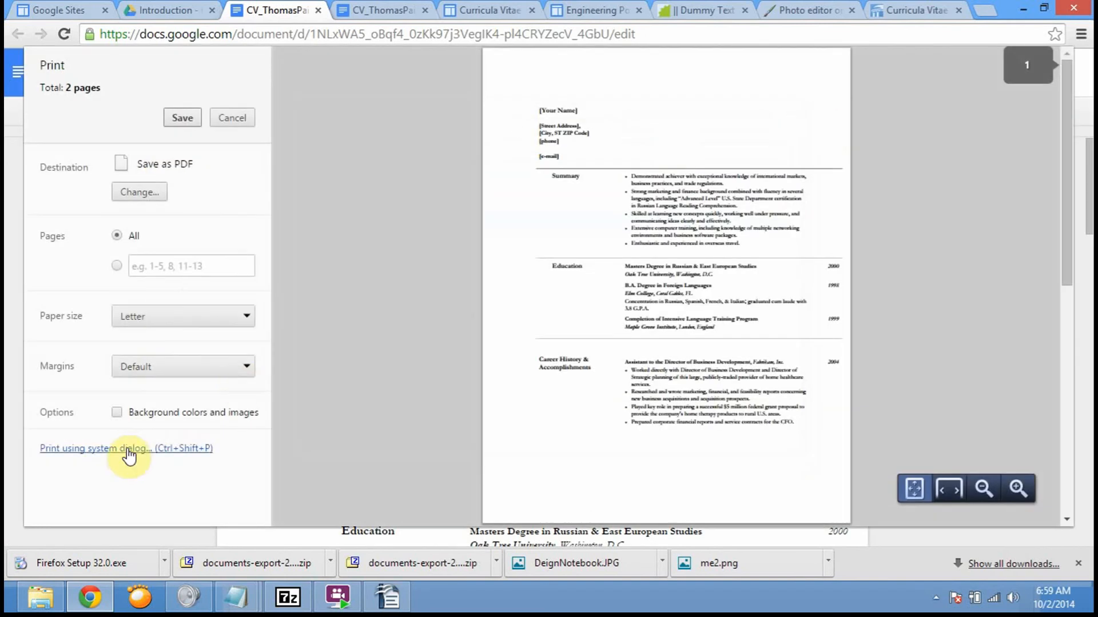
click(318, 10)
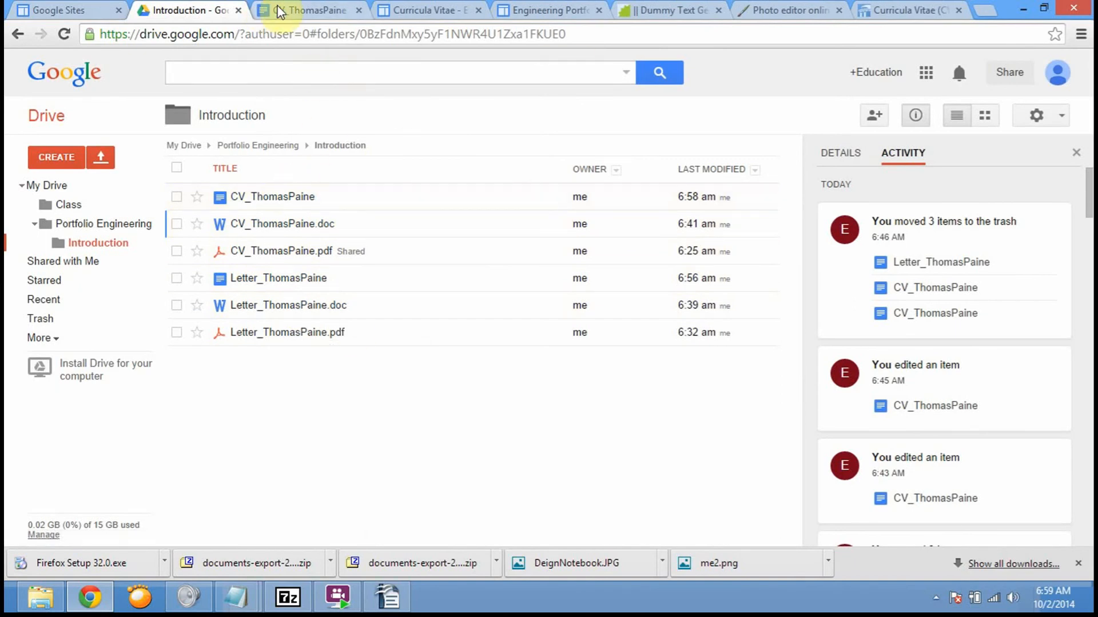
Return to the Curricula Vitae page being edited in Google Sites and choose the CV_ThomasPaine document from Drive for insertion.
click(87, 10)
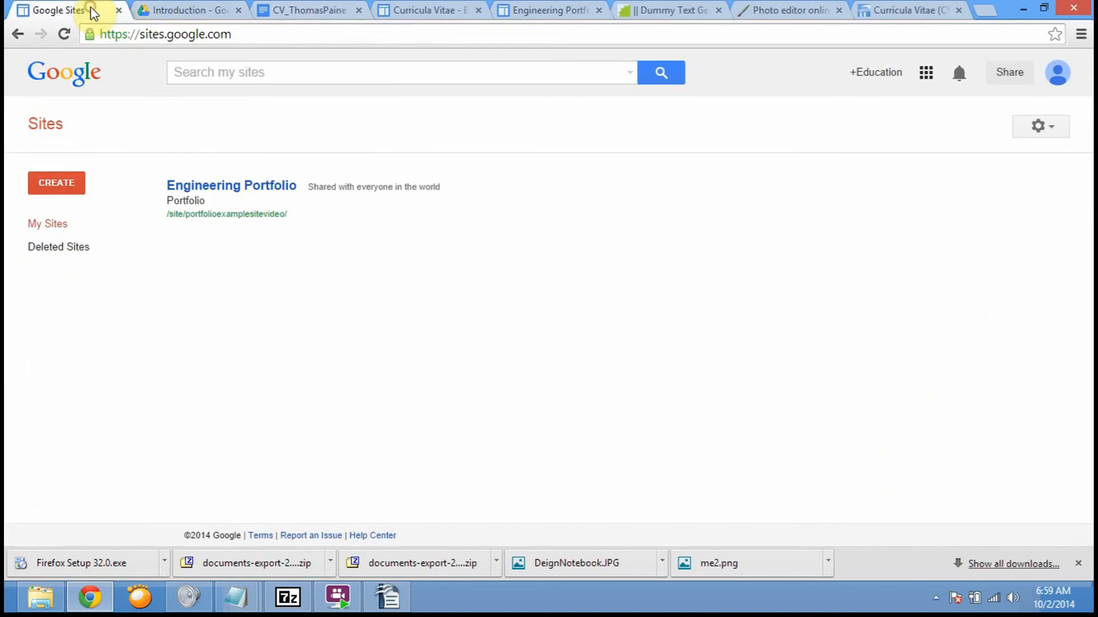
click(328, 10)
click(414, 9)
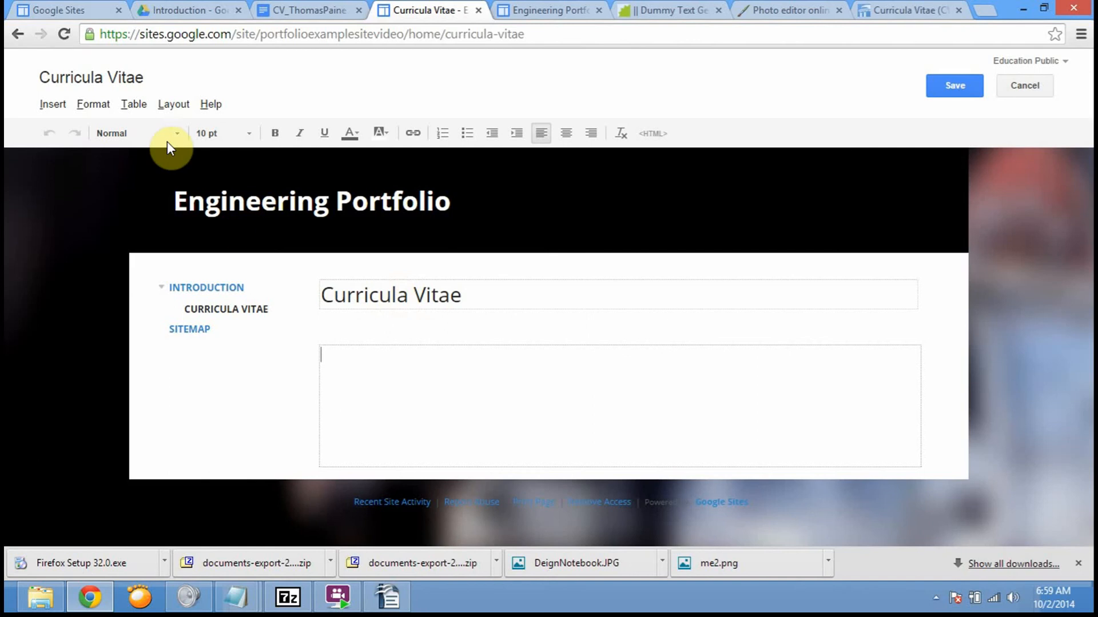
click(52, 103)
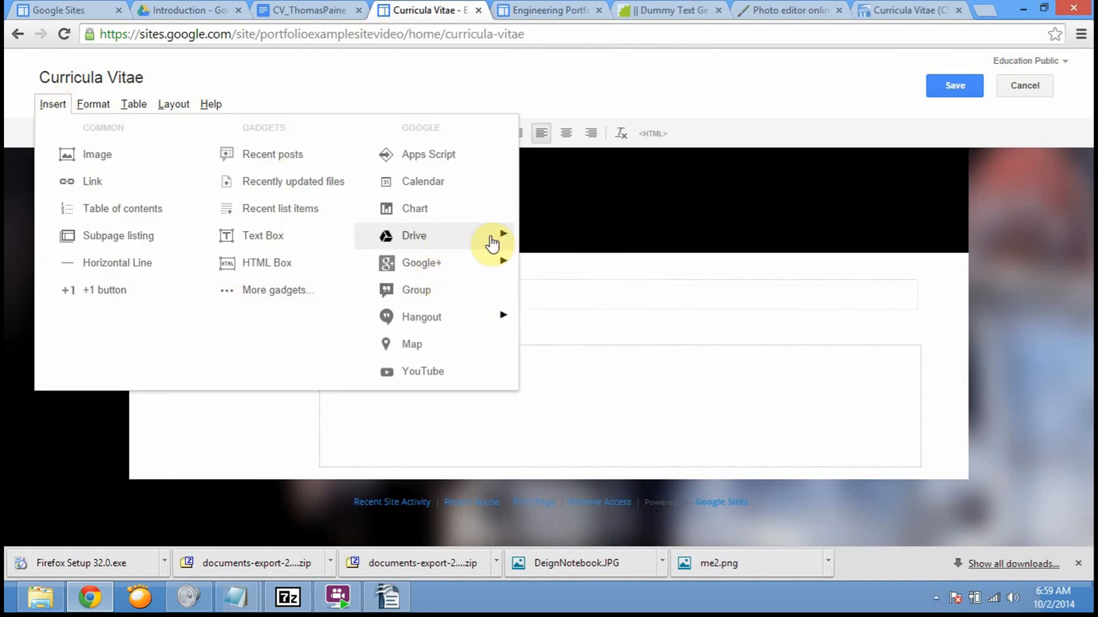
mouse_move(500, 235)
click(560, 243)
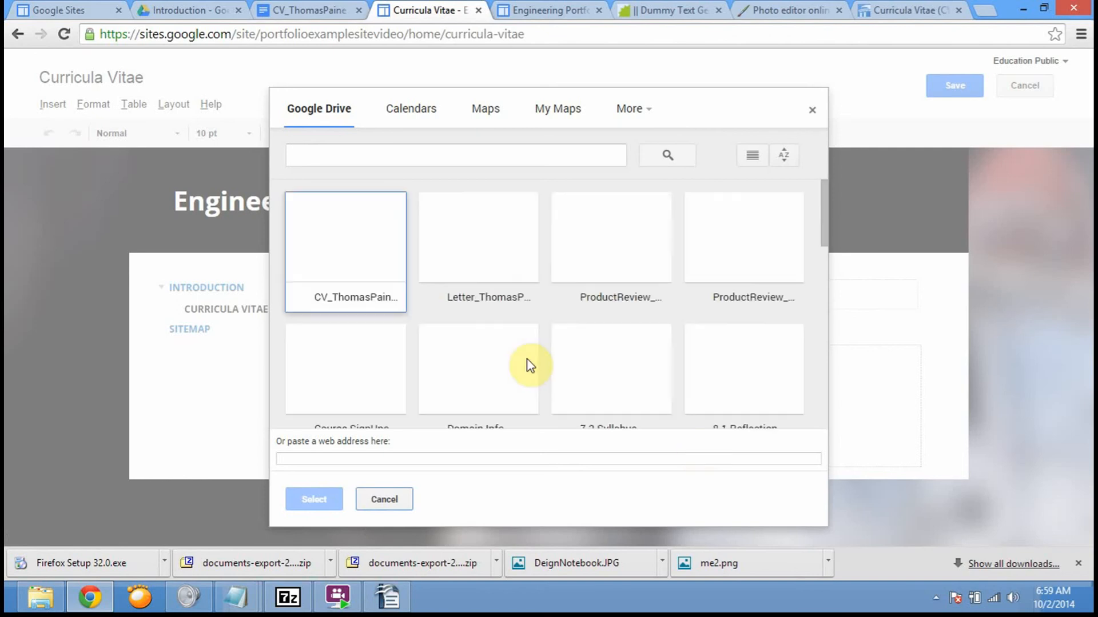
click(364, 234)
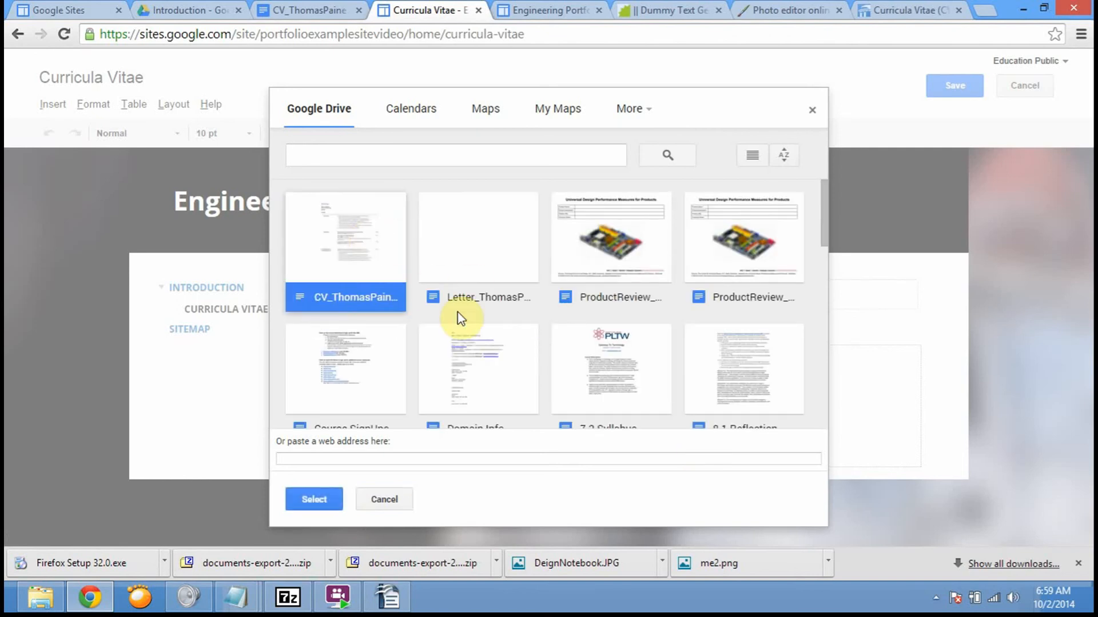
click(316, 492)
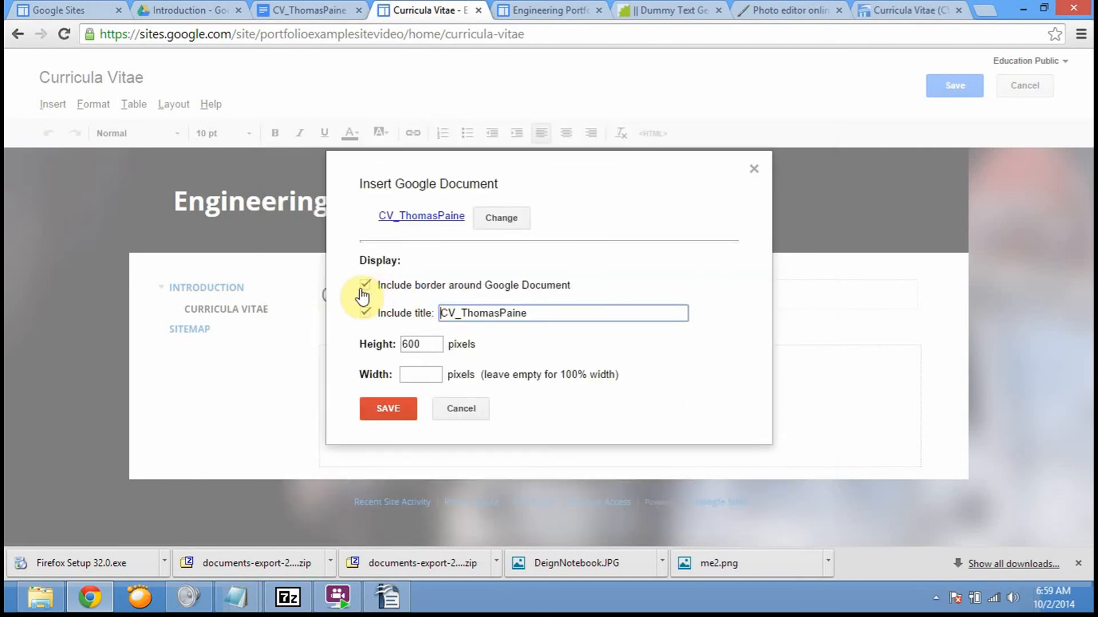
Embed the CV document without border or title, replacing the default height and leaving the width empty.
click(360, 286)
click(363, 315)
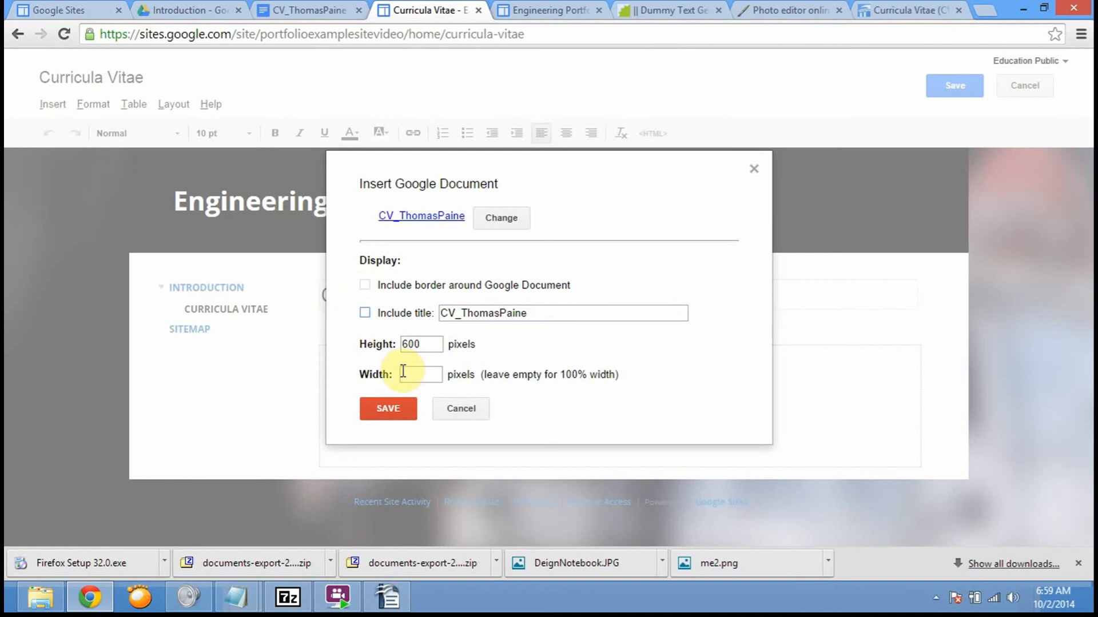
drag(423, 343, 370, 342)
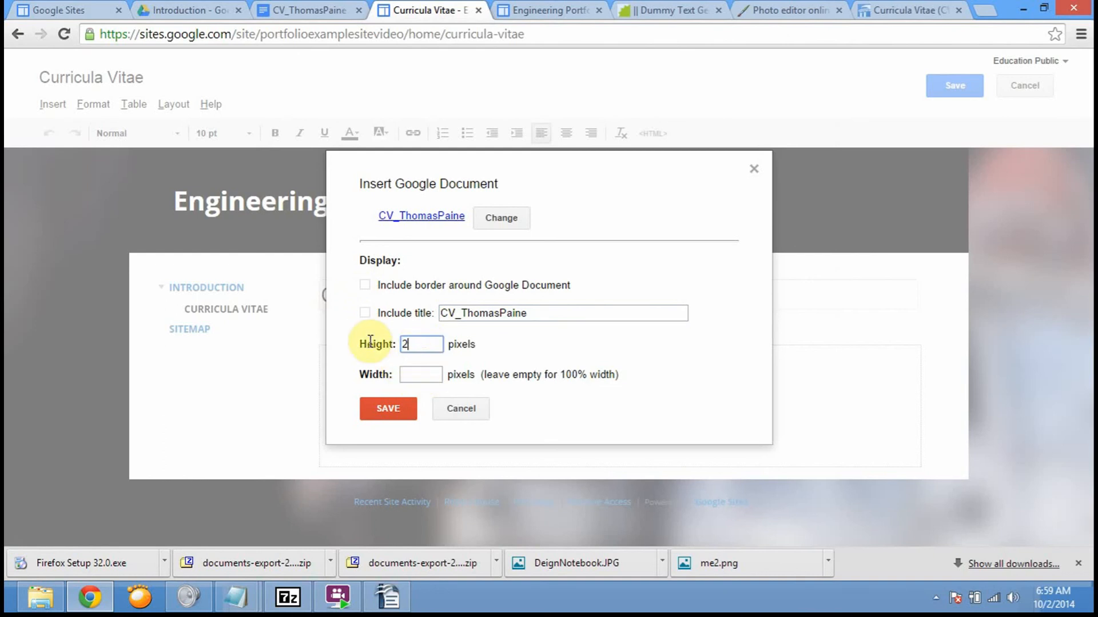
click(389, 408)
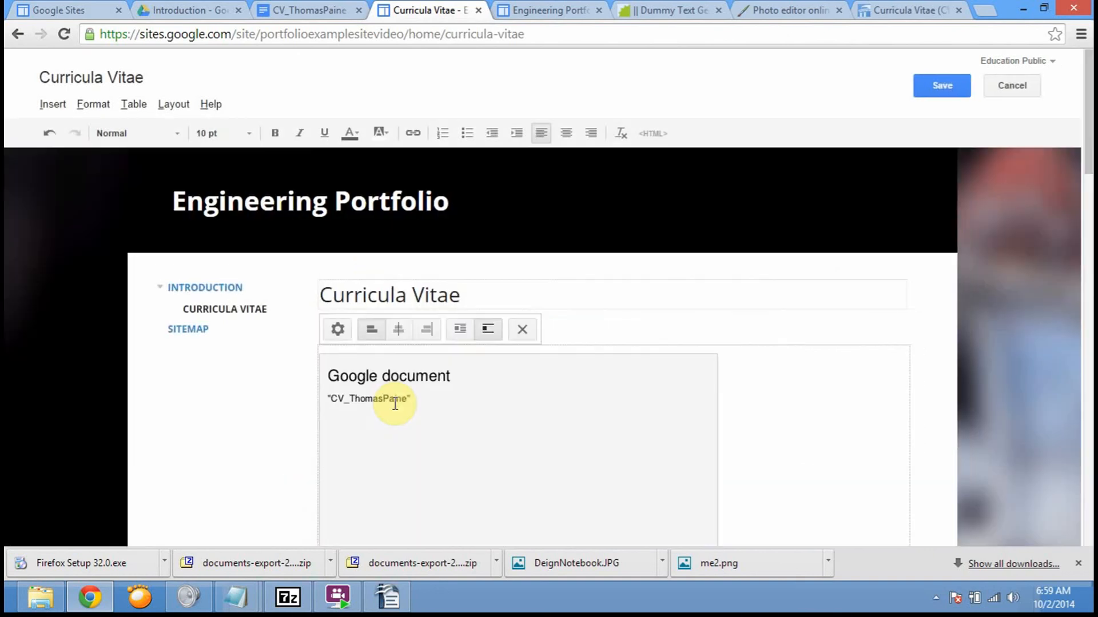
Save the Curricula Vitae page and check the embedded CV from its beginning to its end.
click(956, 88)
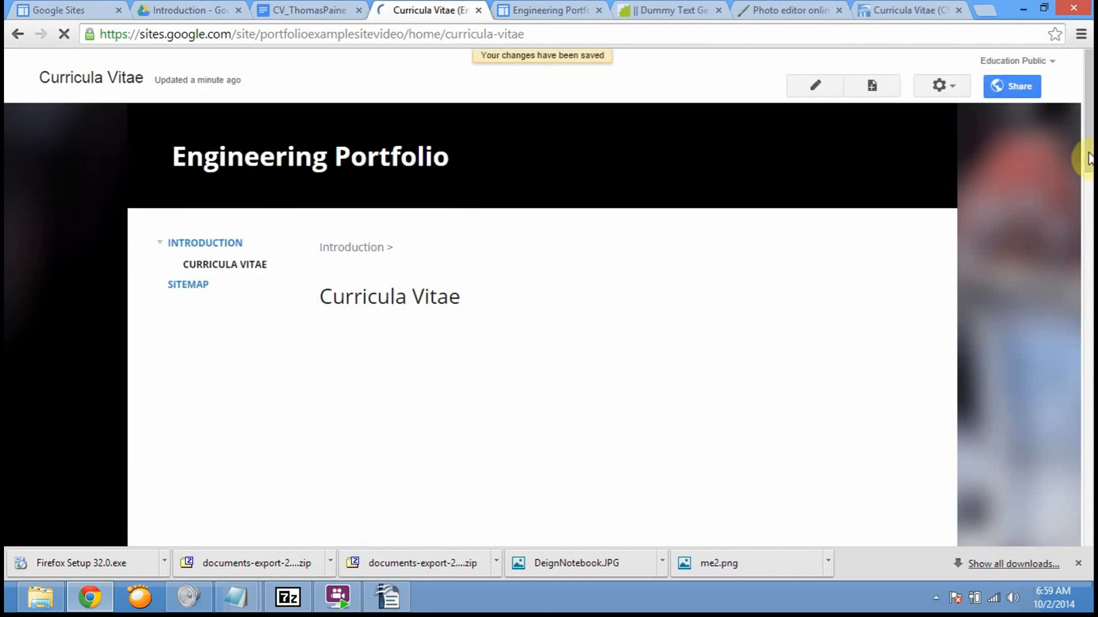
drag(1088, 159, 1088, 529)
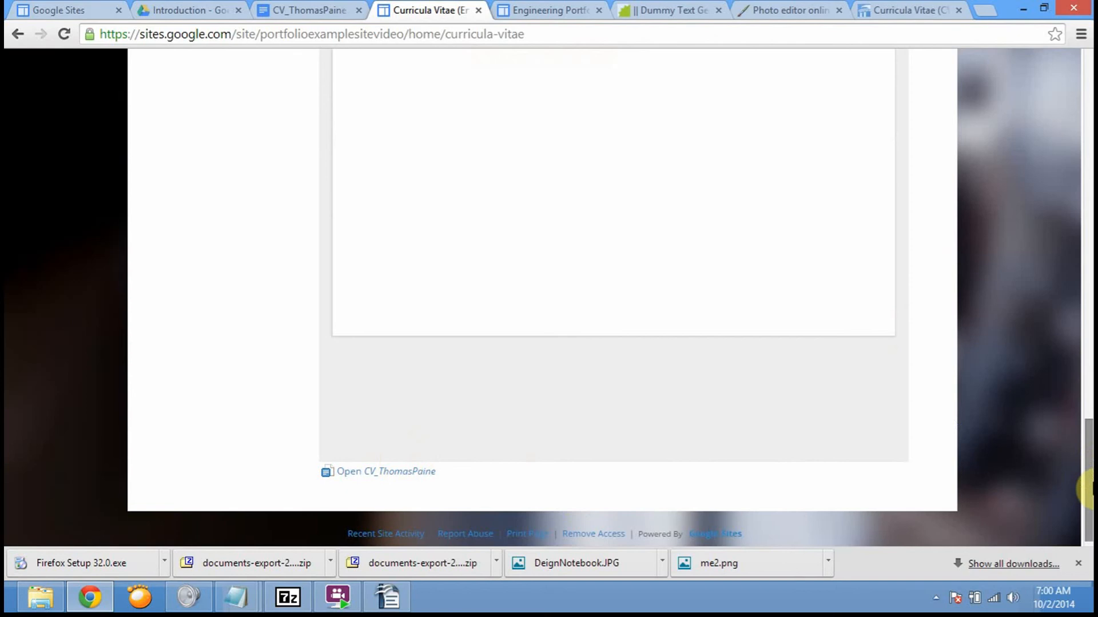
drag(1088, 480, 1088, 83)
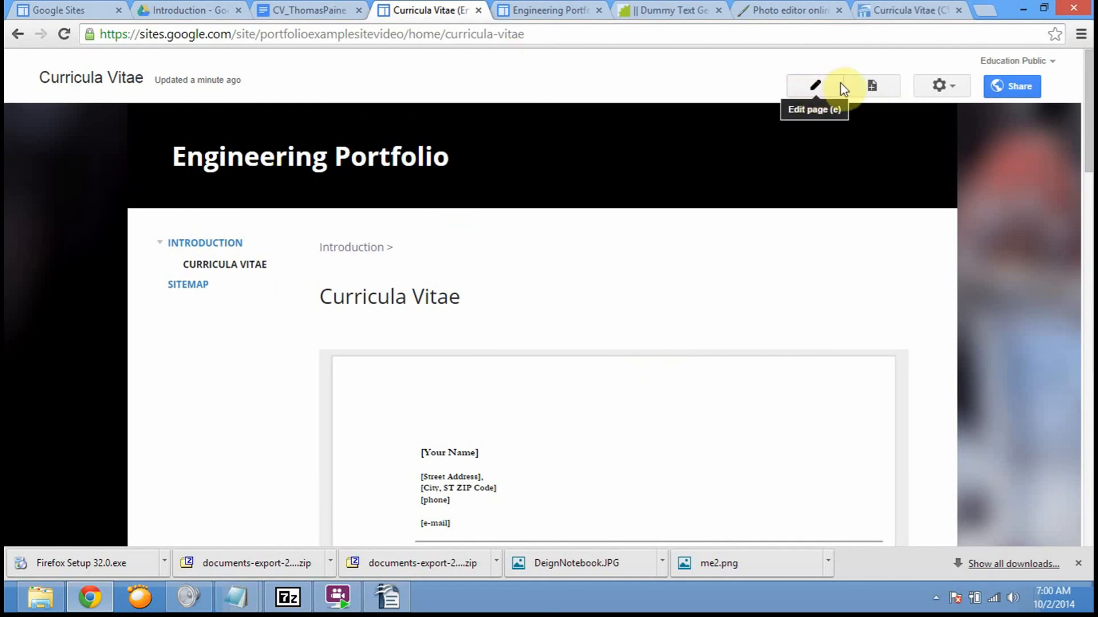
Start a new page in the Engineering Portfolio site and name it Letter of Introduction.
click(882, 90)
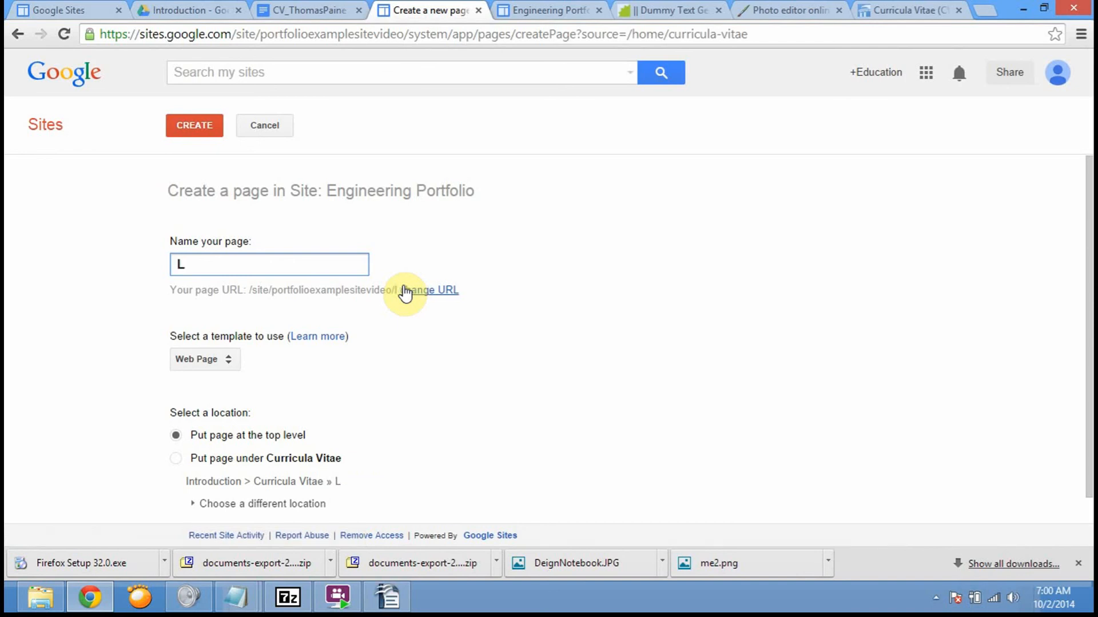
text(Letter of INtroductio)
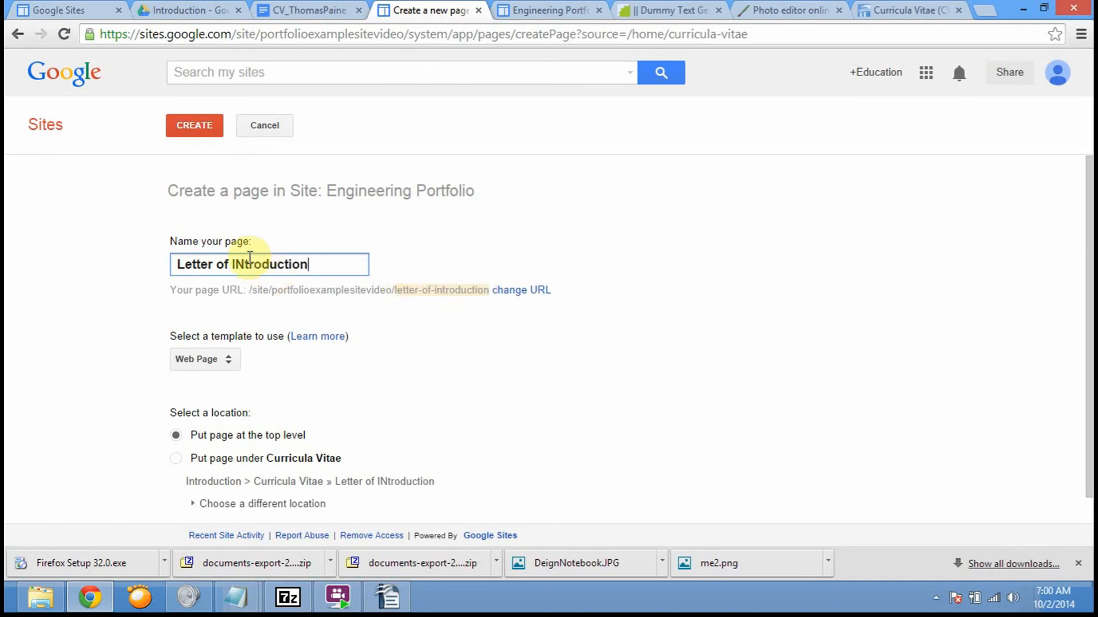
text(n)
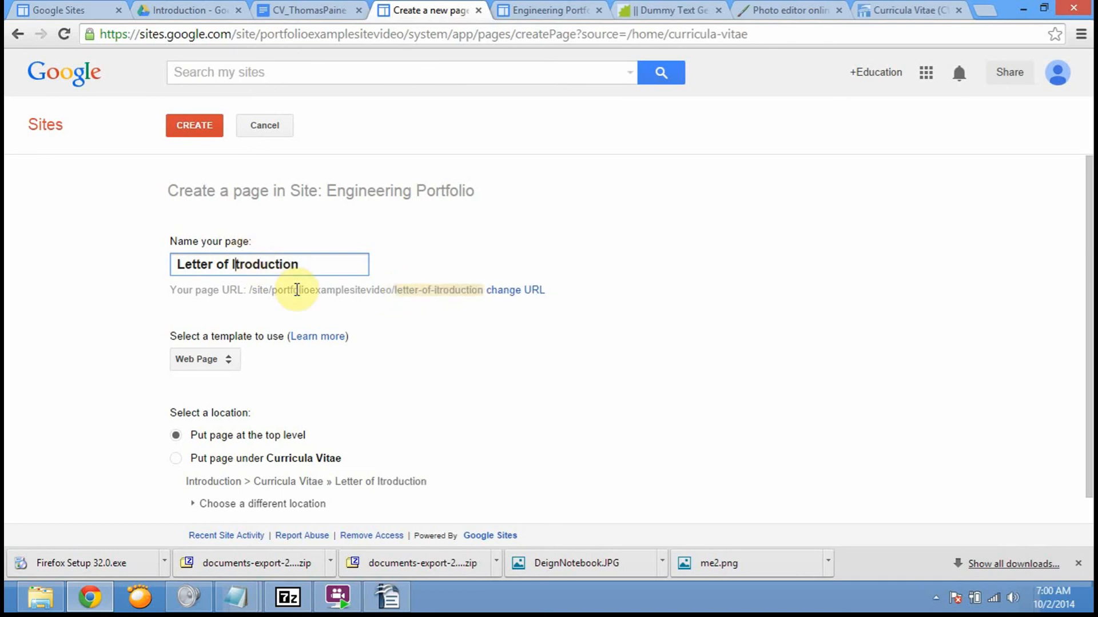
click(380, 393)
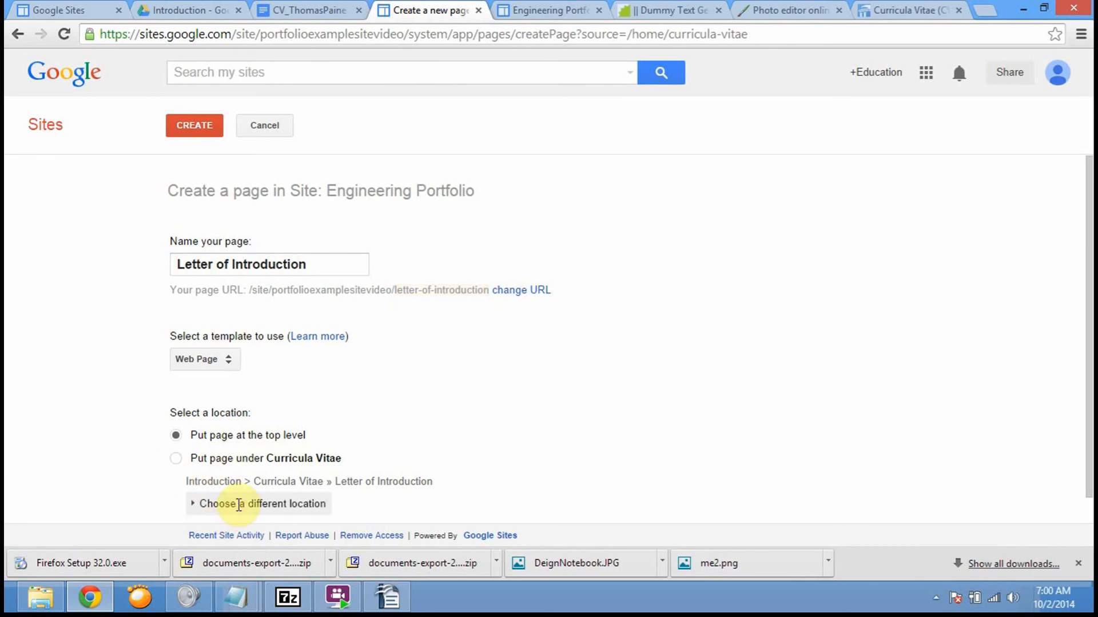
Set the new page's location to under Introduction, create it, and save it with a blank body.
click(195, 504)
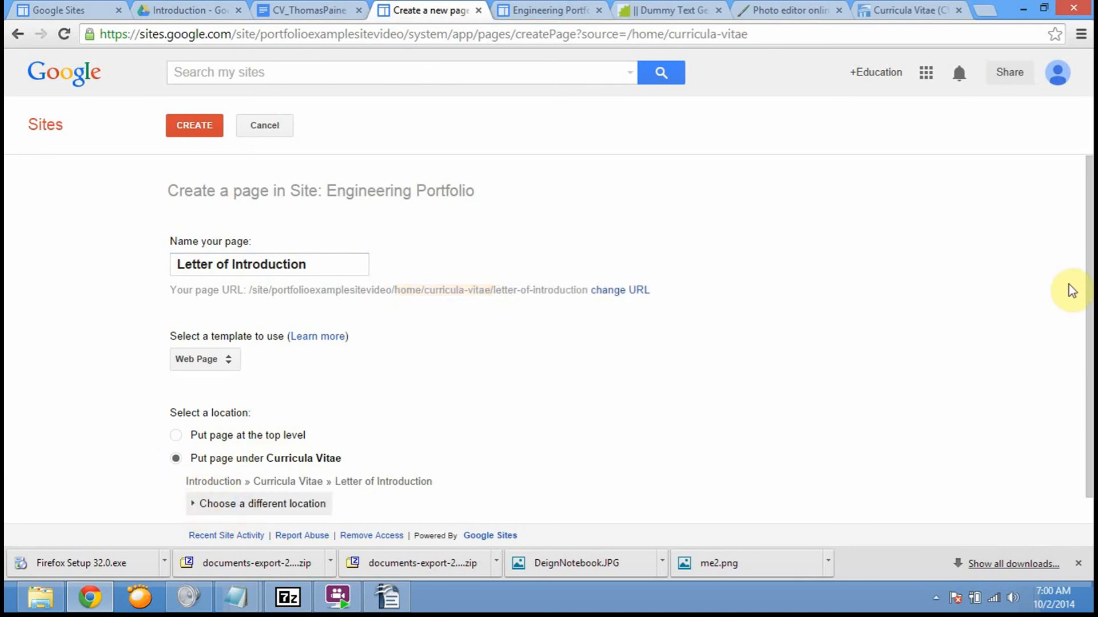
drag(1088, 289, 1089, 350)
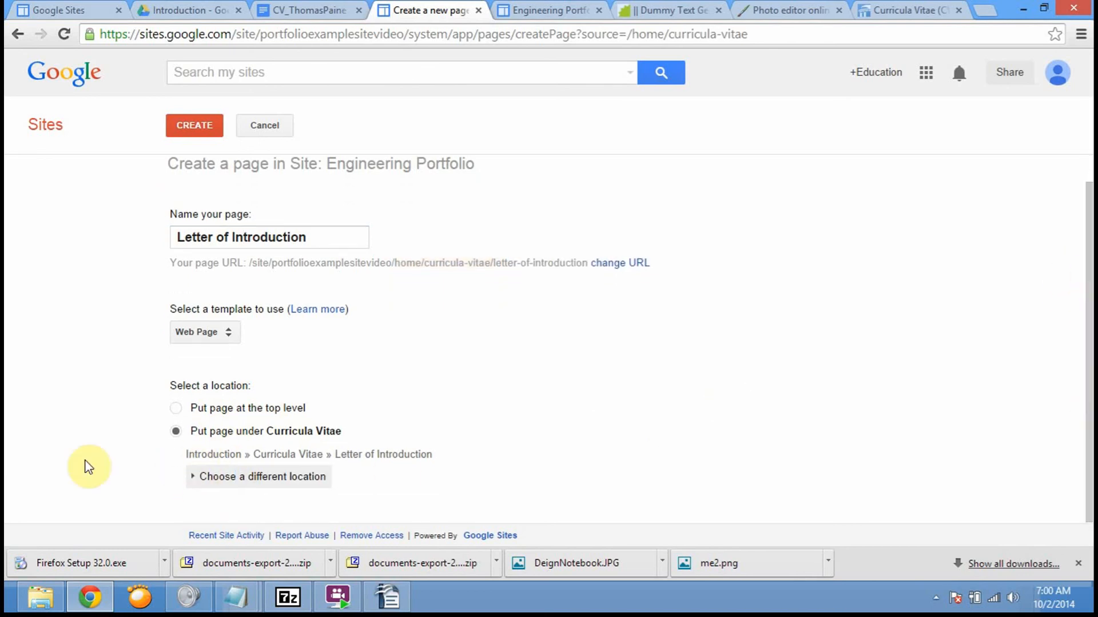
click(191, 478)
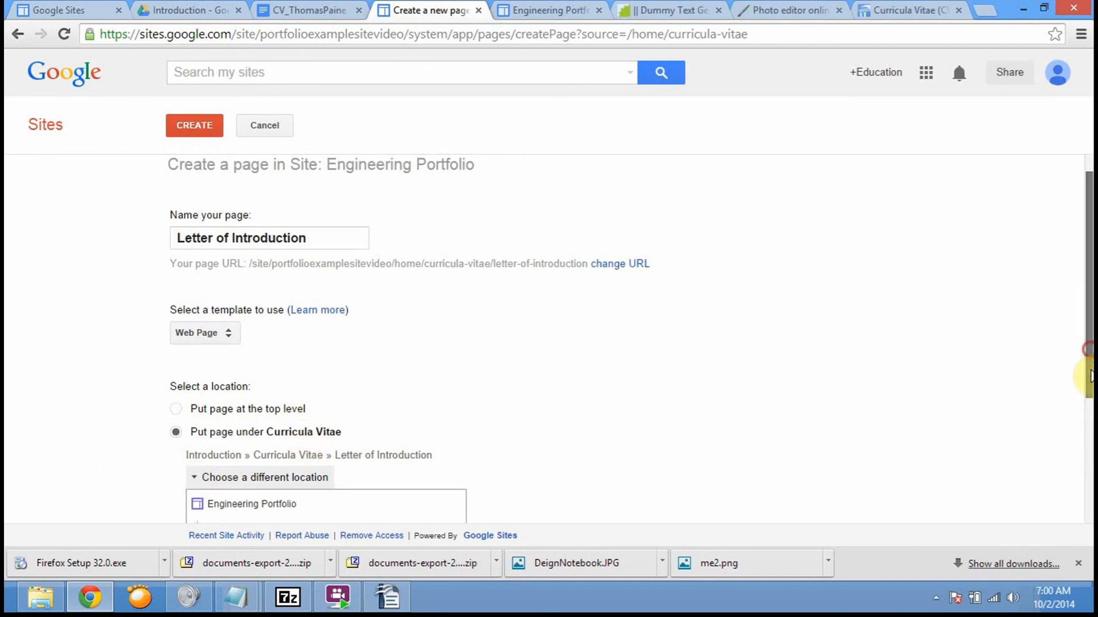
drag(1090, 374, 1082, 485)
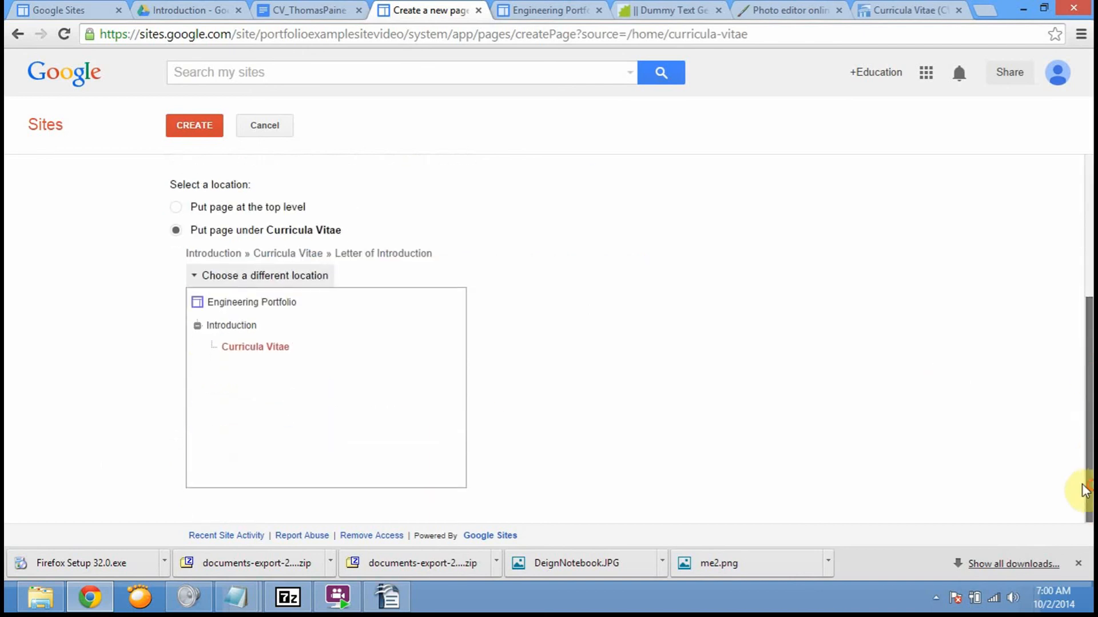
click(230, 326)
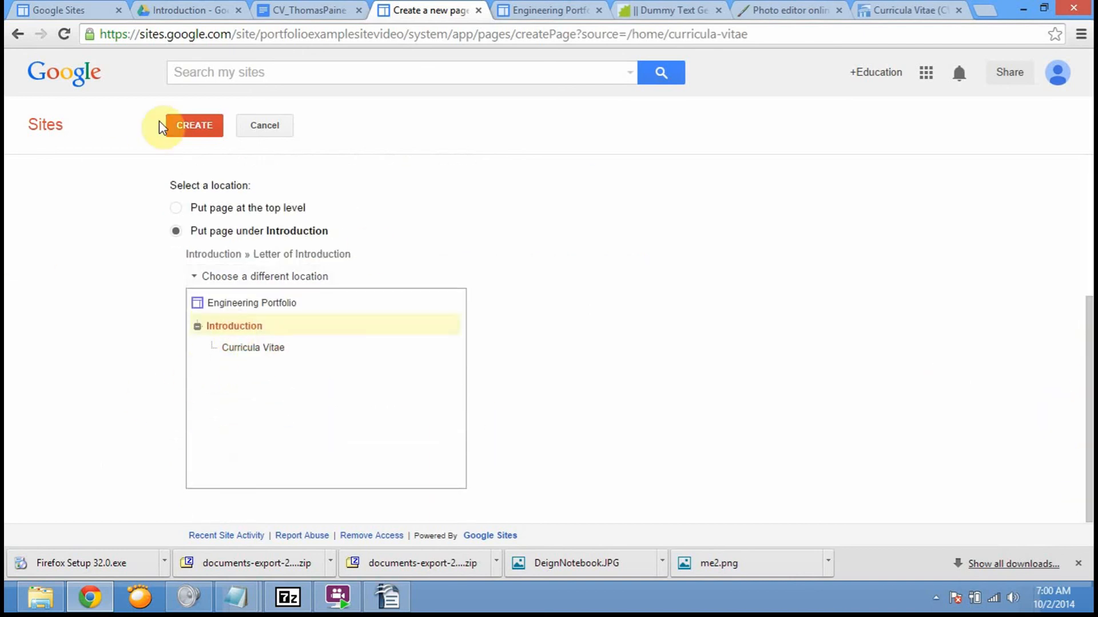
click(200, 124)
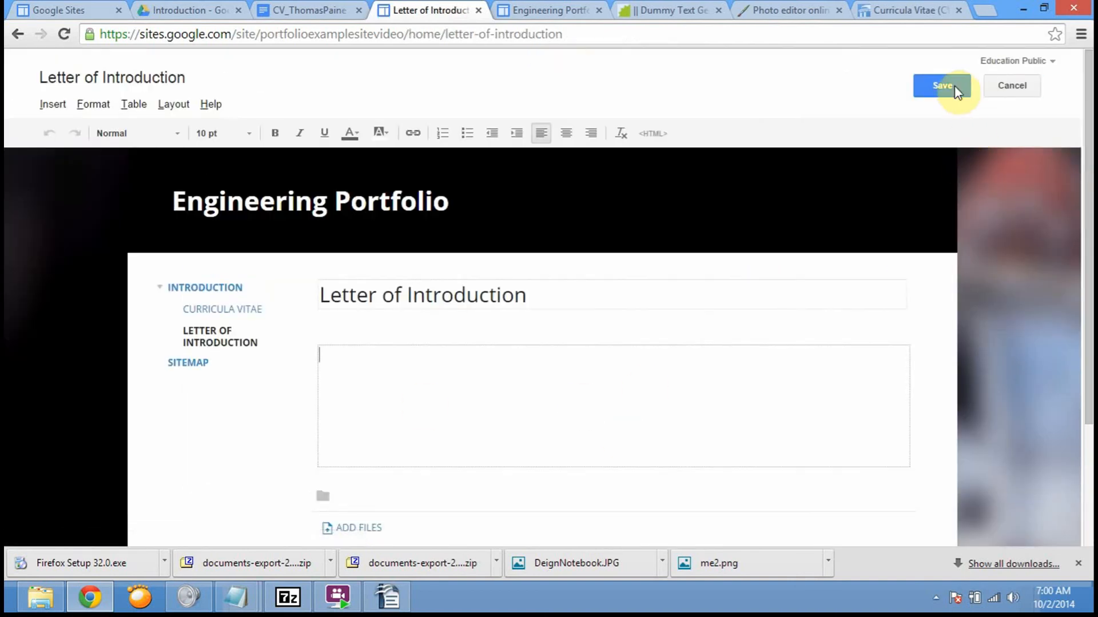
click(941, 86)
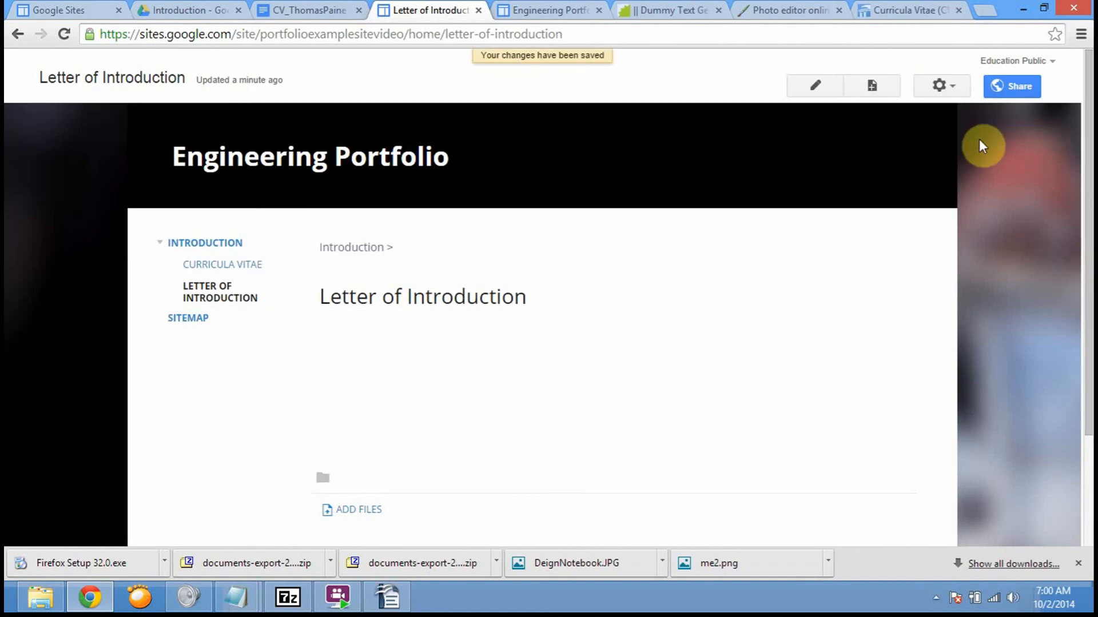
Turn off sub-page links, attachments and comments in the Letter of Introduction page settings and save them.
click(949, 85)
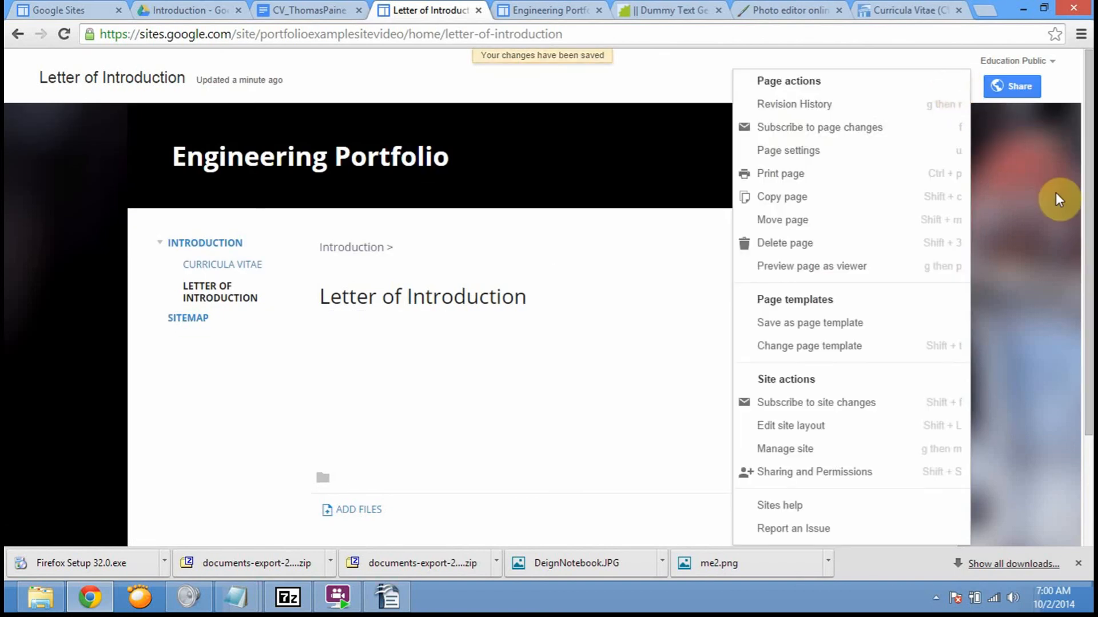
click(800, 151)
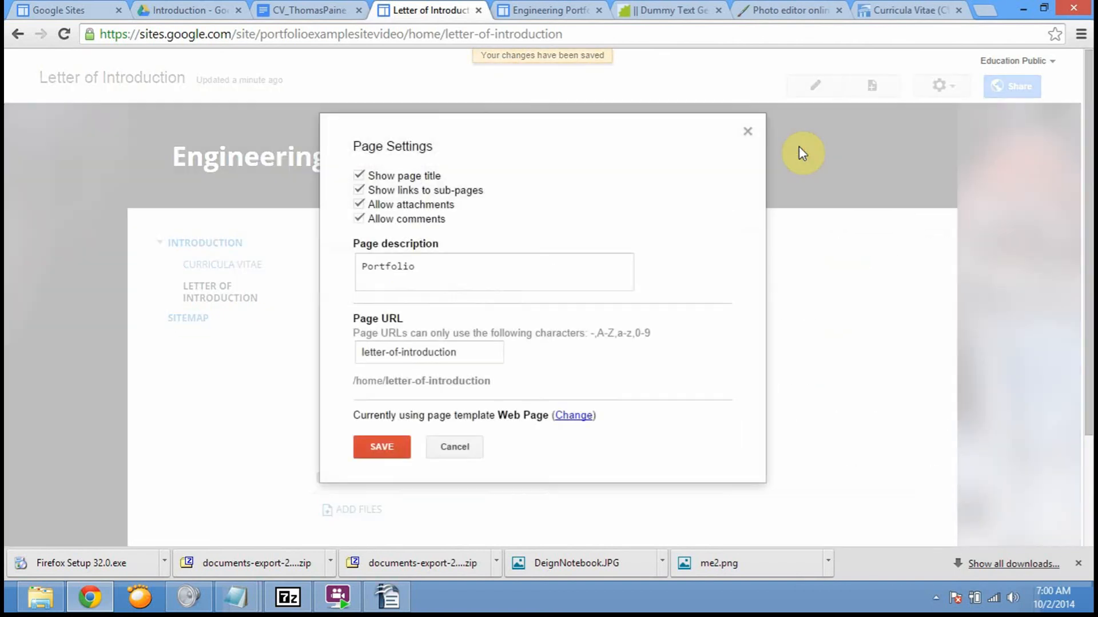
click(357, 221)
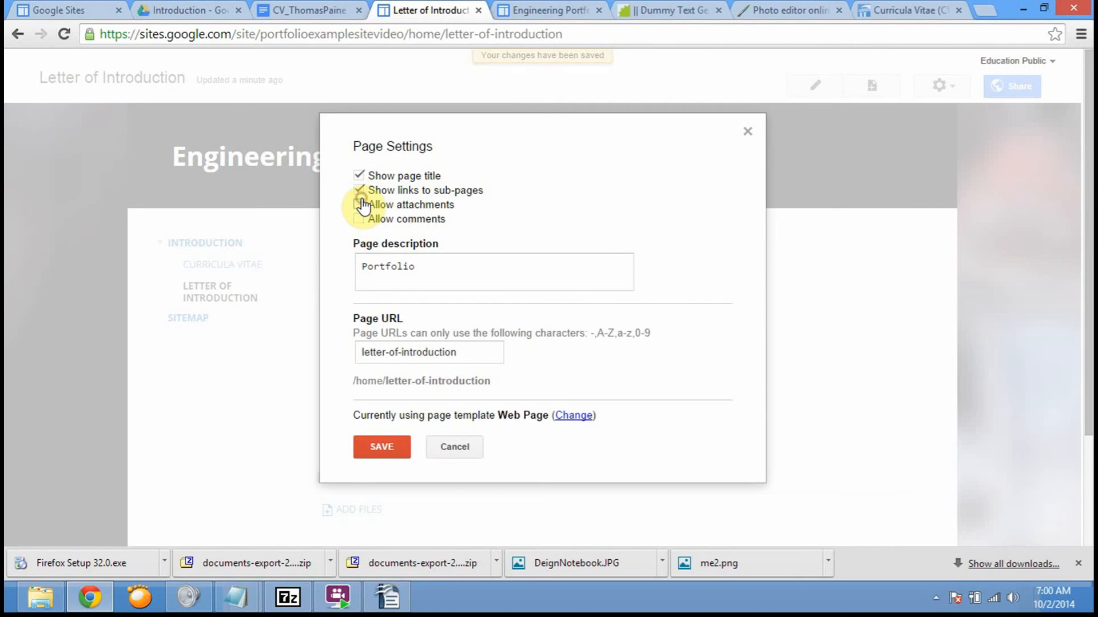
click(358, 190)
click(387, 454)
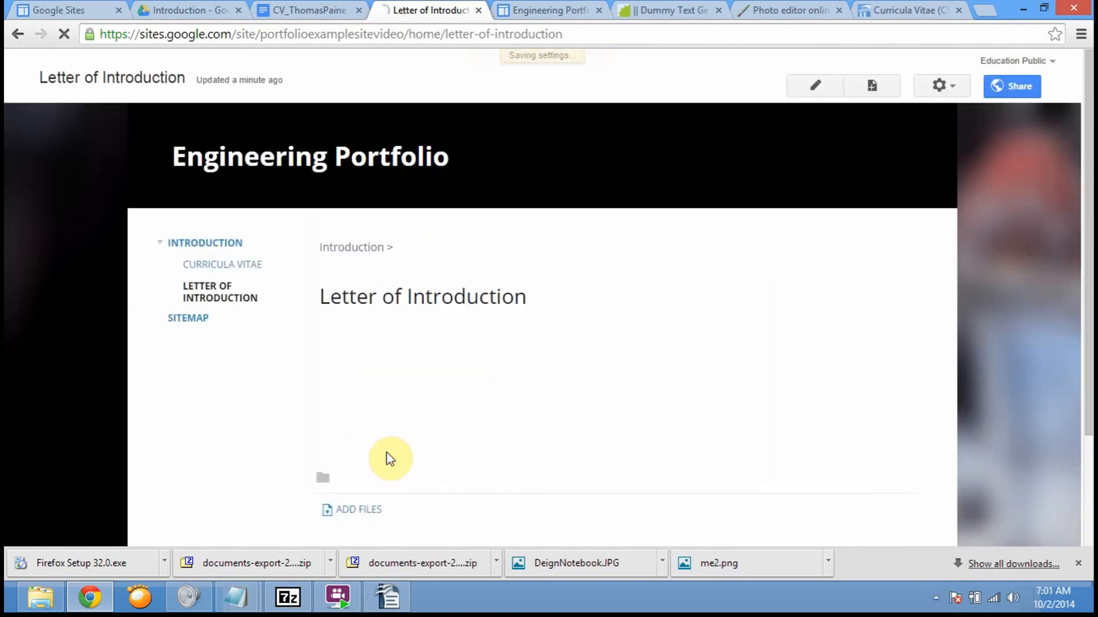
Open the Letter of Introduction page for editing and choose the Letter_ThomasPaine document from Drive for insertion.
click(823, 84)
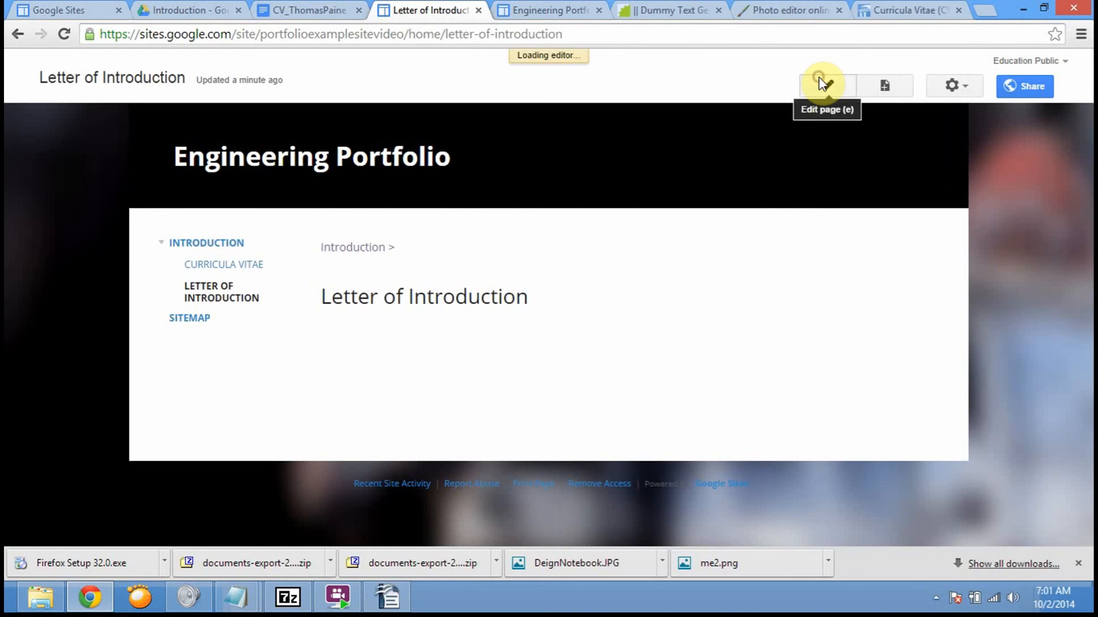
click(54, 105)
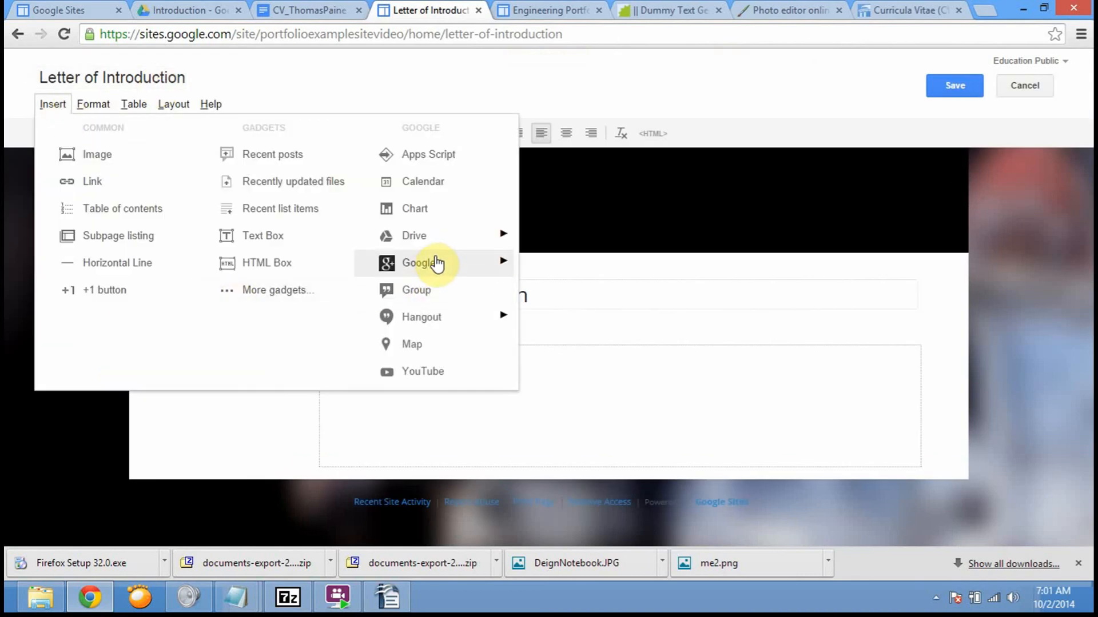
mouse_move(438, 264)
mouse_move(384, 239)
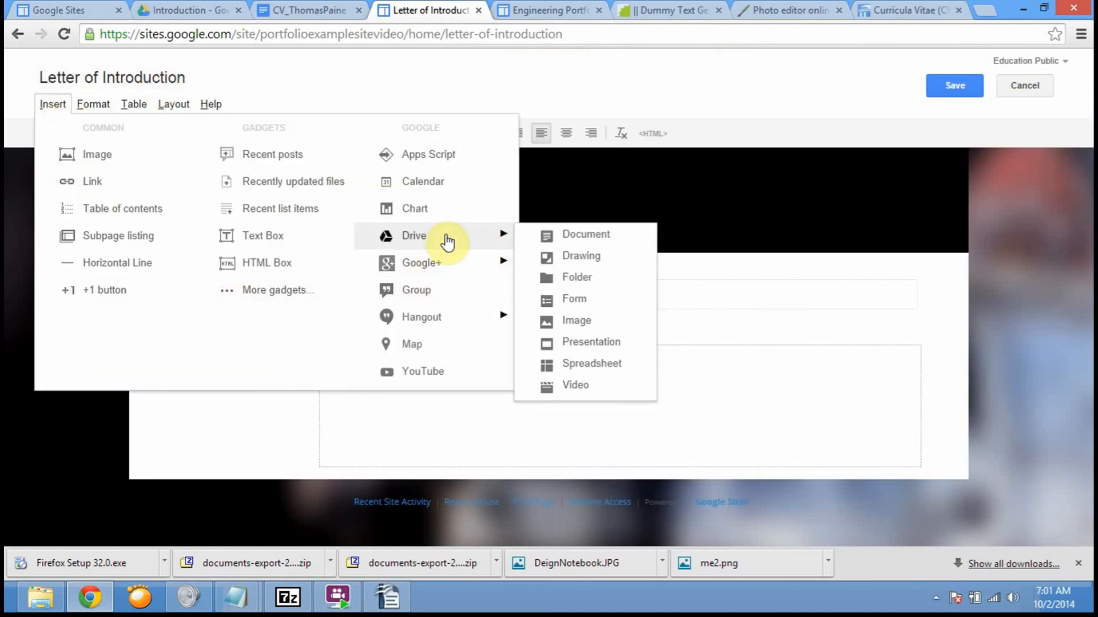
click(579, 238)
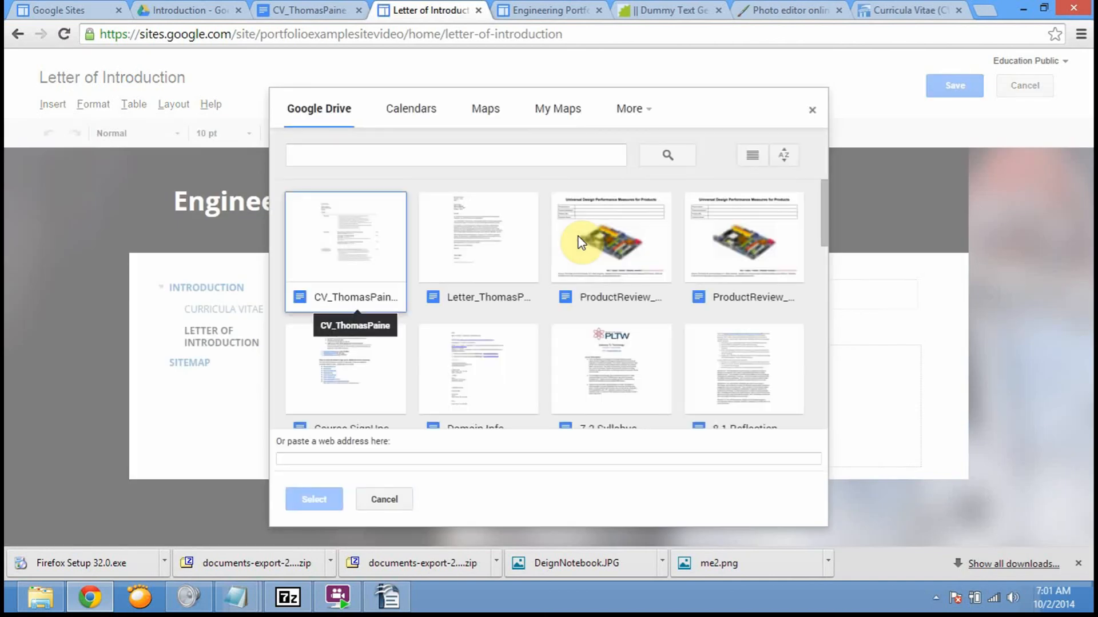
click(459, 256)
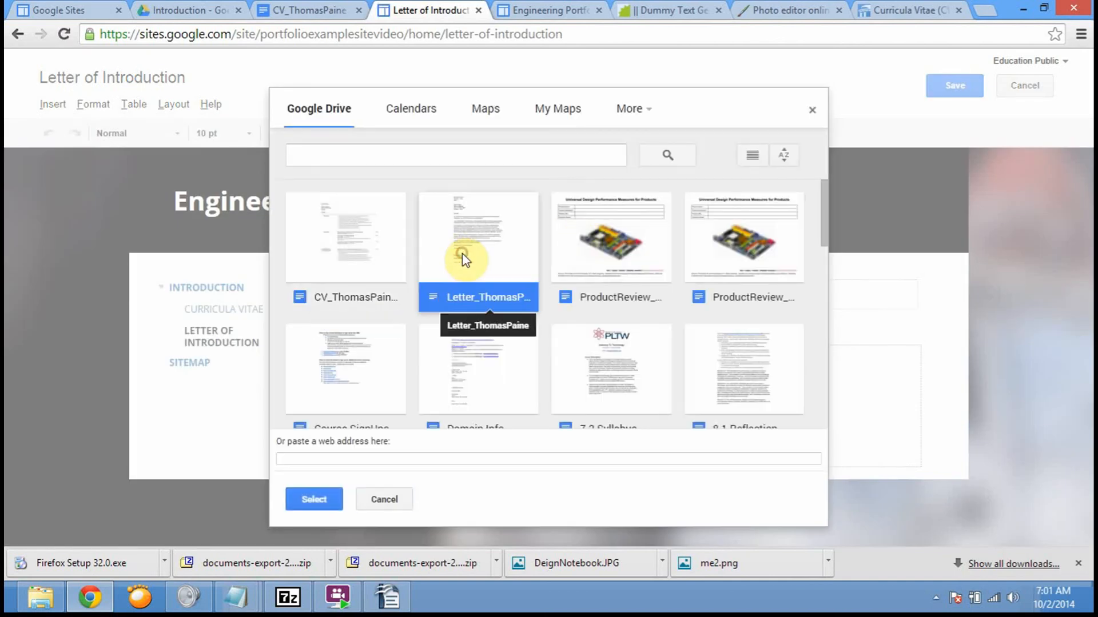
click(311, 509)
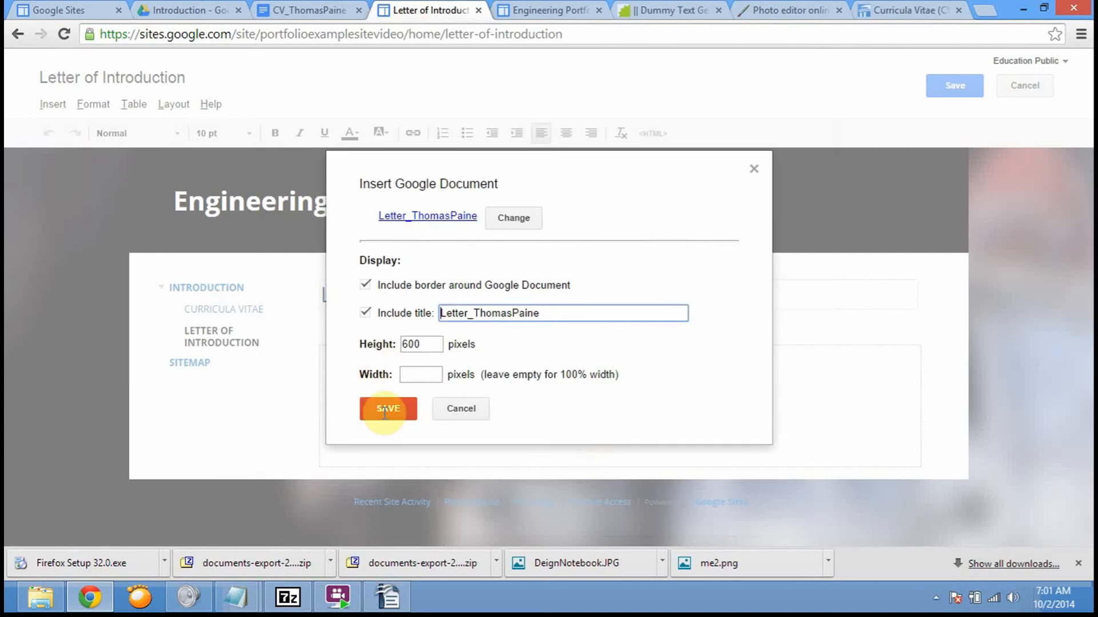
Insert the letter document without border or title at a height of 2000 pixels and save the Letter of Introduction page.
click(365, 313)
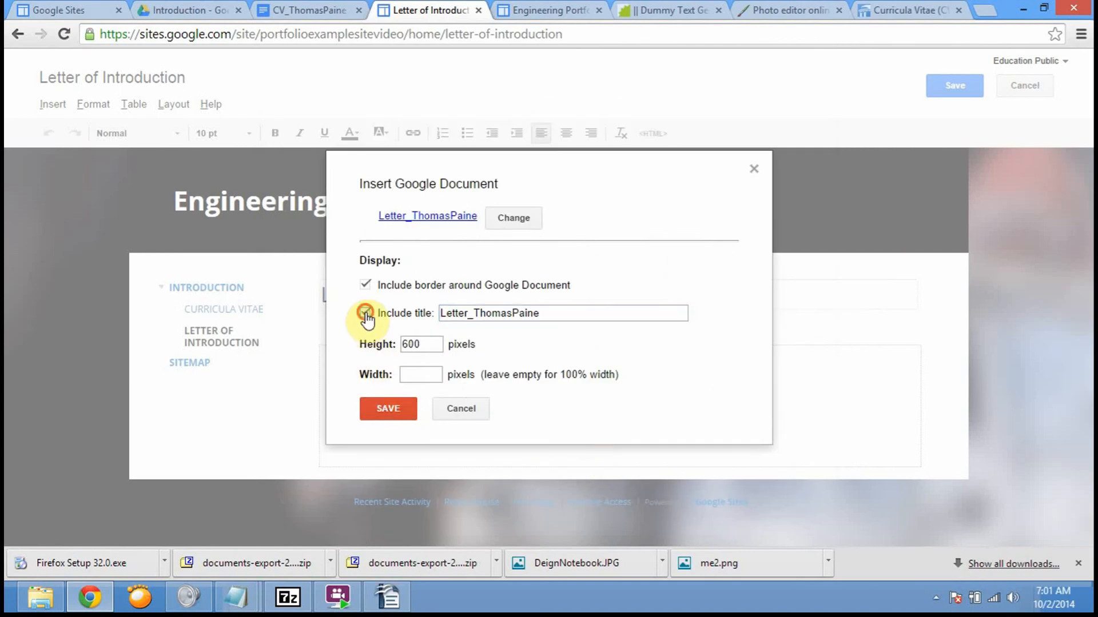
click(366, 286)
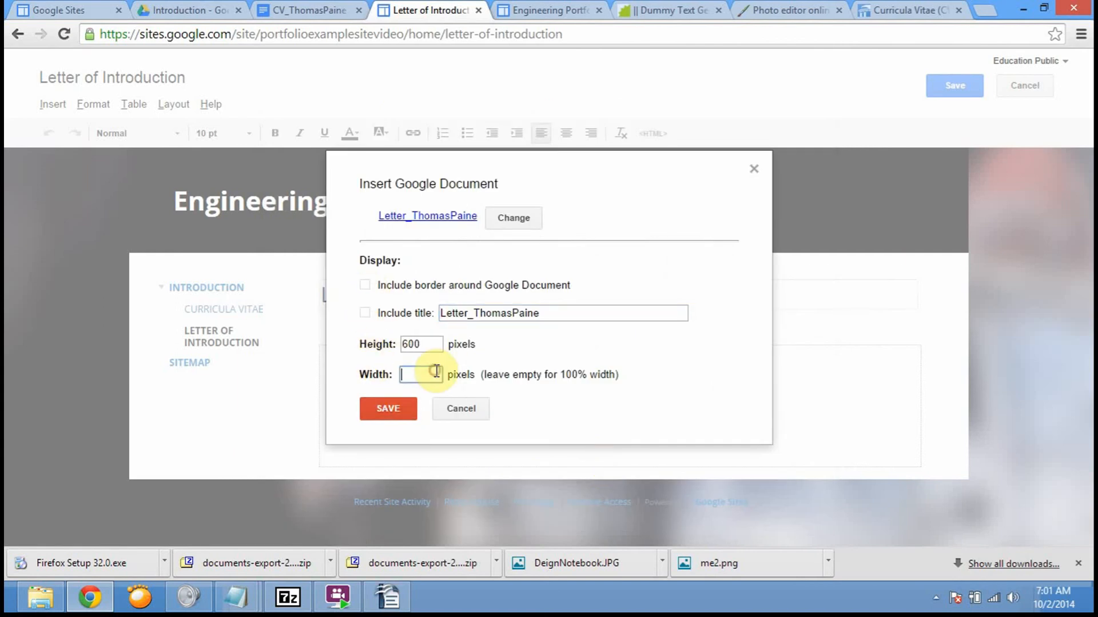
drag(431, 345, 364, 346)
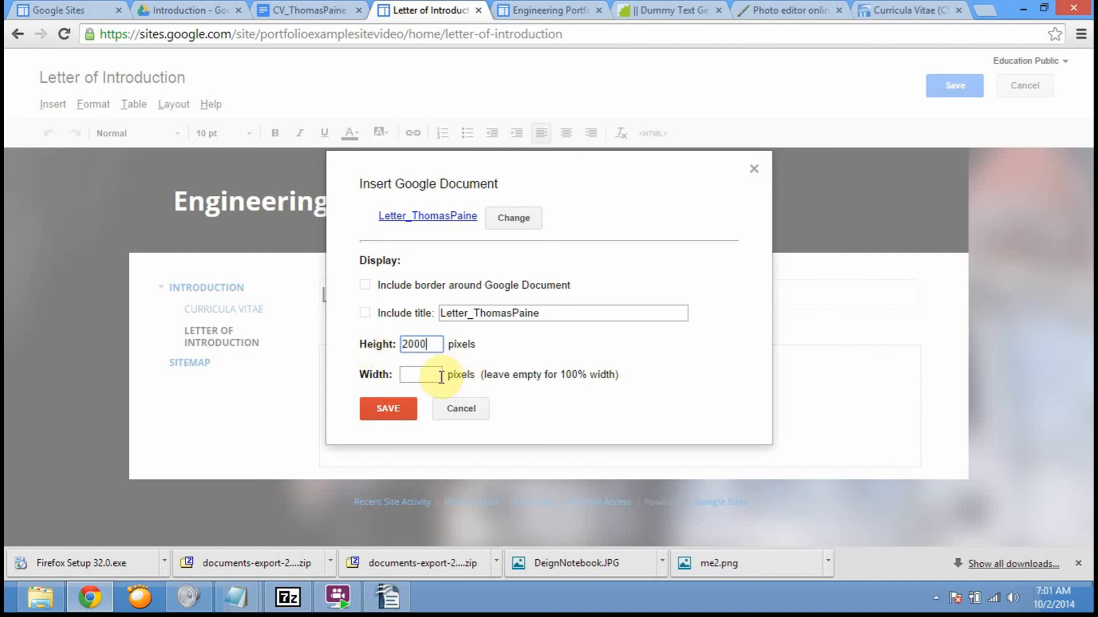
click(391, 418)
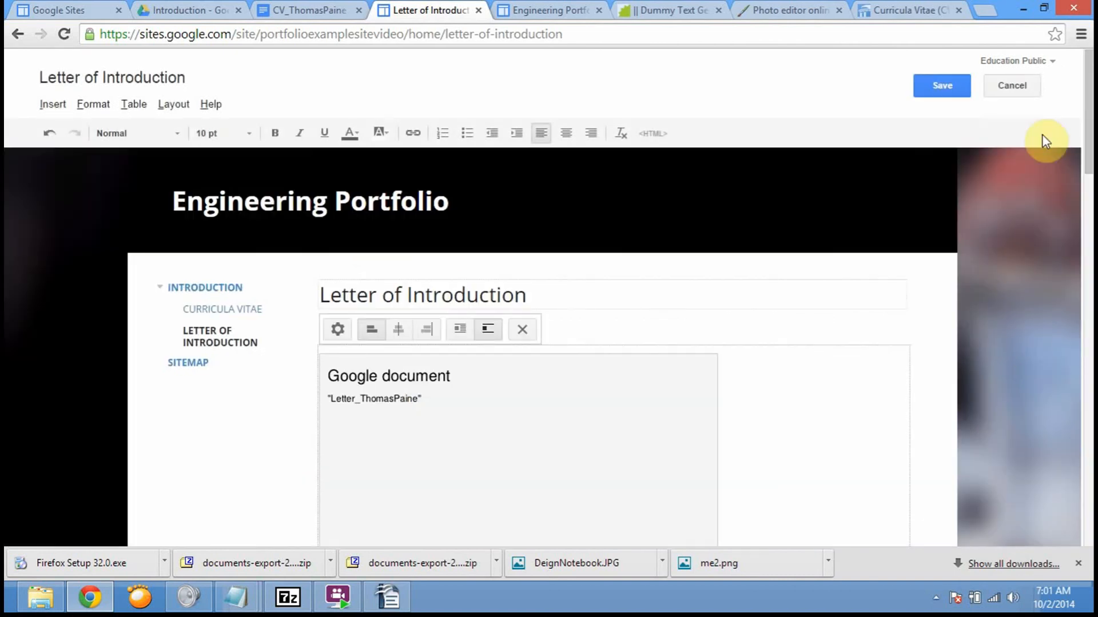
click(938, 86)
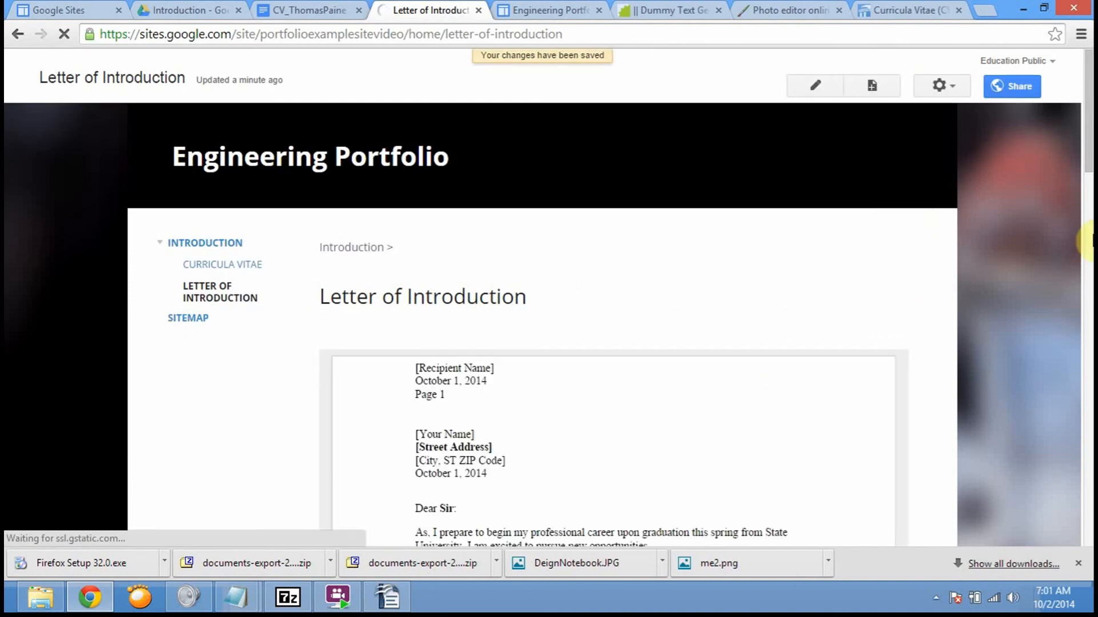
drag(1089, 147, 1075, 57)
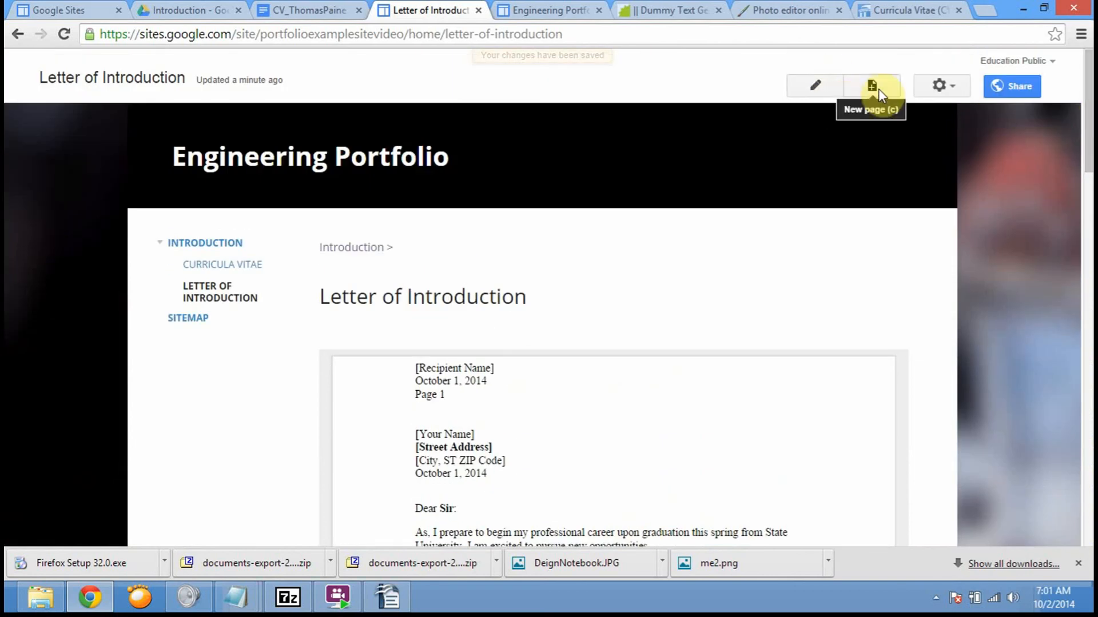
Set the embedded letter's height to 1000 pixels, save the page, and return to the Introduction page.
click(812, 86)
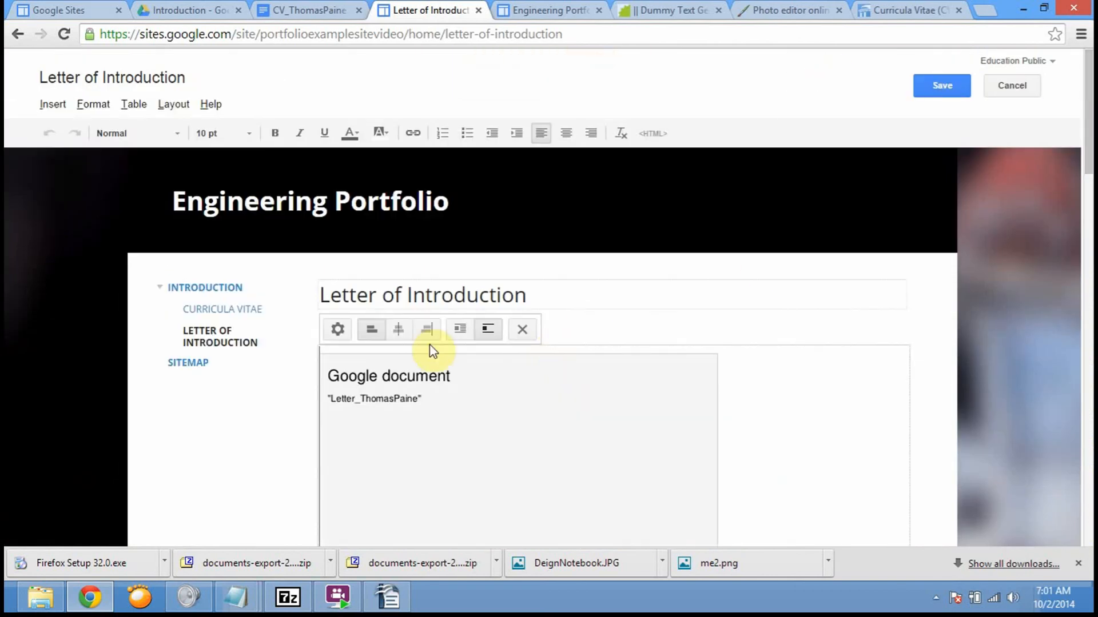
click(333, 331)
drag(417, 343, 392, 344)
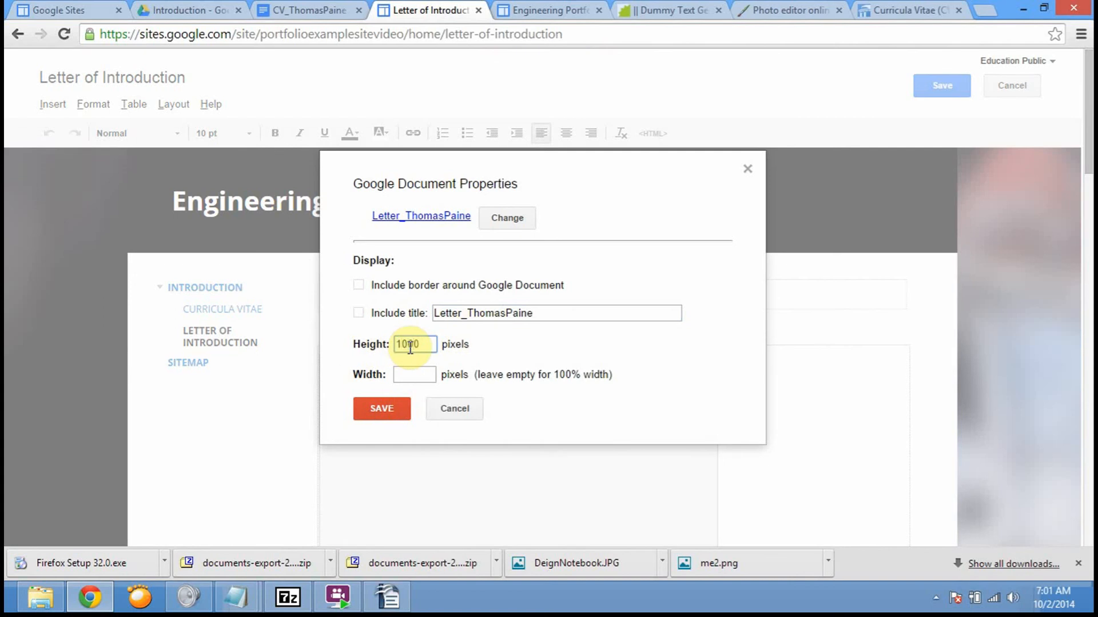
click(389, 404)
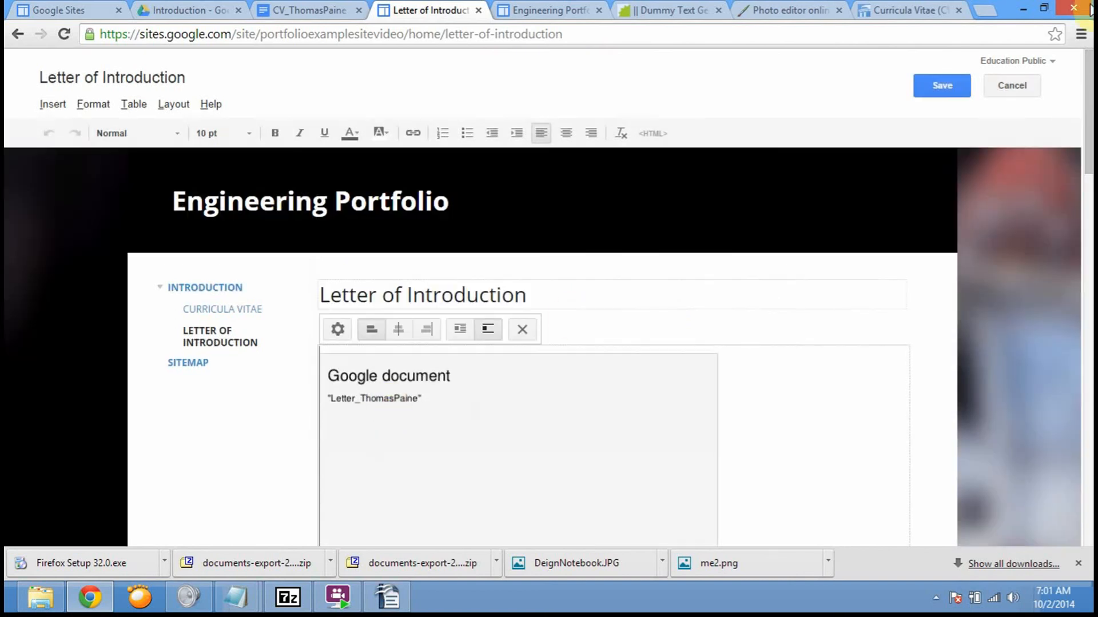
click(951, 87)
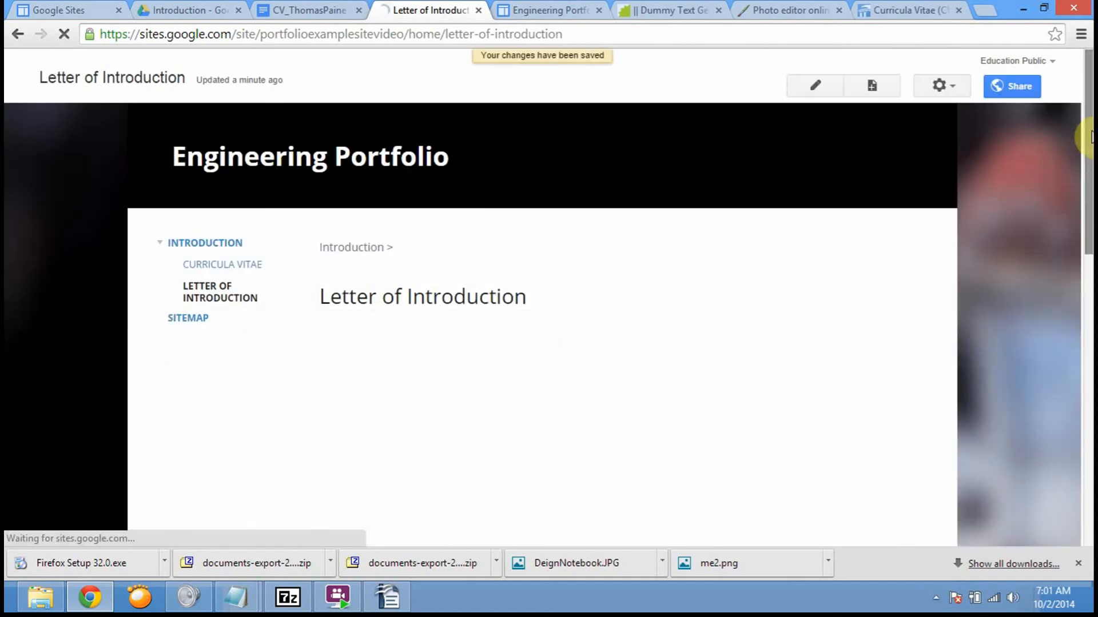
drag(1088, 123, 1058, 115)
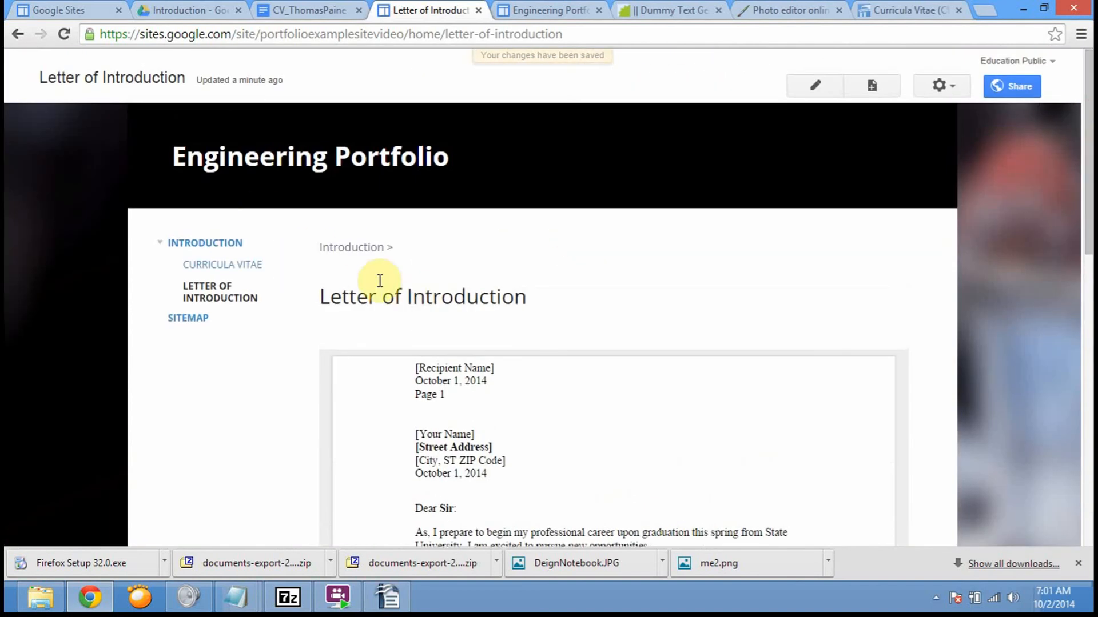
click(213, 245)
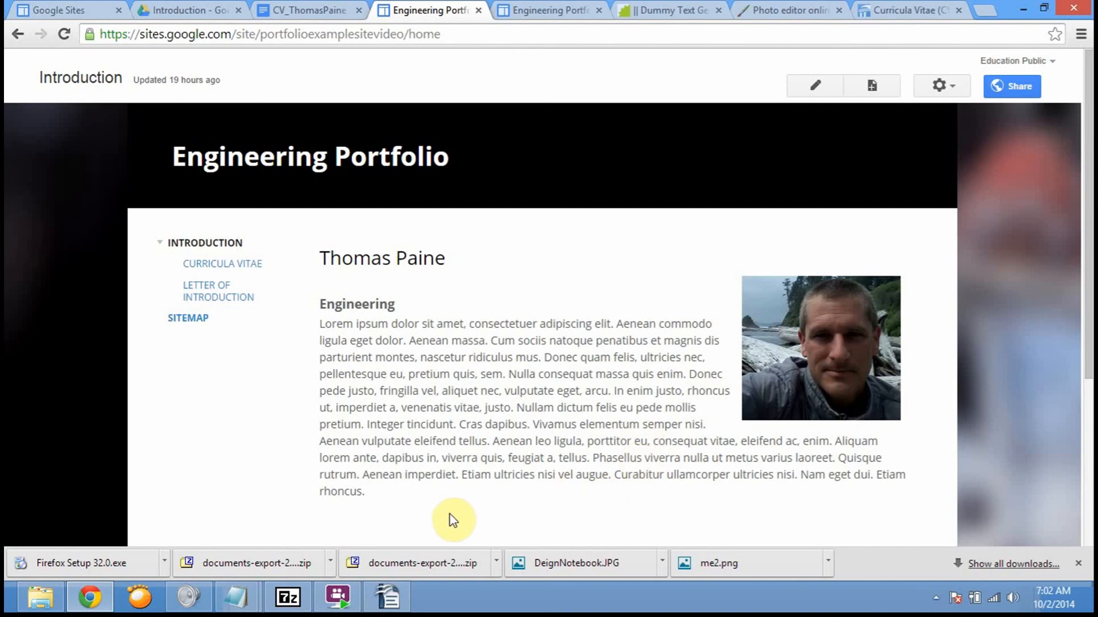
click(935, 598)
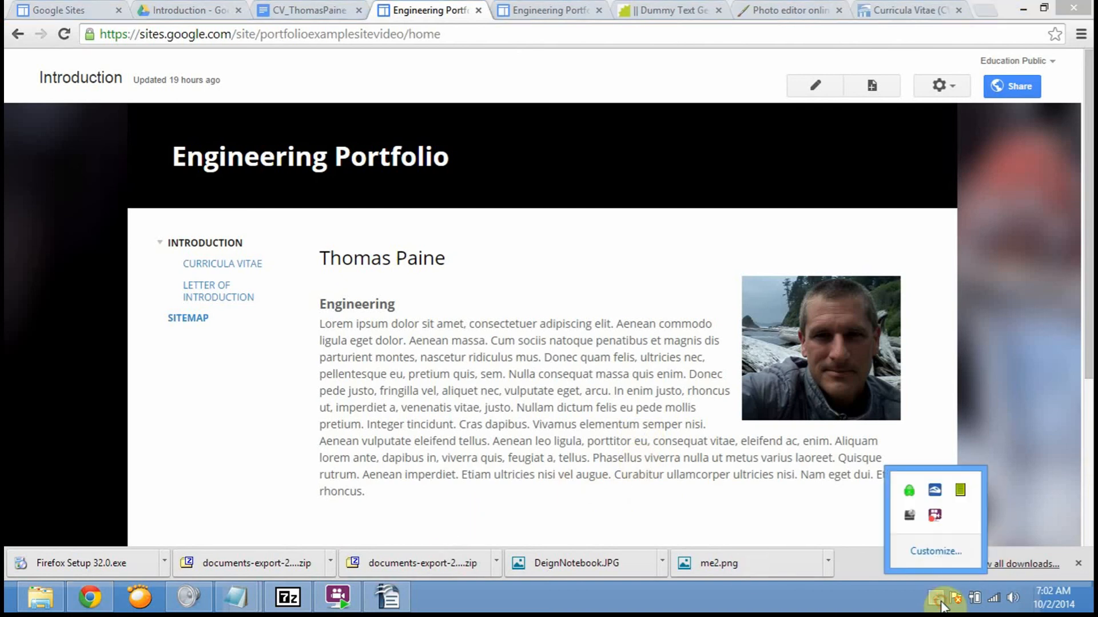
right_click(933, 521)
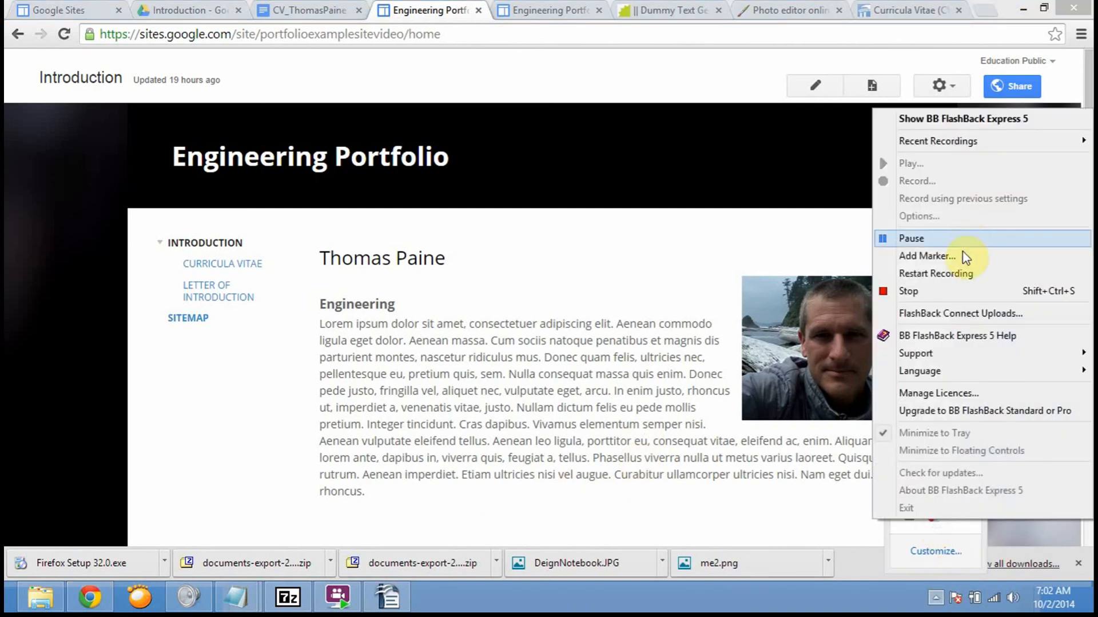